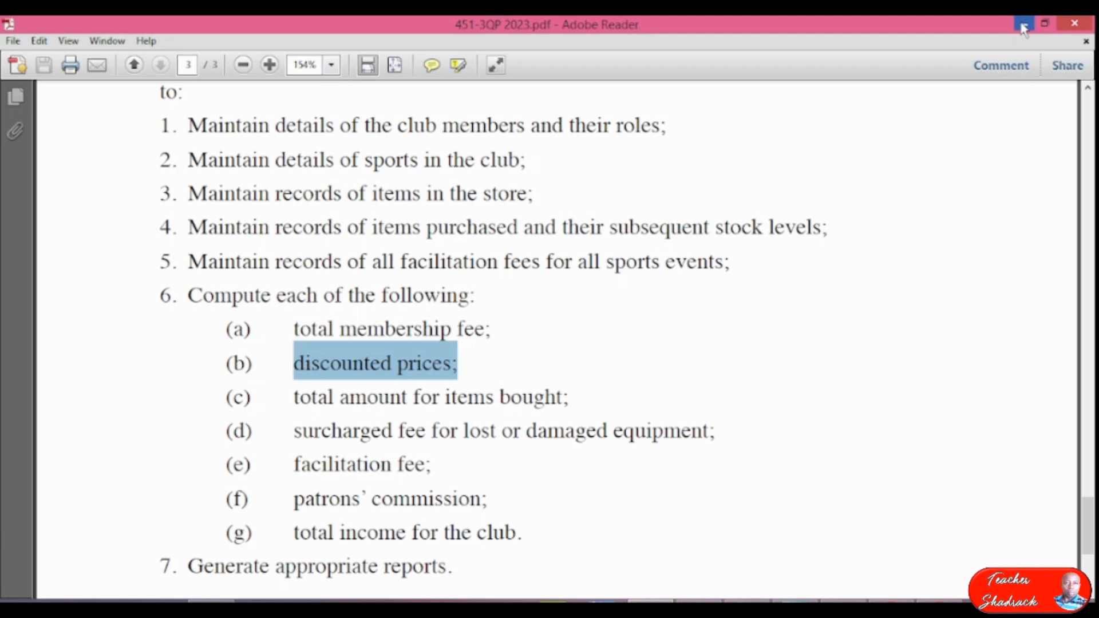
# - Switch to the Maringo Sports Club database in Access, open the tblInvoices table and fit the MemberID column to its heading
pyautogui.click(1024, 25)
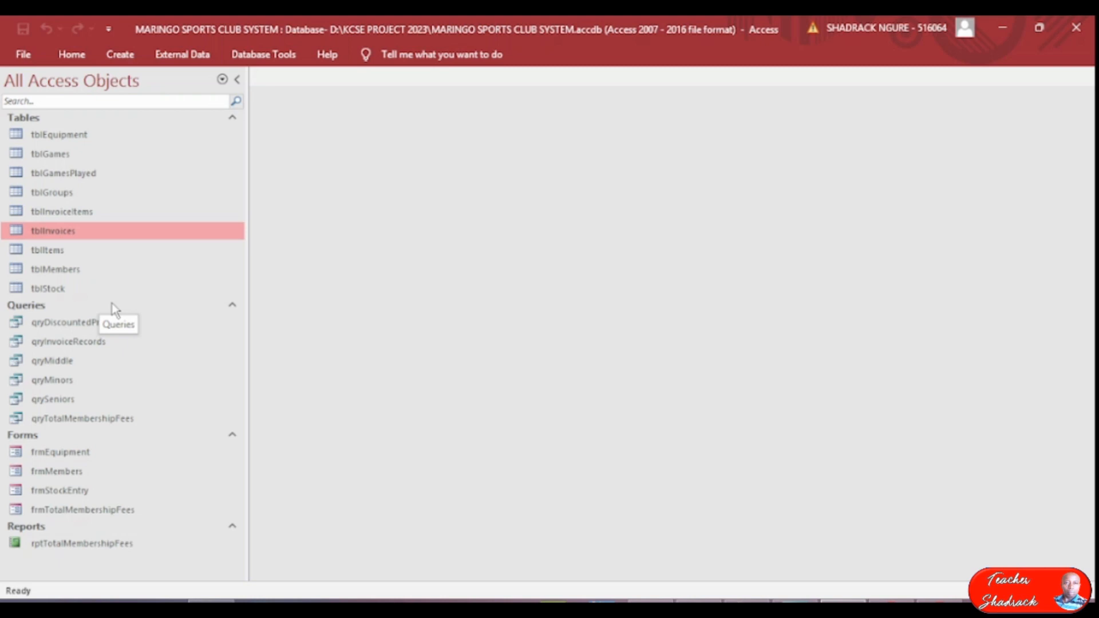
pyautogui.doubleClick(16, 232)
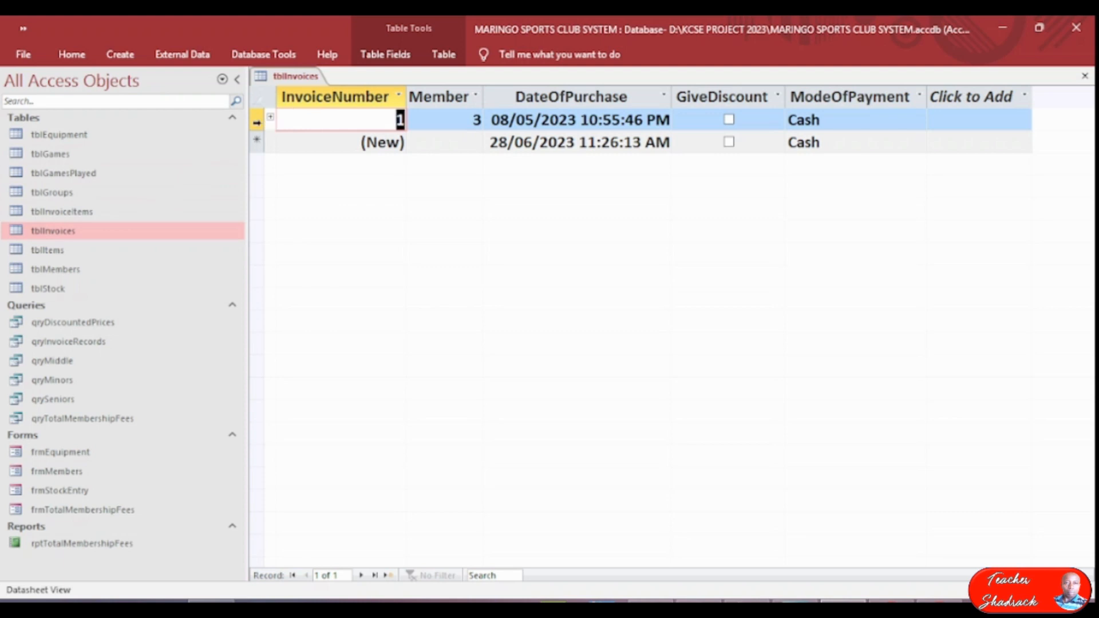
pyautogui.click(258, 122)
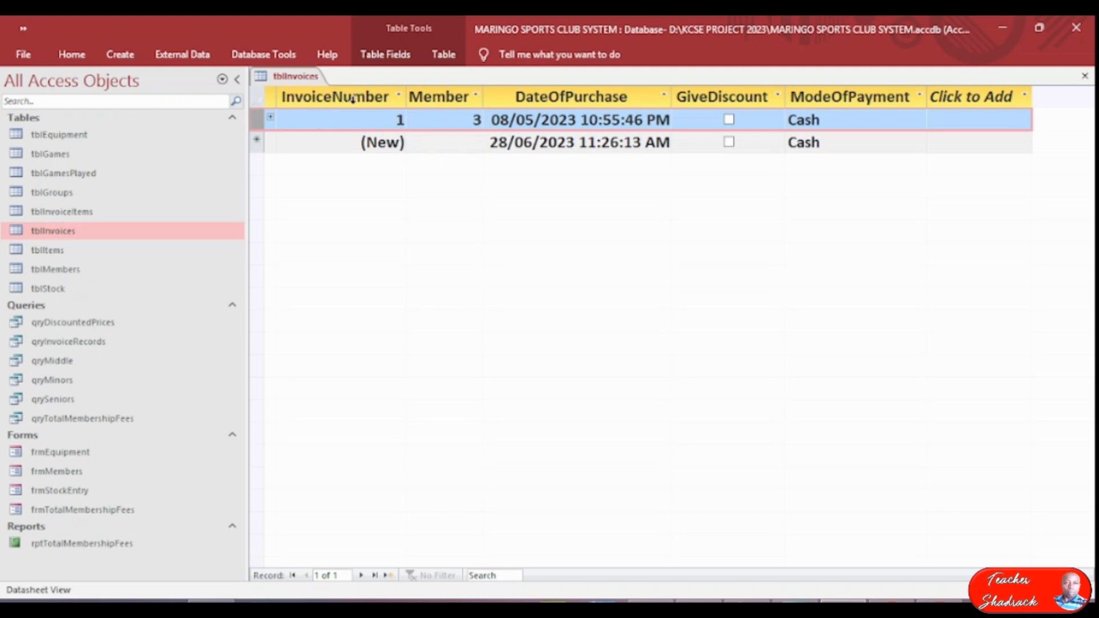
pyautogui.click(452, 95)
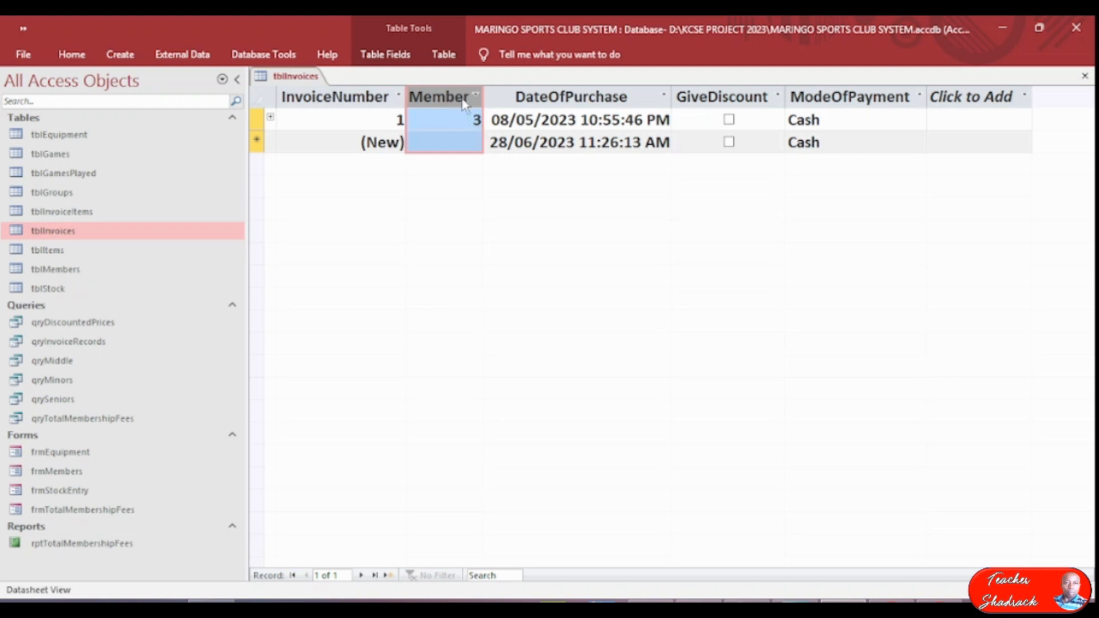
pyautogui.doubleClick(483, 97)
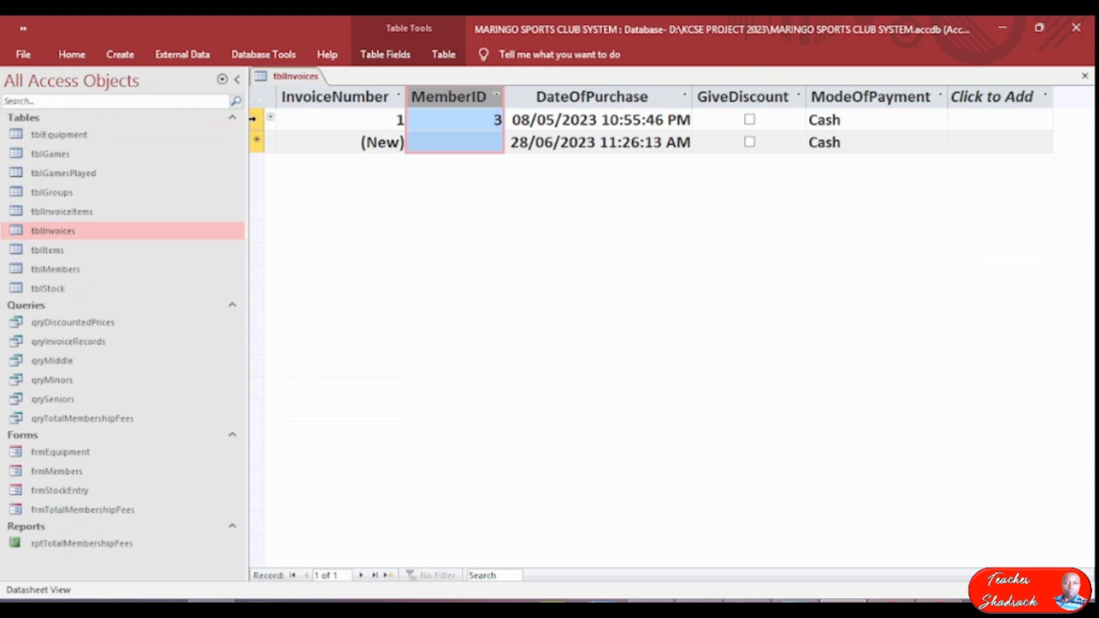
# - Change the first Bloomer item of invoice 1 to Socks in tblInvoices, and close the table with its layout changes saved
pyautogui.click(271, 118)
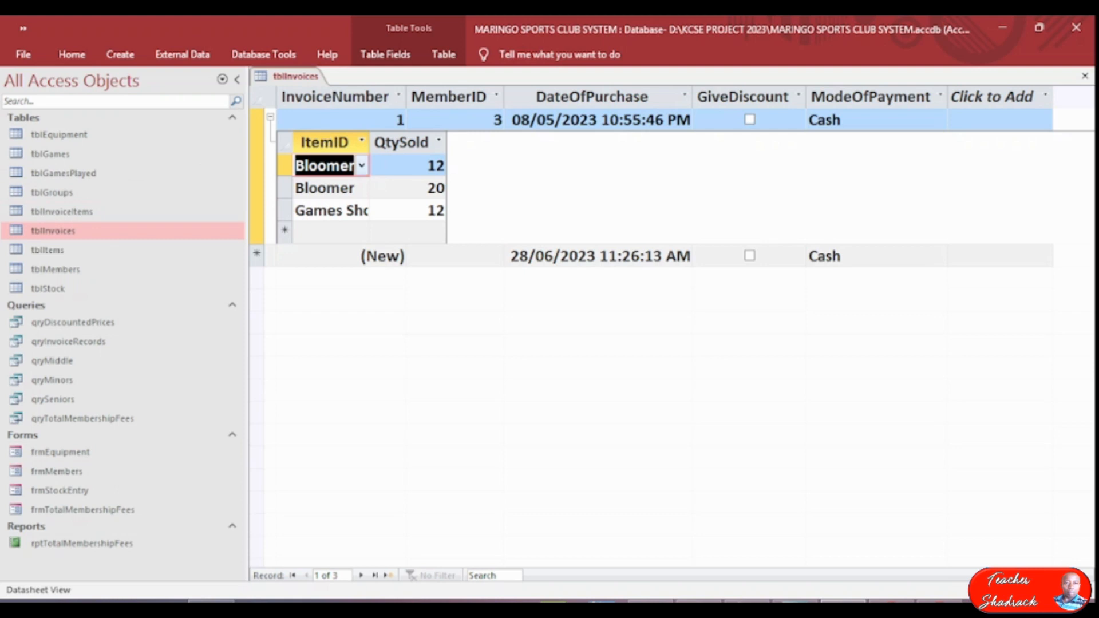
pyautogui.click(361, 168)
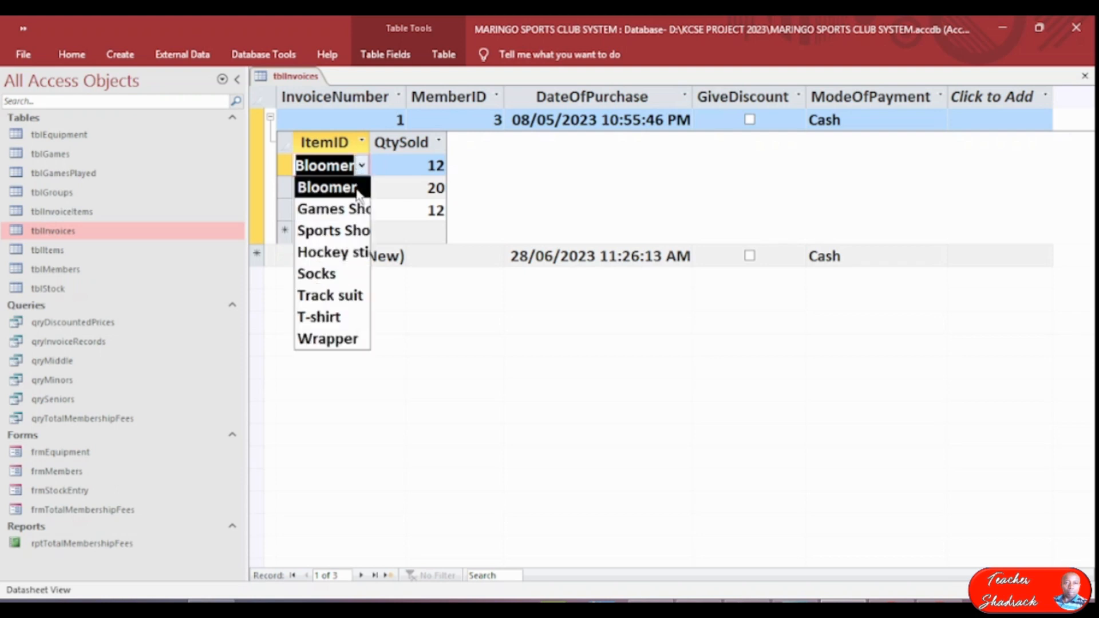
pyautogui.click(362, 170)
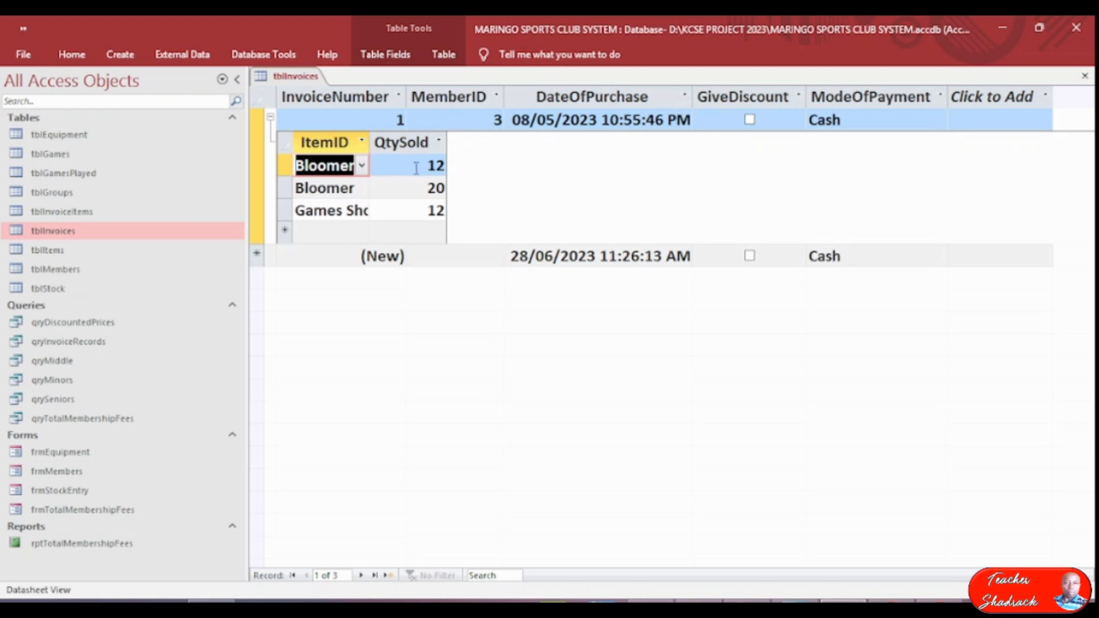
pyautogui.press('Tab')
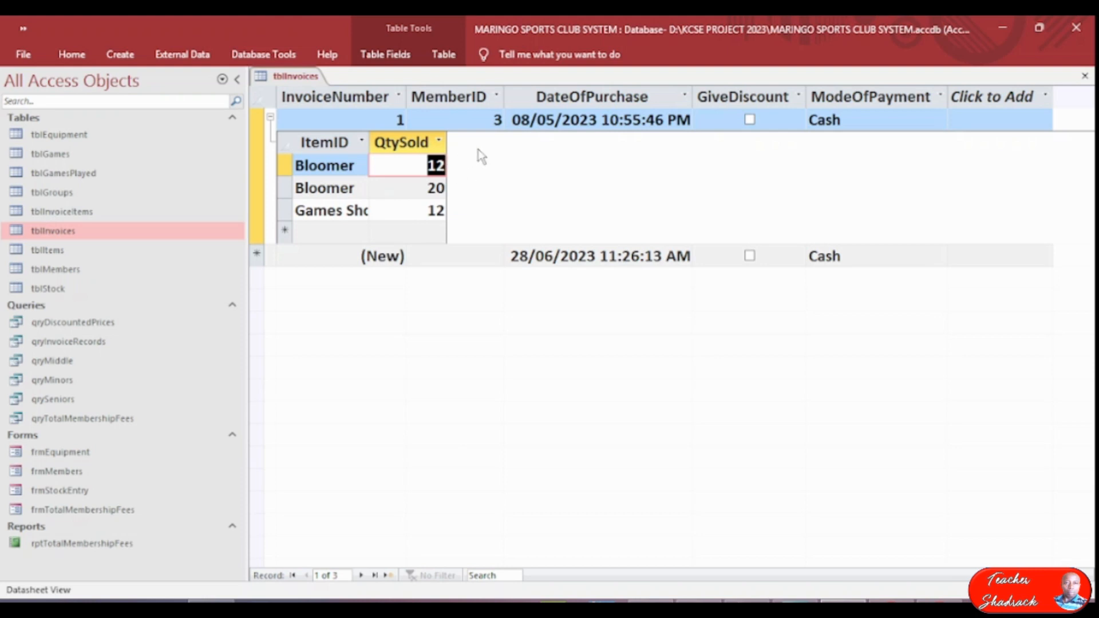
pyautogui.click(362, 166)
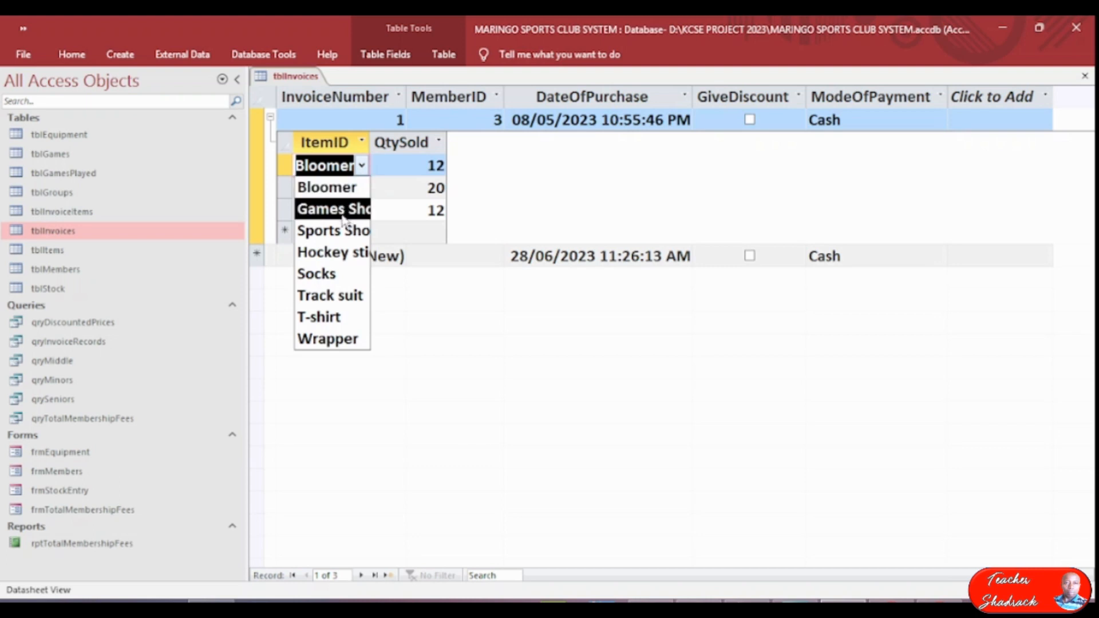
pyautogui.click(327, 274)
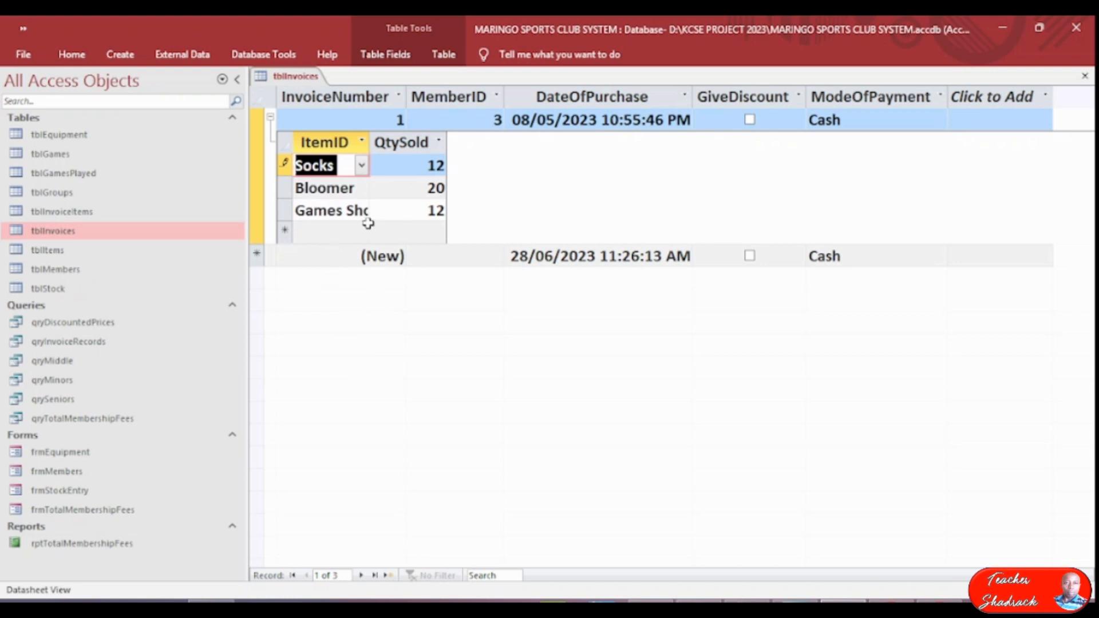
pyautogui.click(1086, 76)
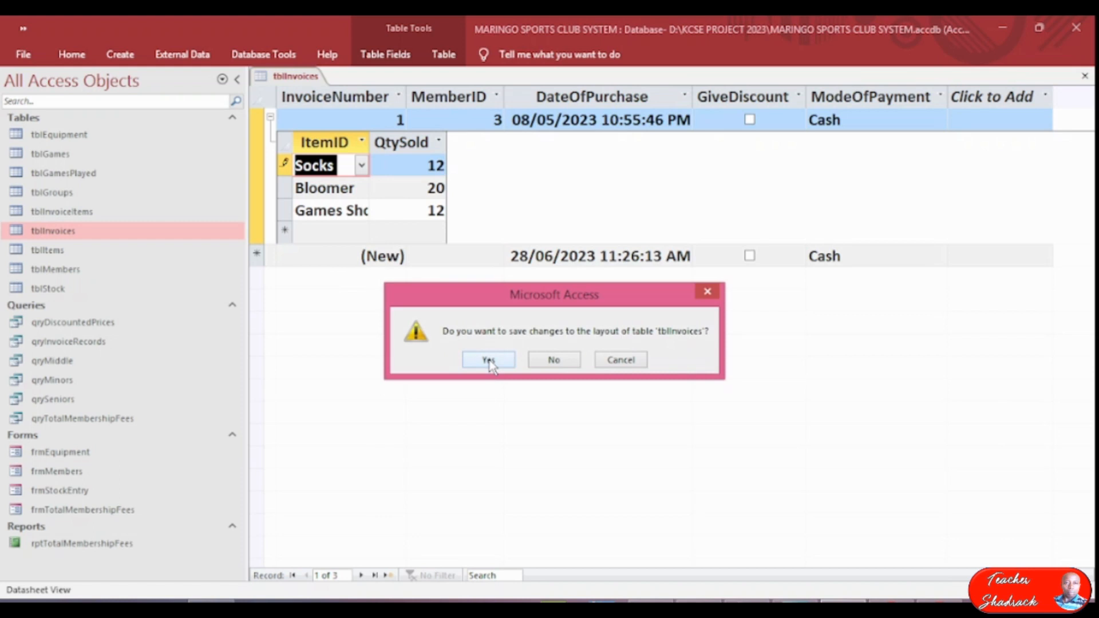
pyautogui.click(489, 360)
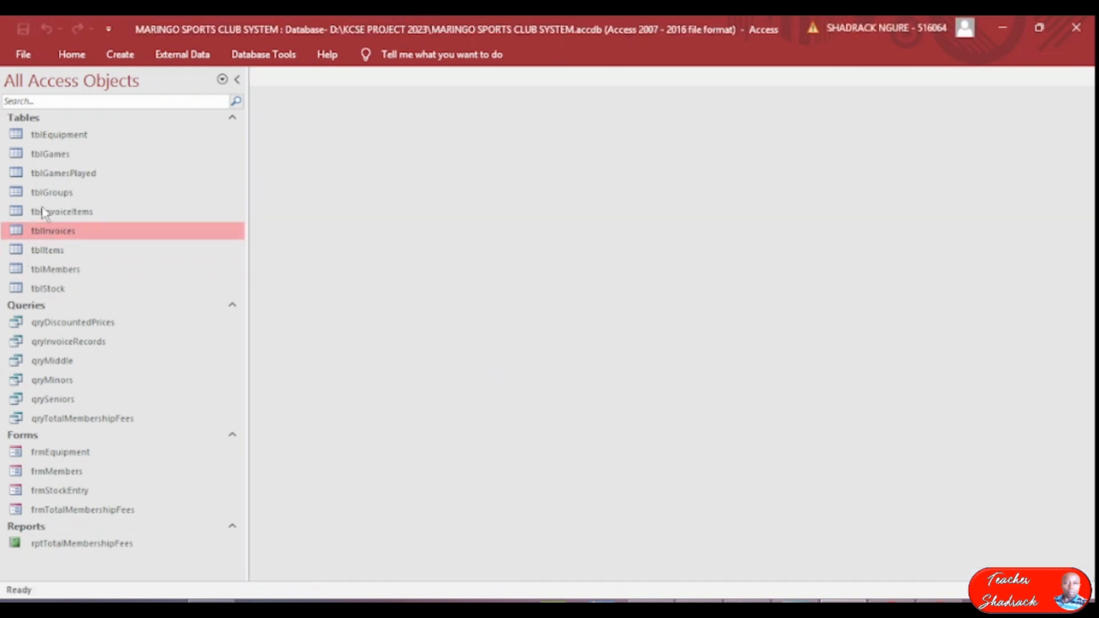
# - Open the tblInvoiceItems table and fit the InvoiceNumber and ItemID columns to their contents
pyautogui.doubleClick(35, 218)
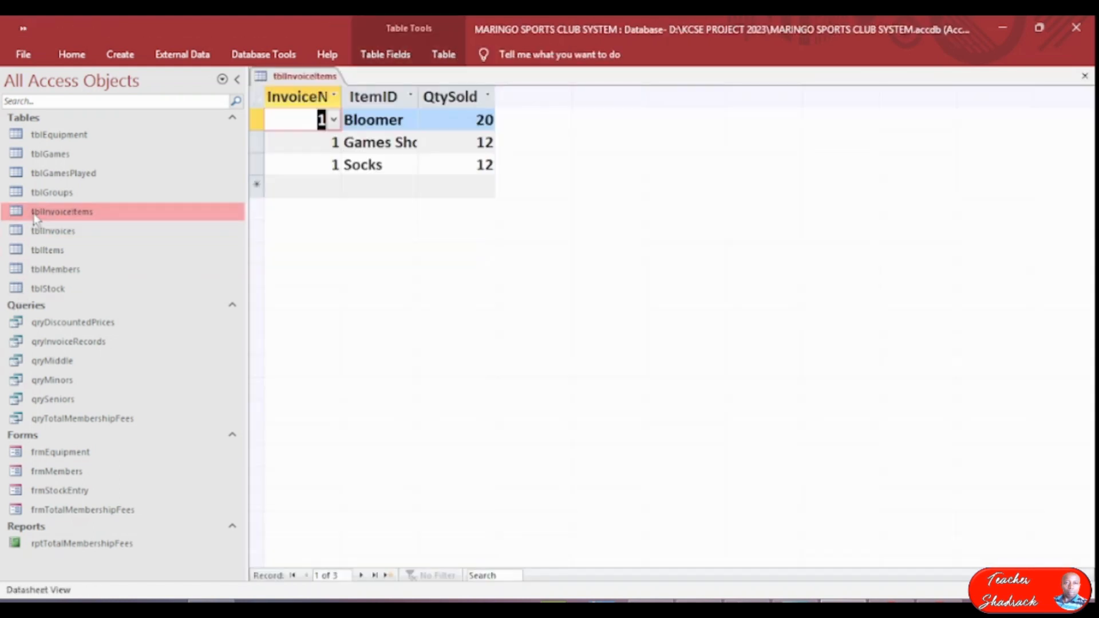
pyautogui.click(339, 99)
pyautogui.click(344, 95)
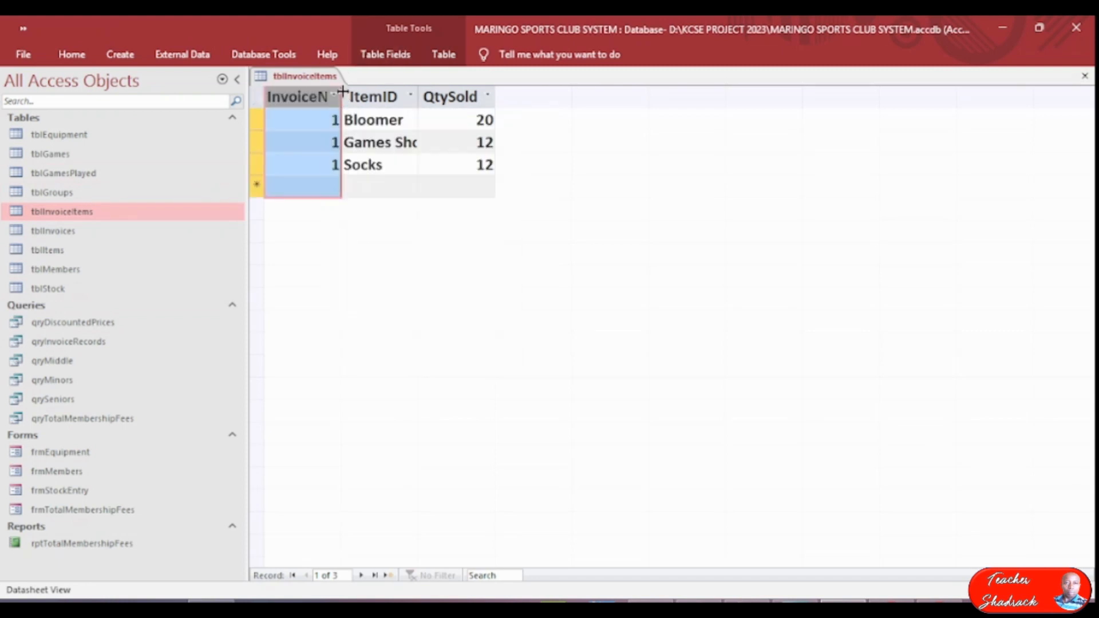
pyautogui.doubleClick(342, 91)
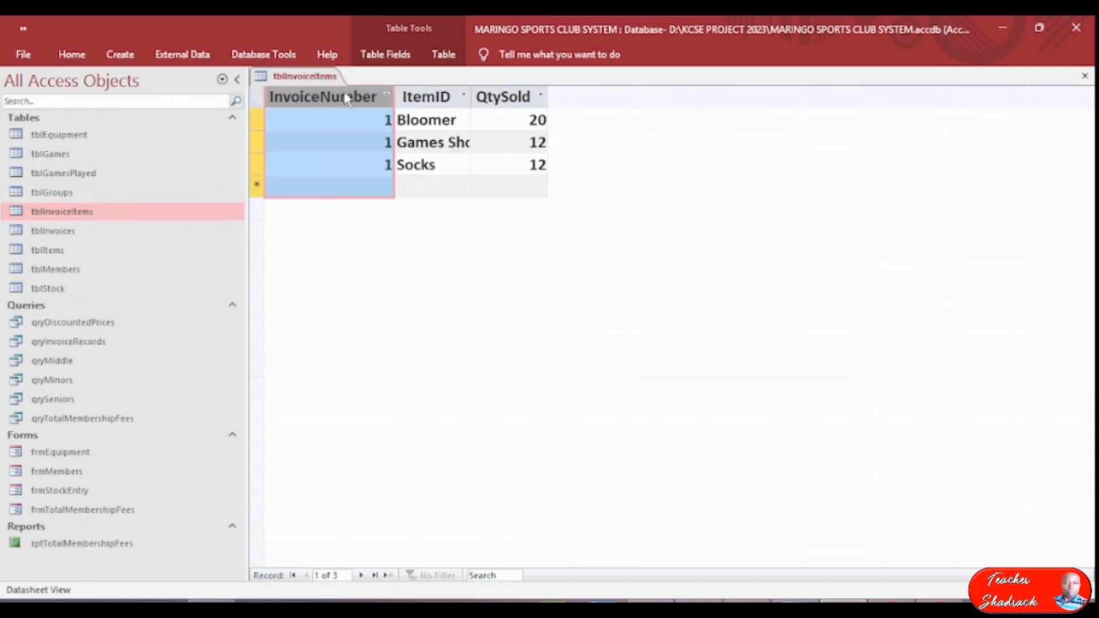
pyautogui.doubleClick(471, 94)
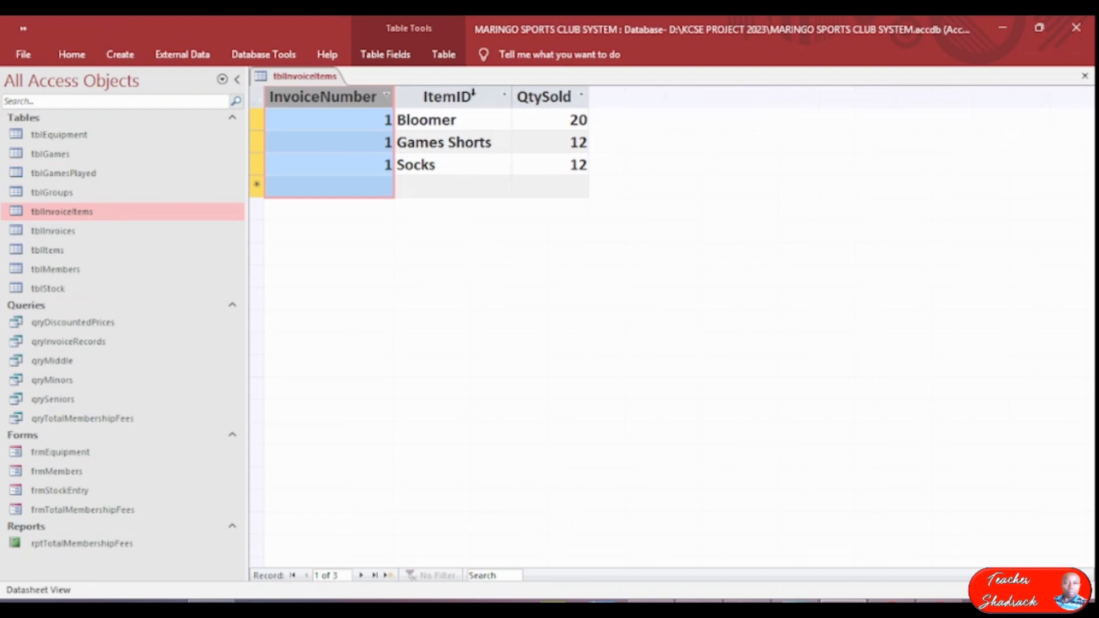
pyautogui.click(589, 95)
pyautogui.click(589, 94)
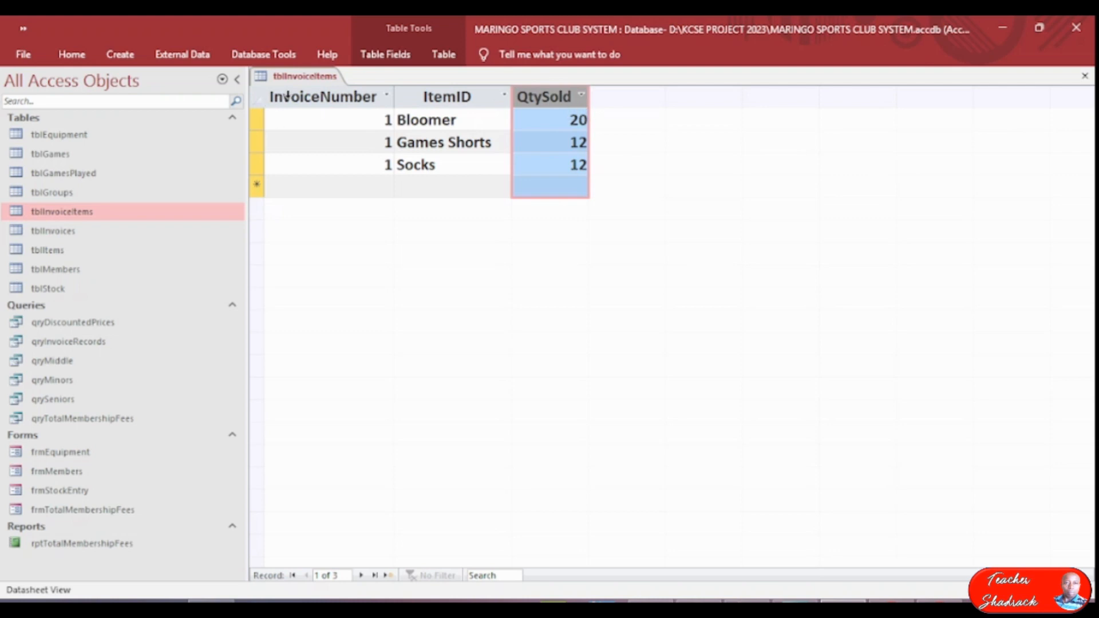
# - Review the tblInvoiceItems fields in Design View, and close the table with its changes saved
pyautogui.rightClick(300, 83)
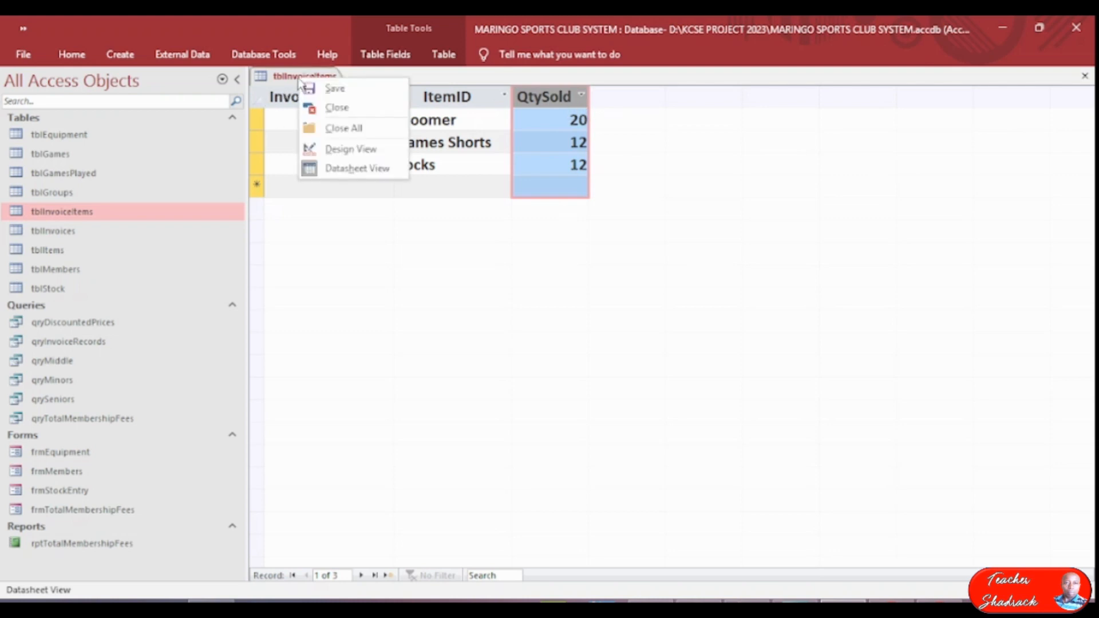
pyautogui.click(335, 150)
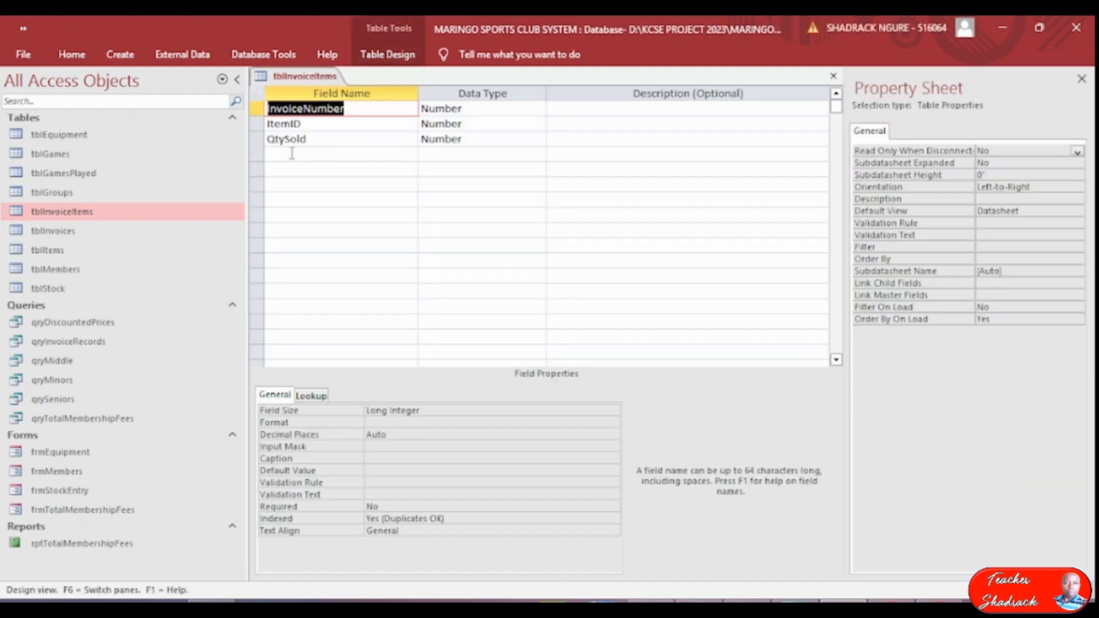
pyautogui.click(292, 154)
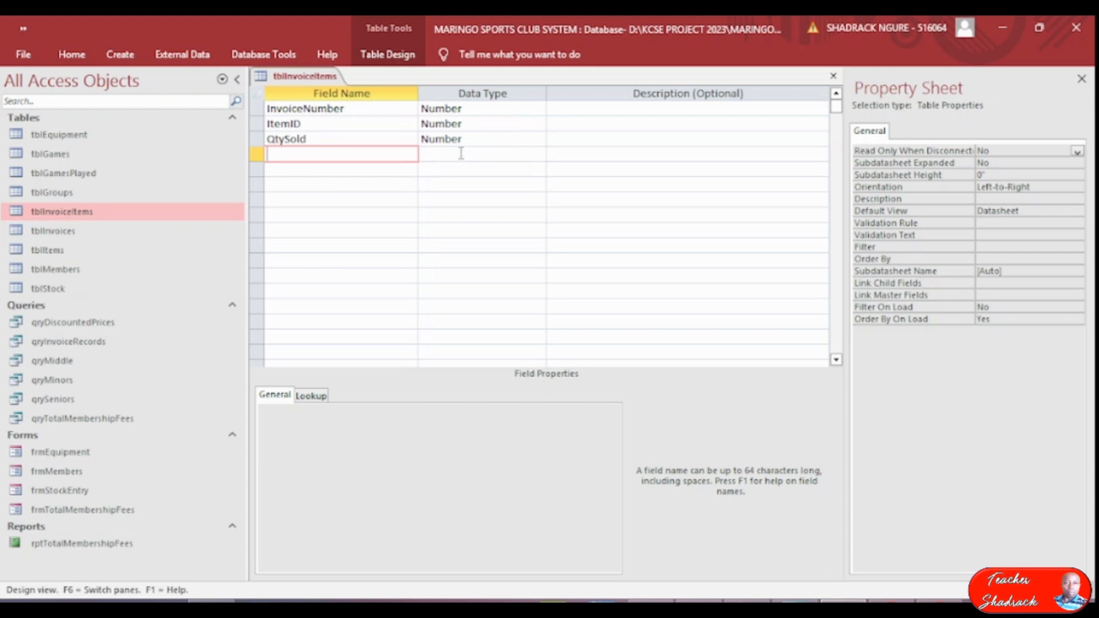
pyautogui.click(833, 75)
pyautogui.click(488, 362)
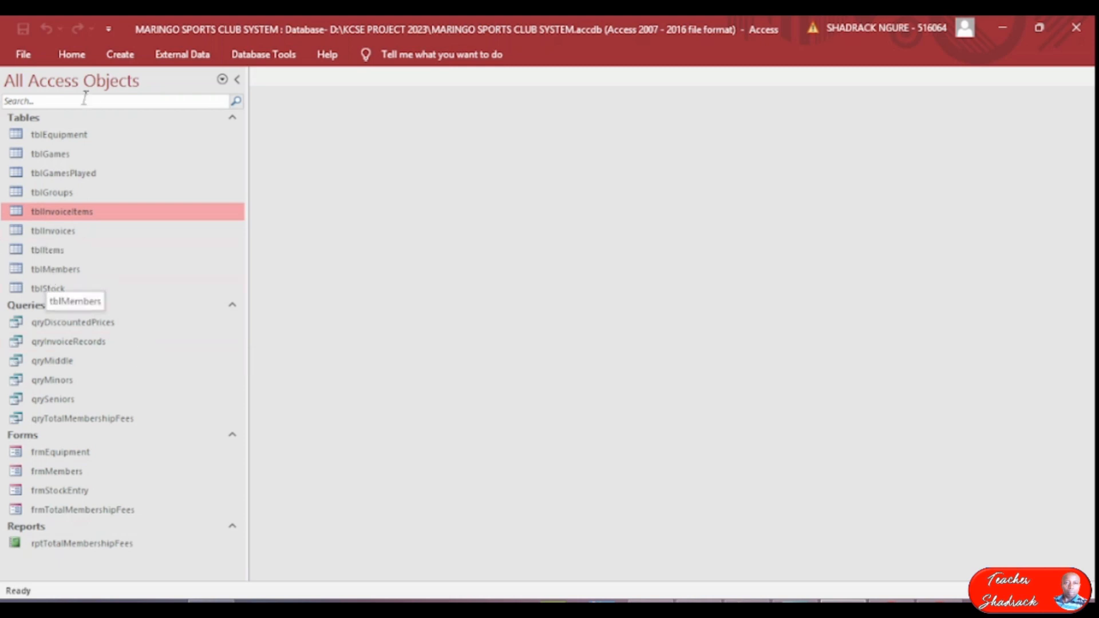
# - Set up a detail query with the Simple Query Wizard using all fields of tblInvoiceItems
pyautogui.click(119, 55)
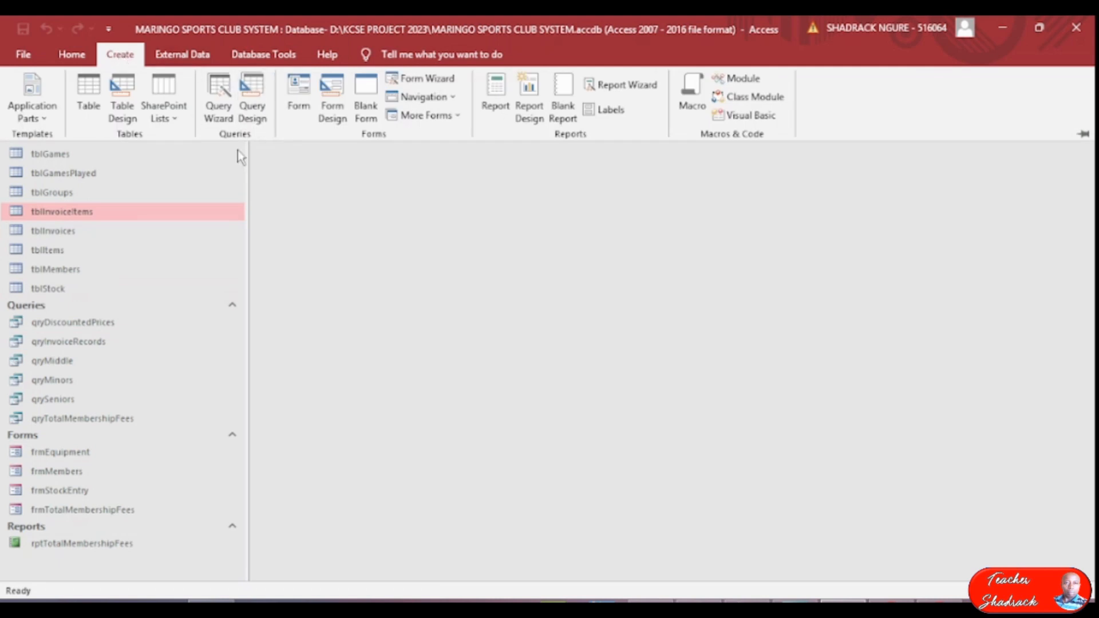
pyautogui.click(219, 95)
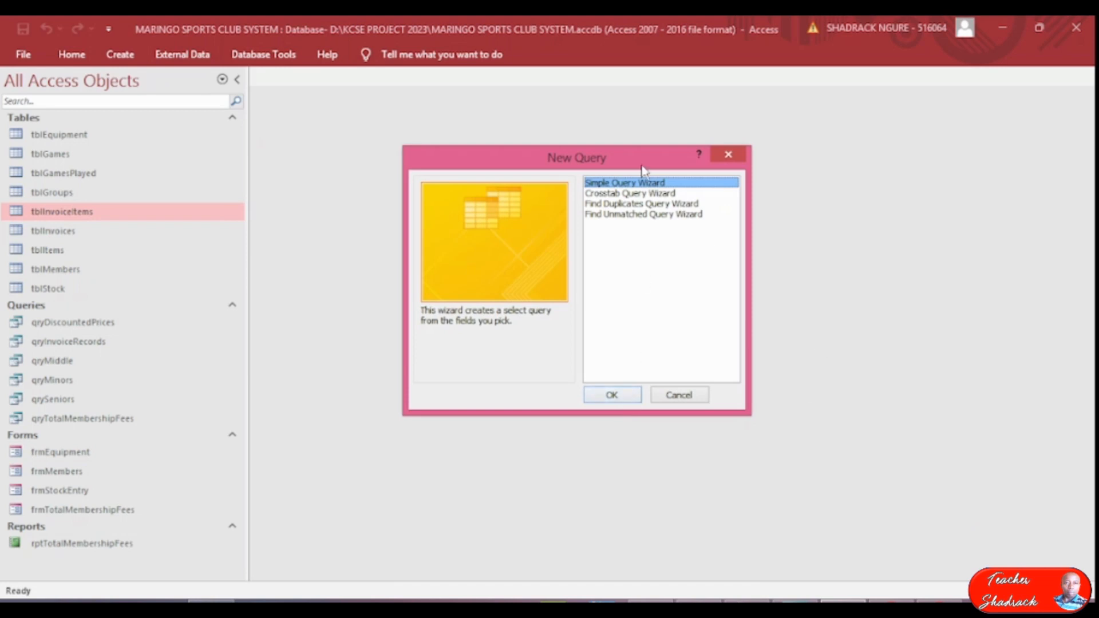
pyautogui.click(621, 394)
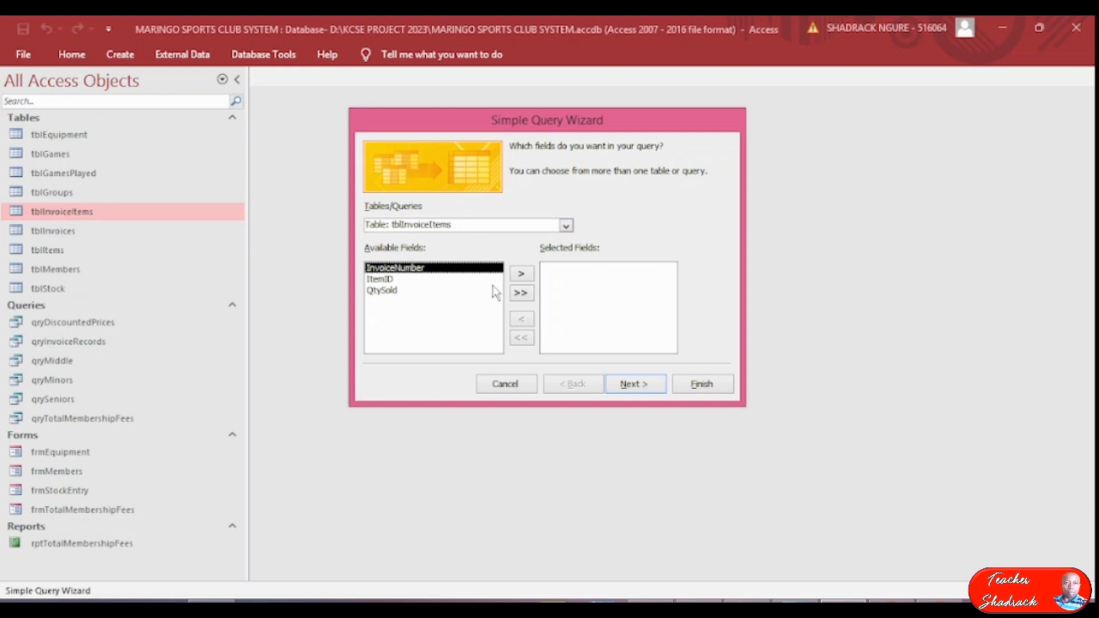
pyautogui.click(521, 294)
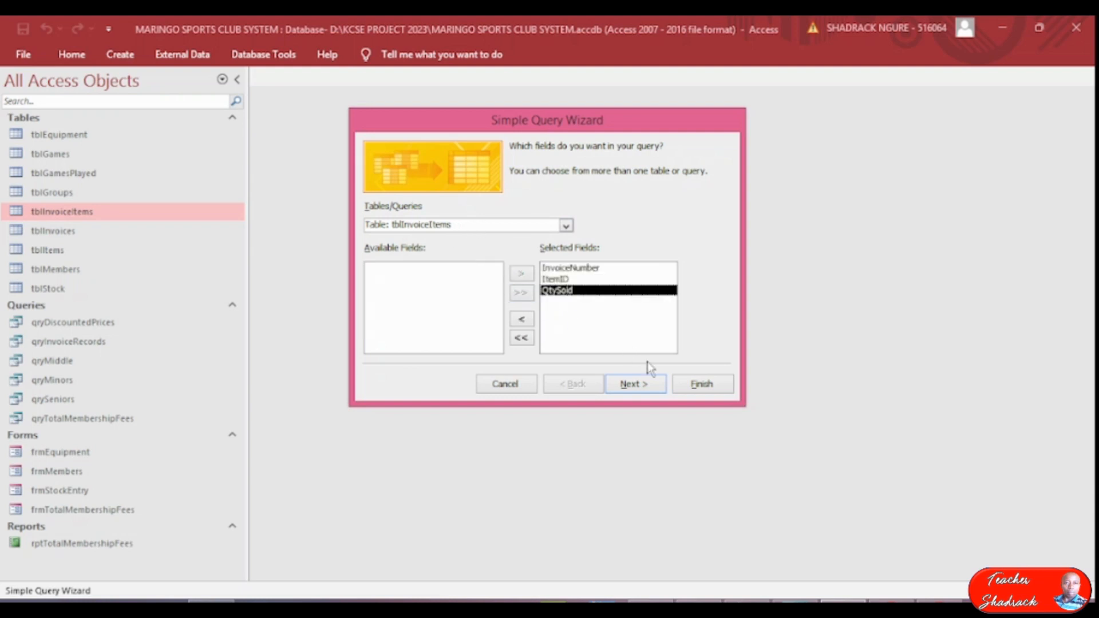
pyautogui.click(647, 388)
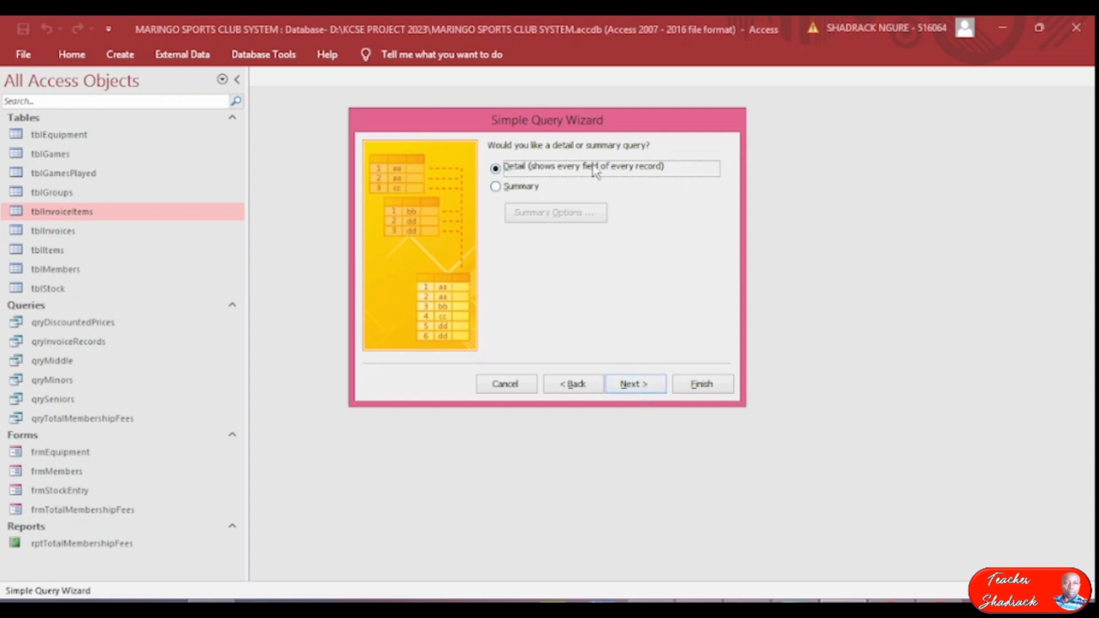
pyautogui.click(652, 385)
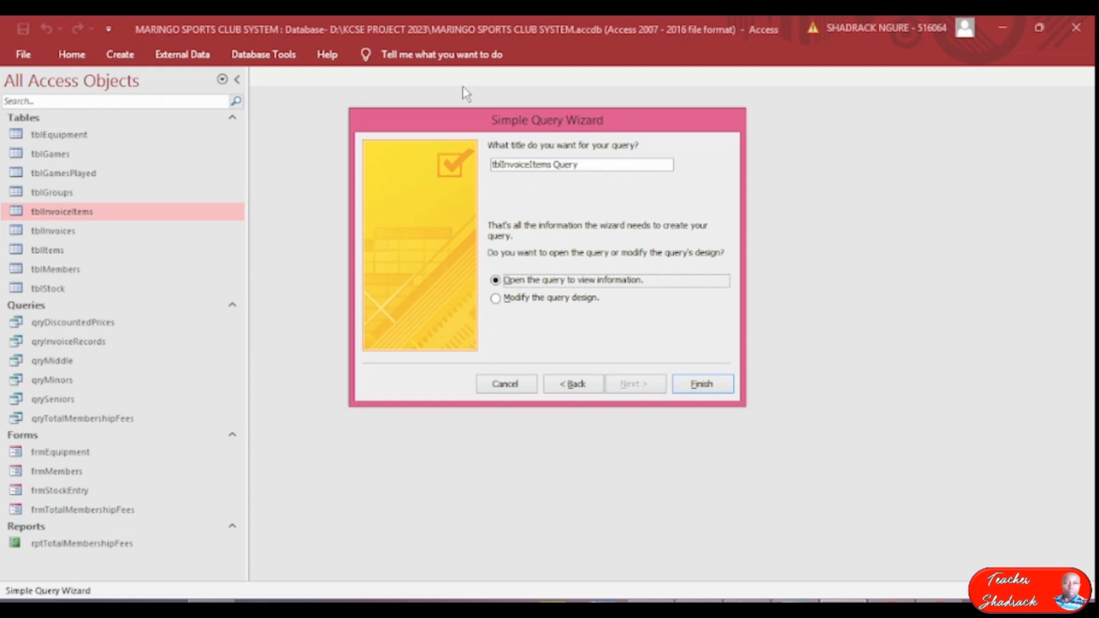
# - Title the new query qryInvoiceItems and finish the wizard, opening the query to view its information
pyautogui.click(502, 165)
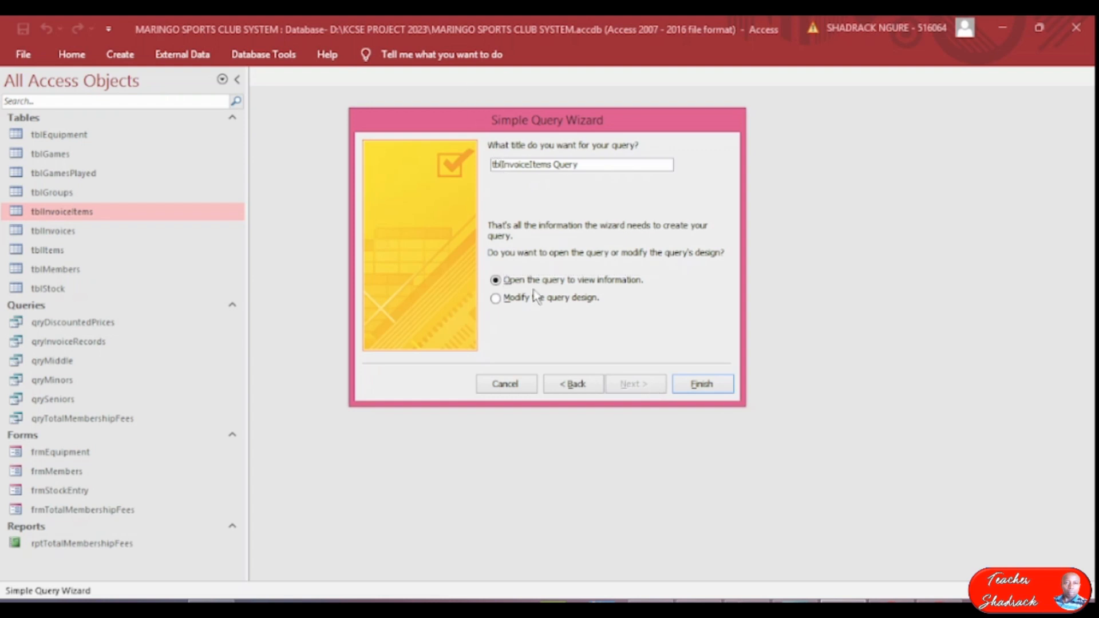
pyautogui.press('BackSpace')
pyautogui.press('BackSpace')
pyautogui.press('BackSpace')
pyautogui.write('qry')
pyautogui.doubleClick(568, 165)
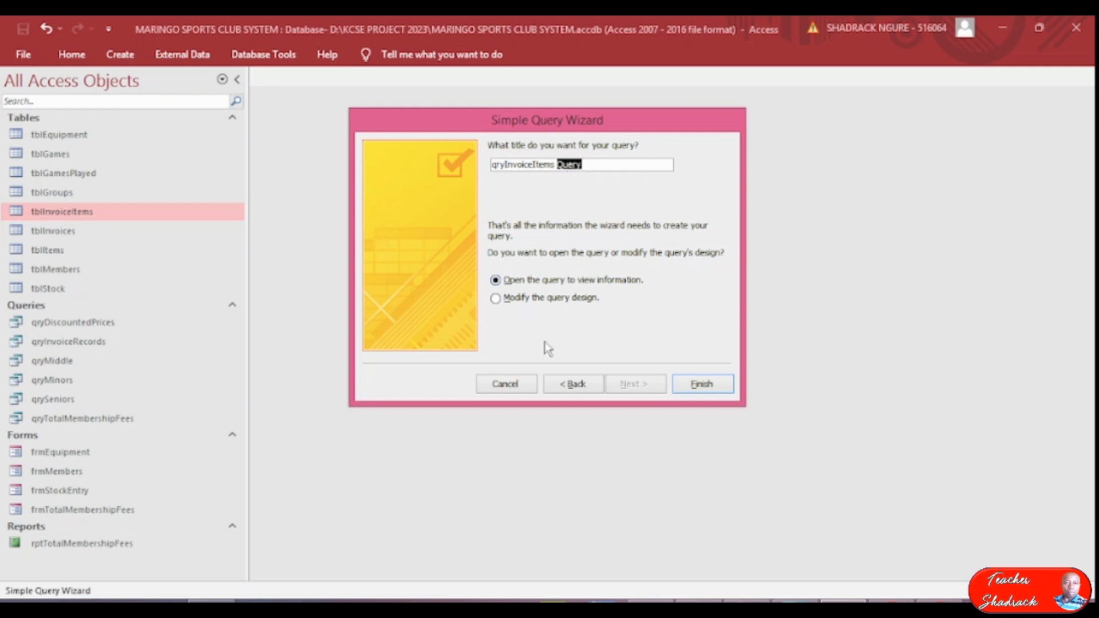
pyautogui.press('BackSpace')
pyautogui.click(702, 385)
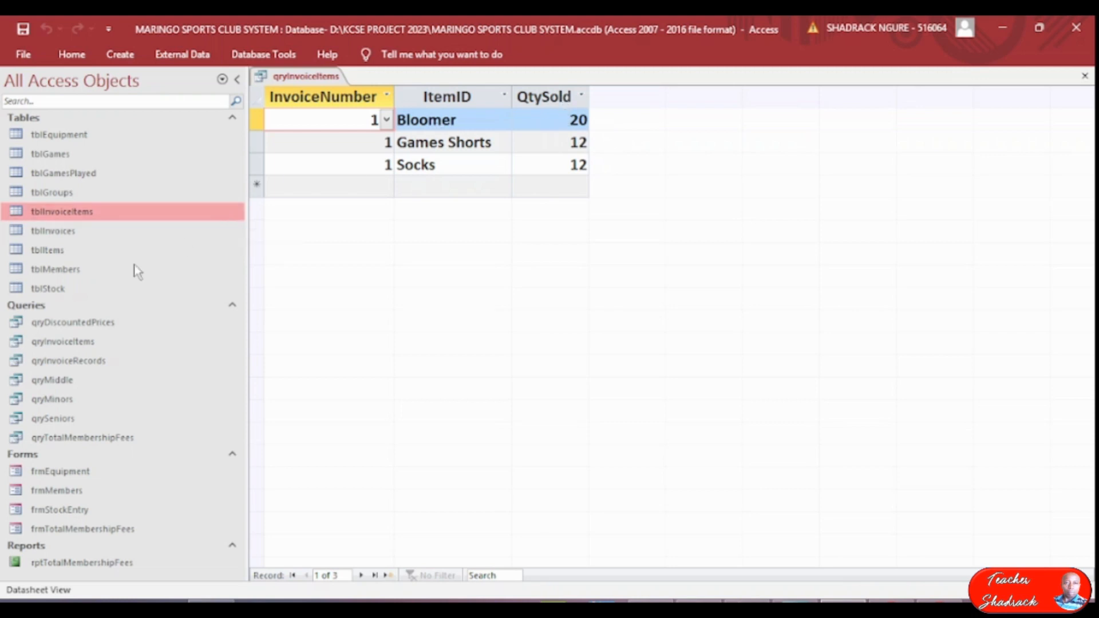
# - Open the tblItems table, widen its AmountPerItem column slightly, and return to the qryInvoiceItems query
pyautogui.doubleClick(33, 252)
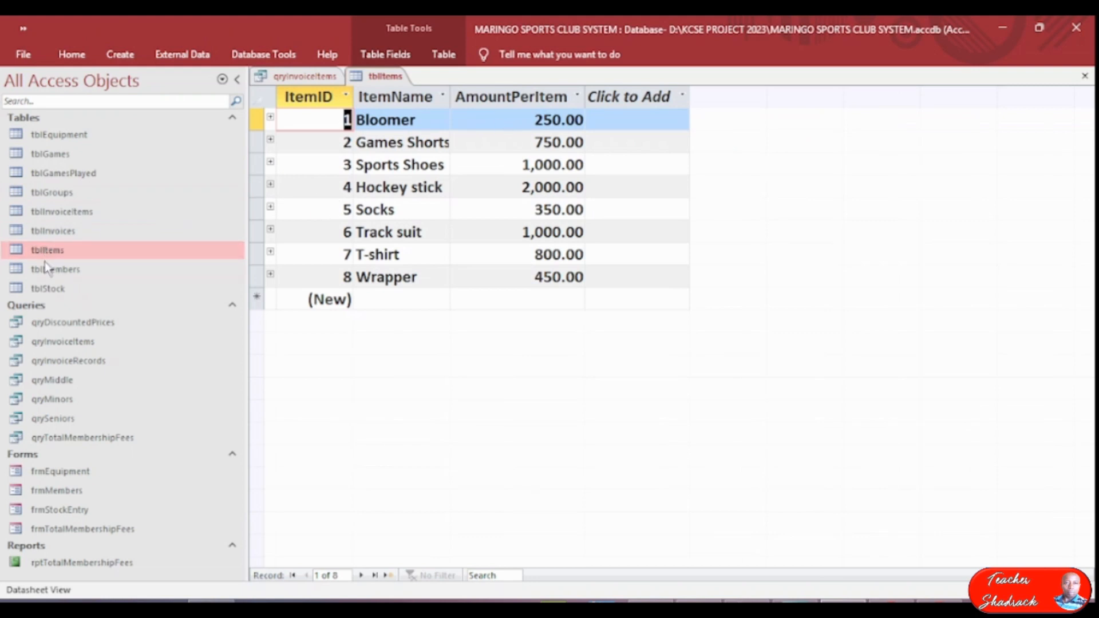
pyautogui.moveTo(585, 96); pyautogui.dragTo(605, 97)
pyautogui.click(606, 96)
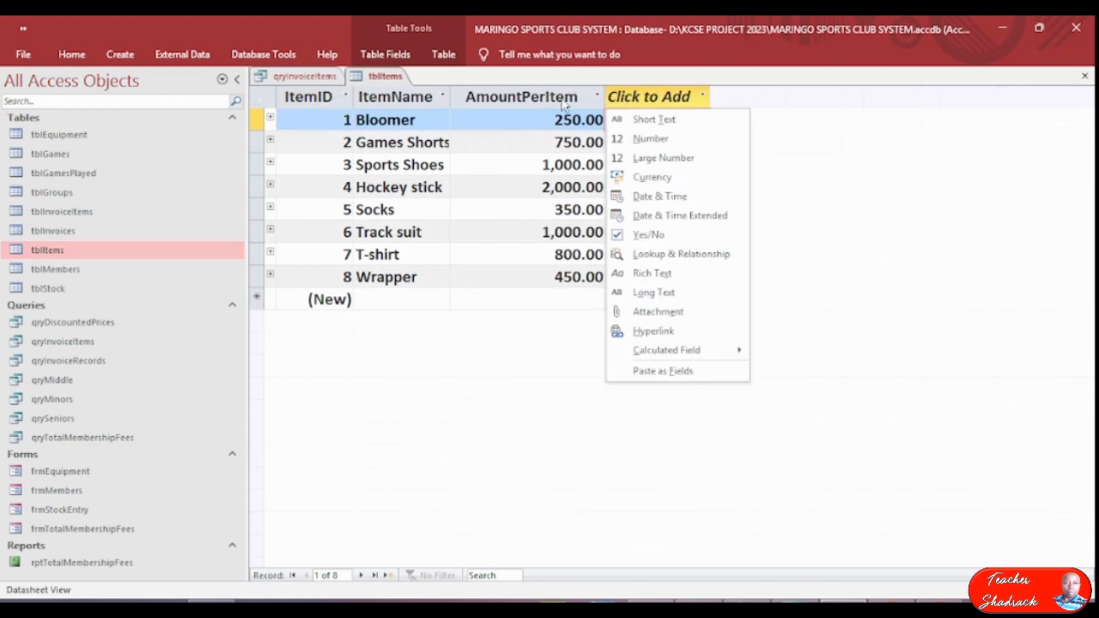
pyautogui.click(556, 98)
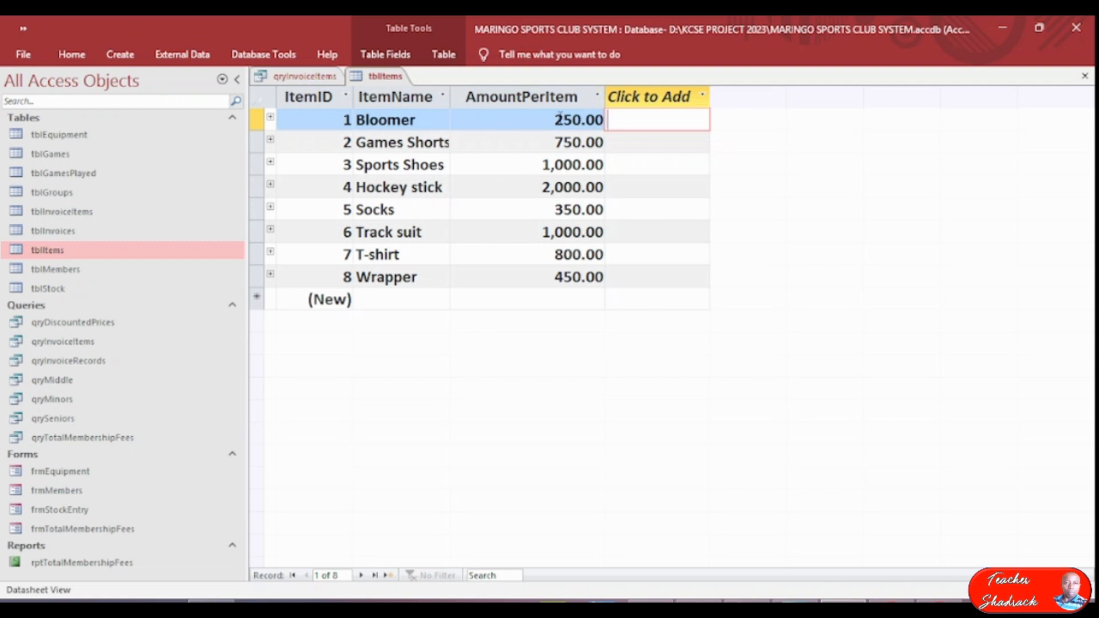
pyautogui.click(303, 77)
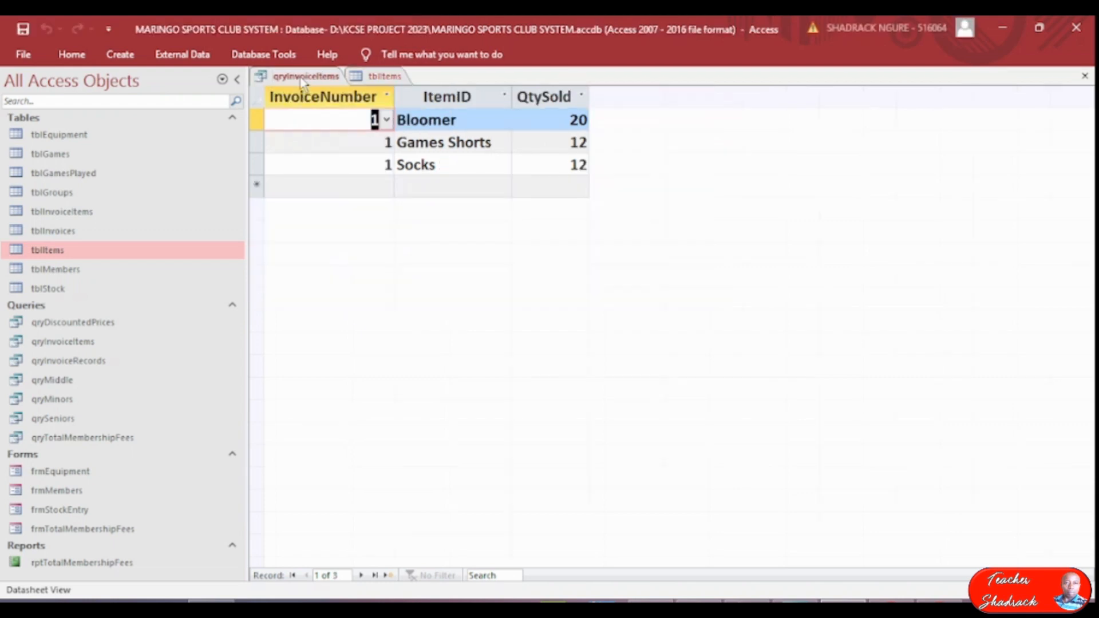
# - Compare the item prices in tblItems with the sold quantities in qryInvoiceItems, and open qryInvoiceItems in Design View
pyautogui.click(388, 78)
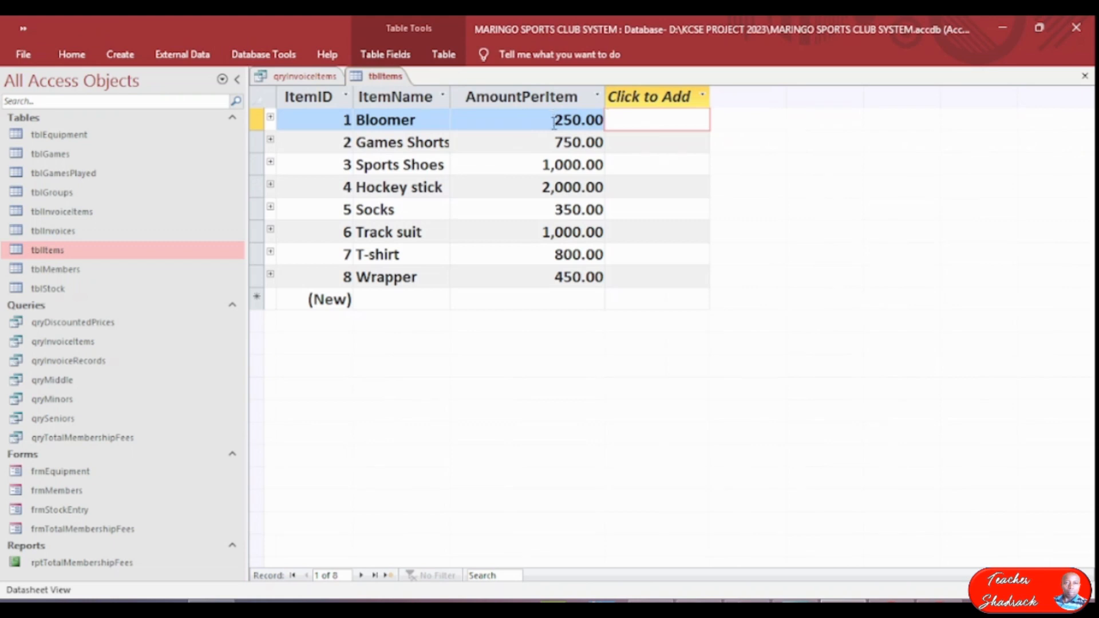
pyautogui.click(311, 78)
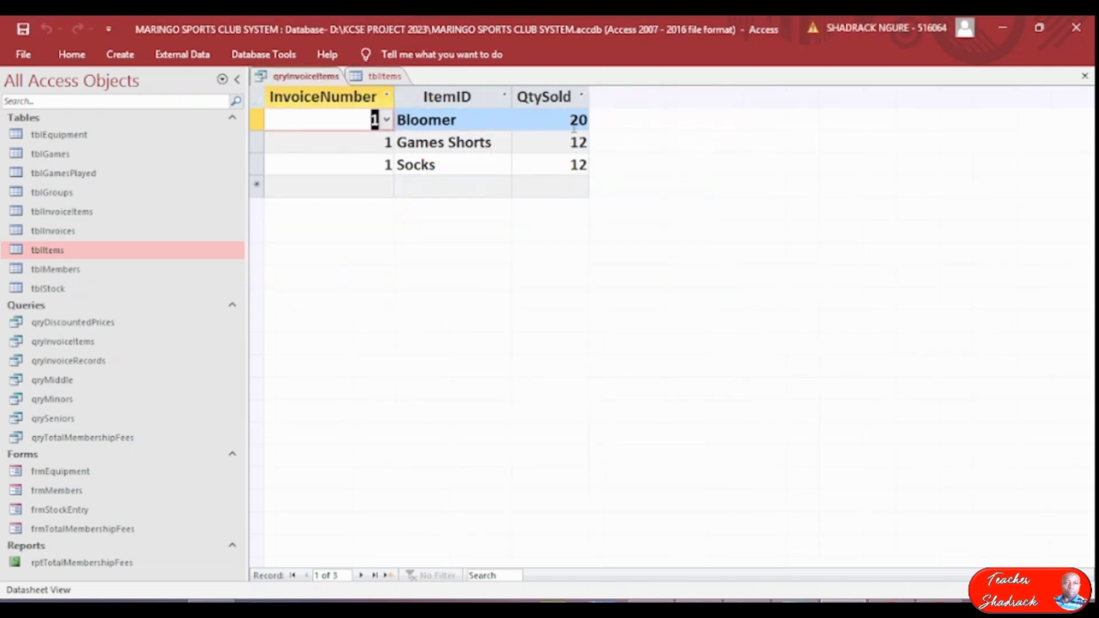
pyautogui.rightClick(286, 76)
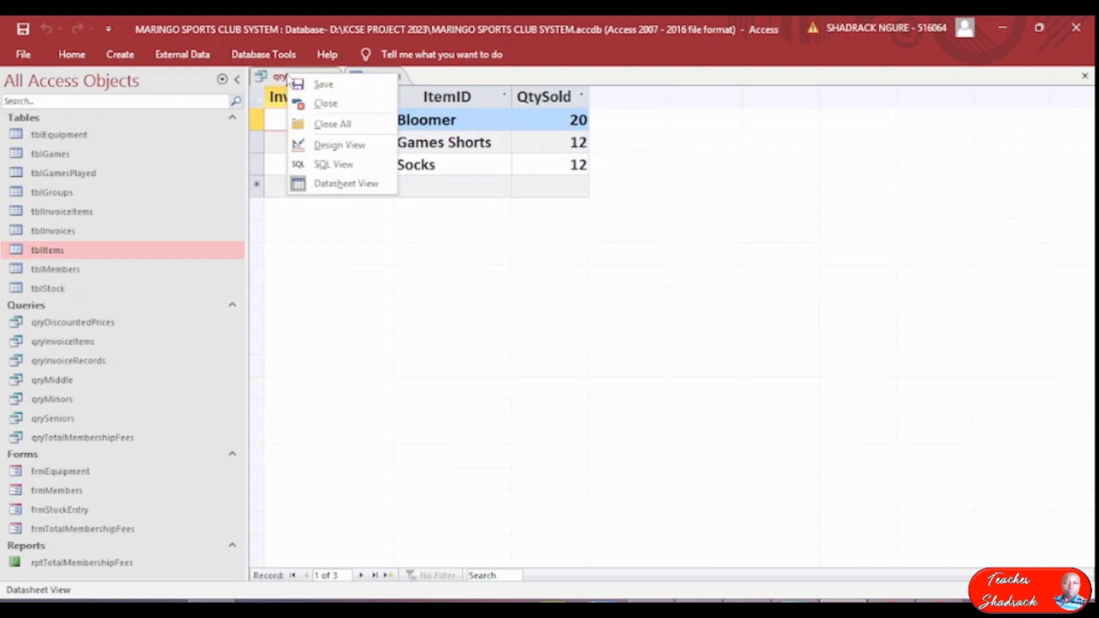
pyautogui.click(316, 145)
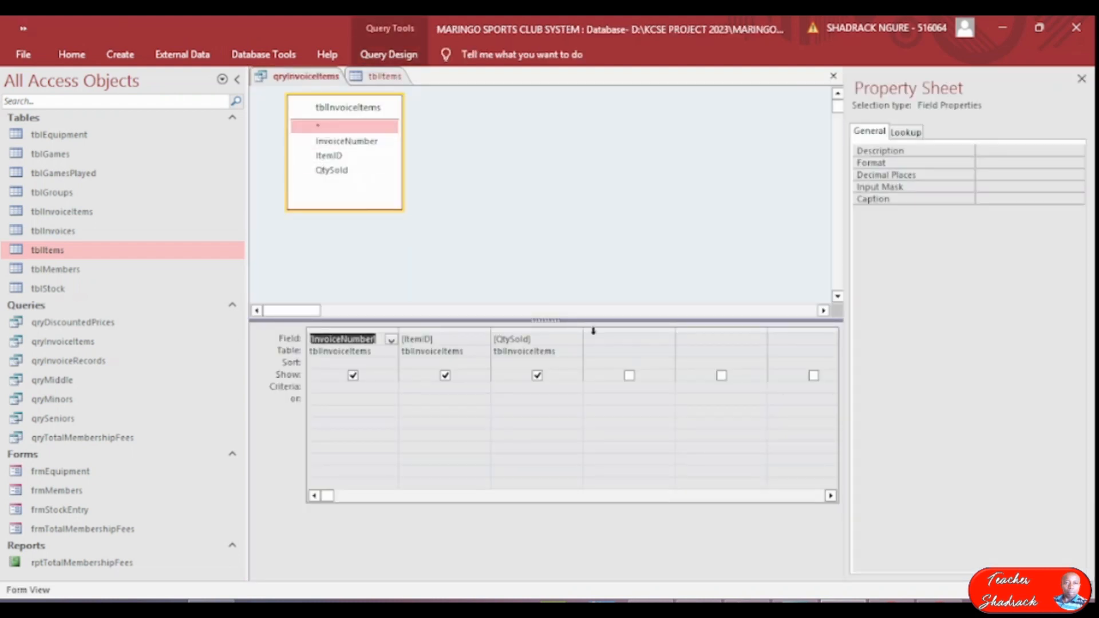
# - Shrink the query's upper table area and narrow the object list to give the design grid more room
pyautogui.click(596, 341)
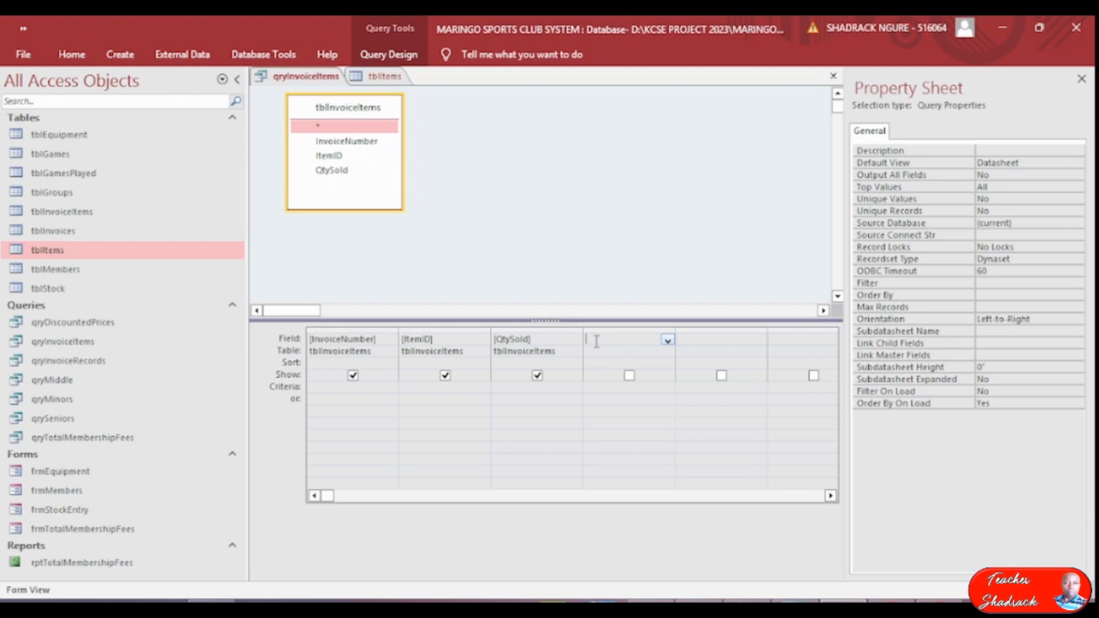
pyautogui.rightClick(597, 341)
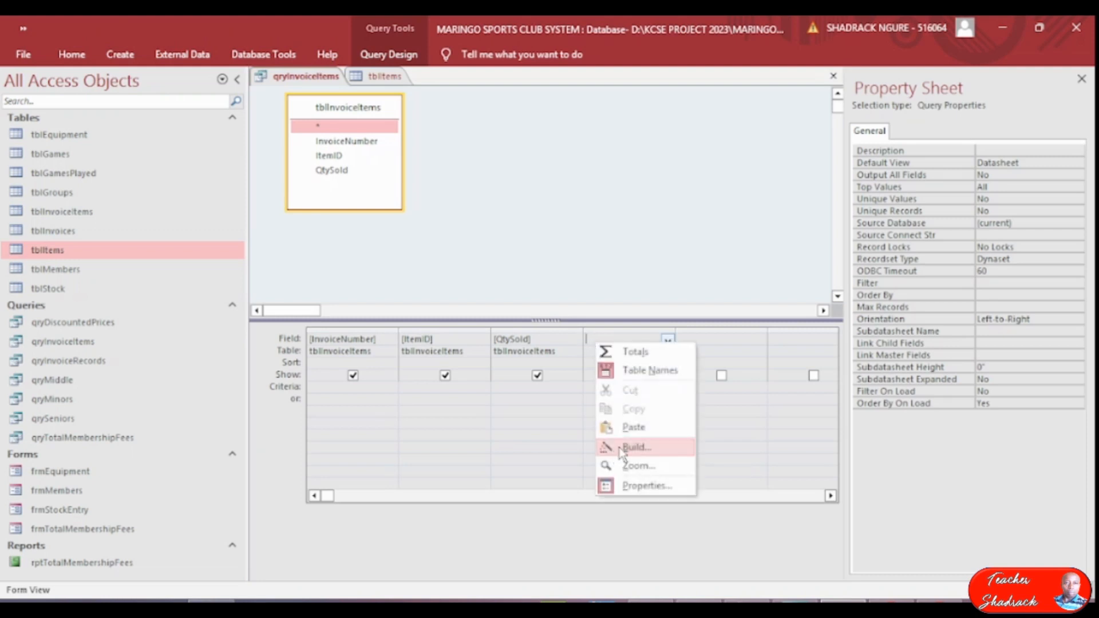
pyautogui.click(572, 251)
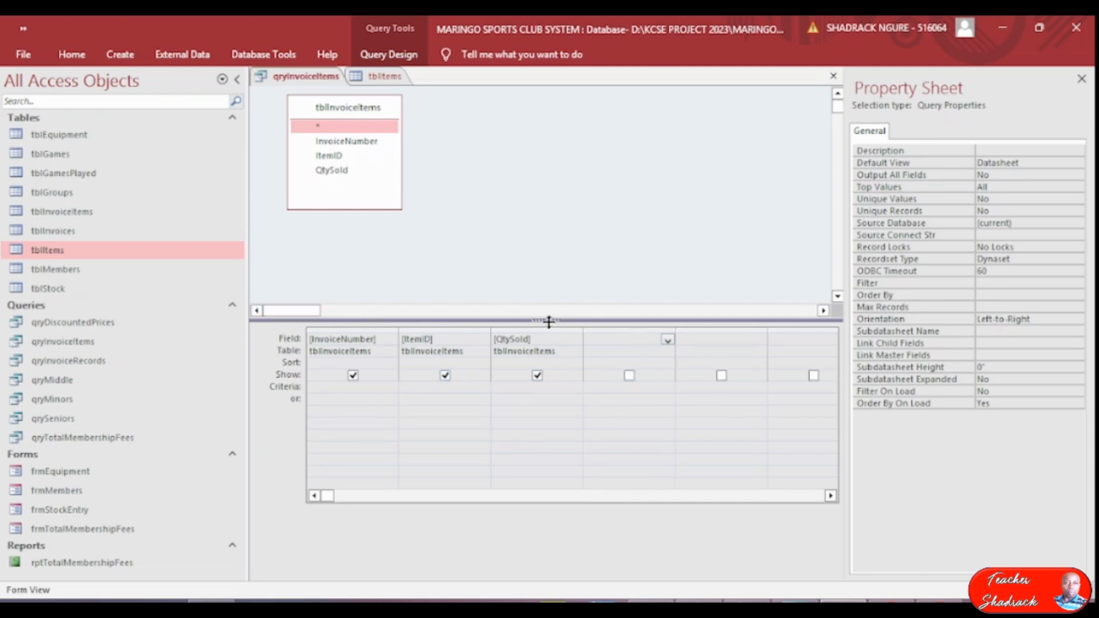
pyautogui.moveTo(548, 322); pyautogui.dragTo(547, 243)
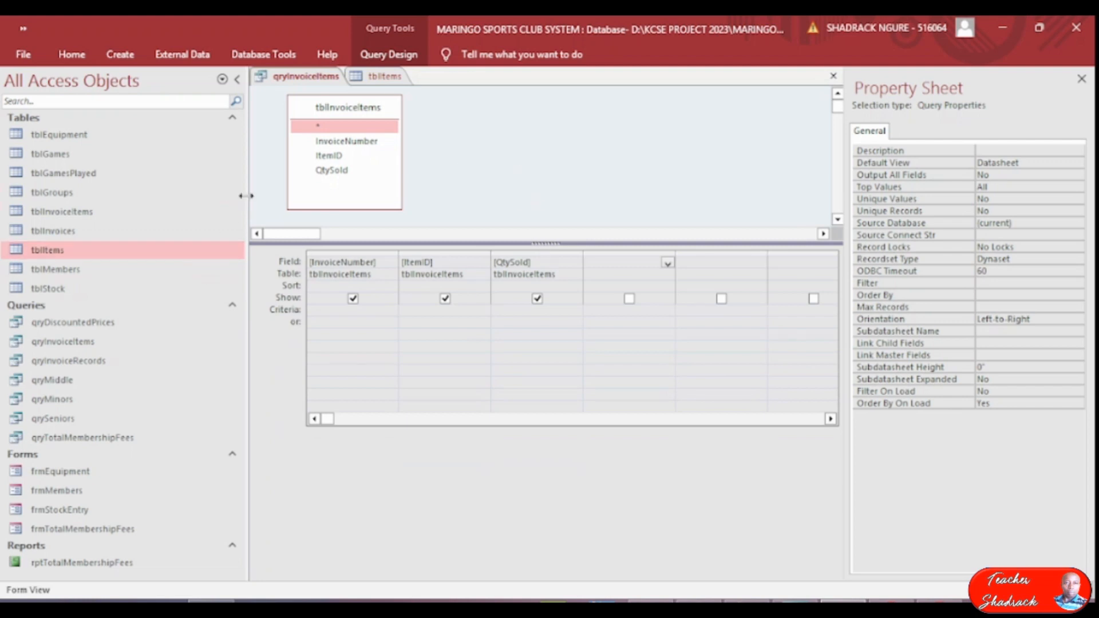
pyautogui.moveTo(246, 195); pyautogui.dragTo(191, 196)
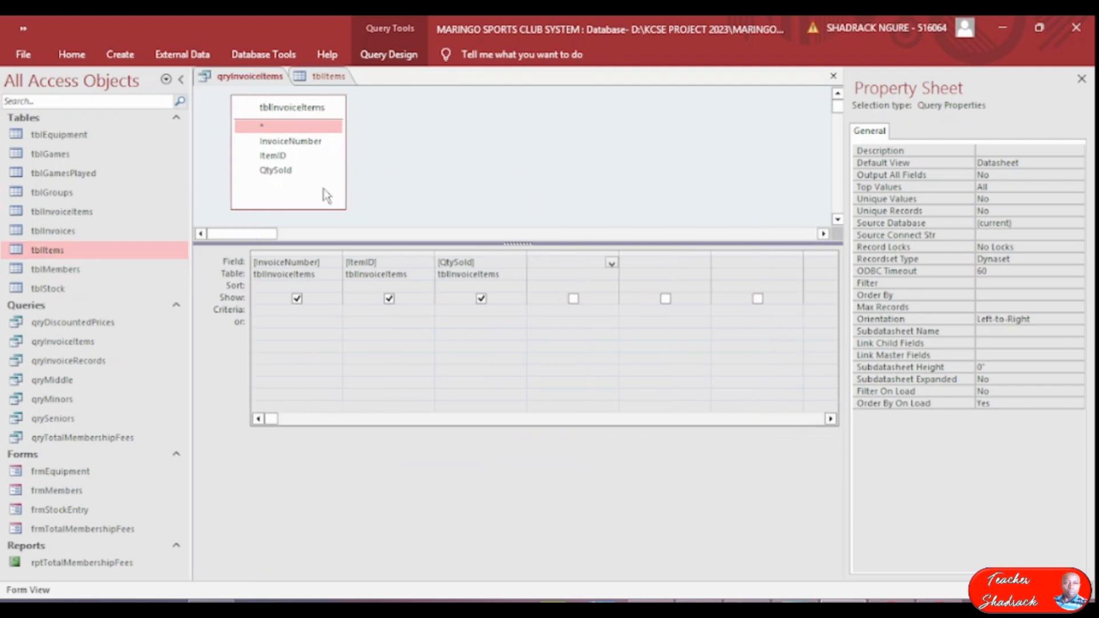
# - Open the Expression Builder for the first empty field column after QtySold and begin the expression with DLOOKUP(
pyautogui.rightClick(545, 263)
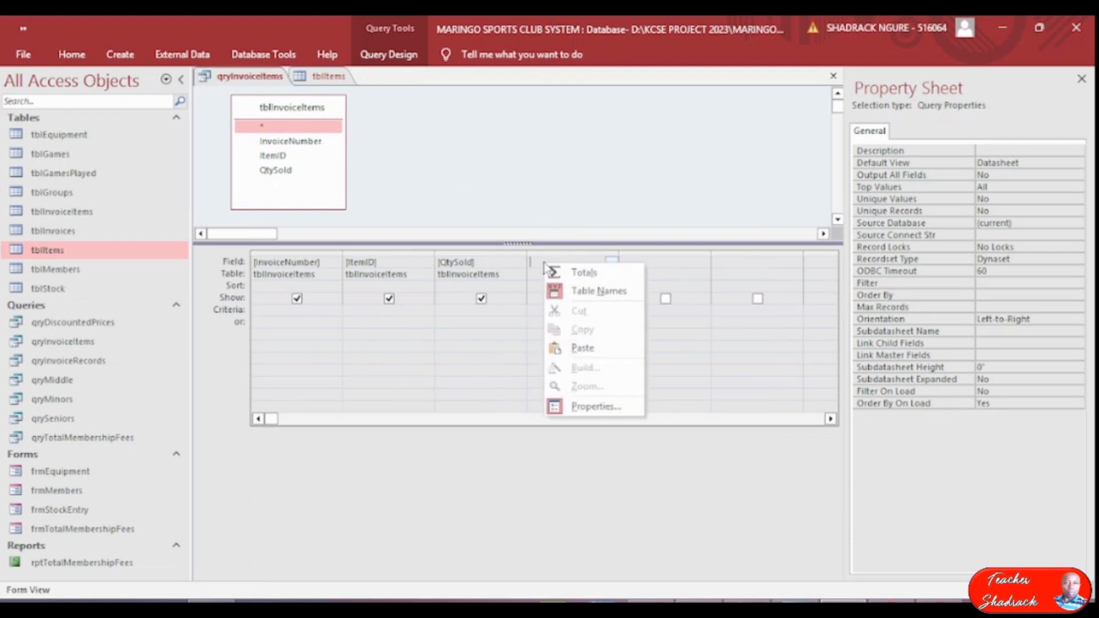
pyautogui.click(535, 263)
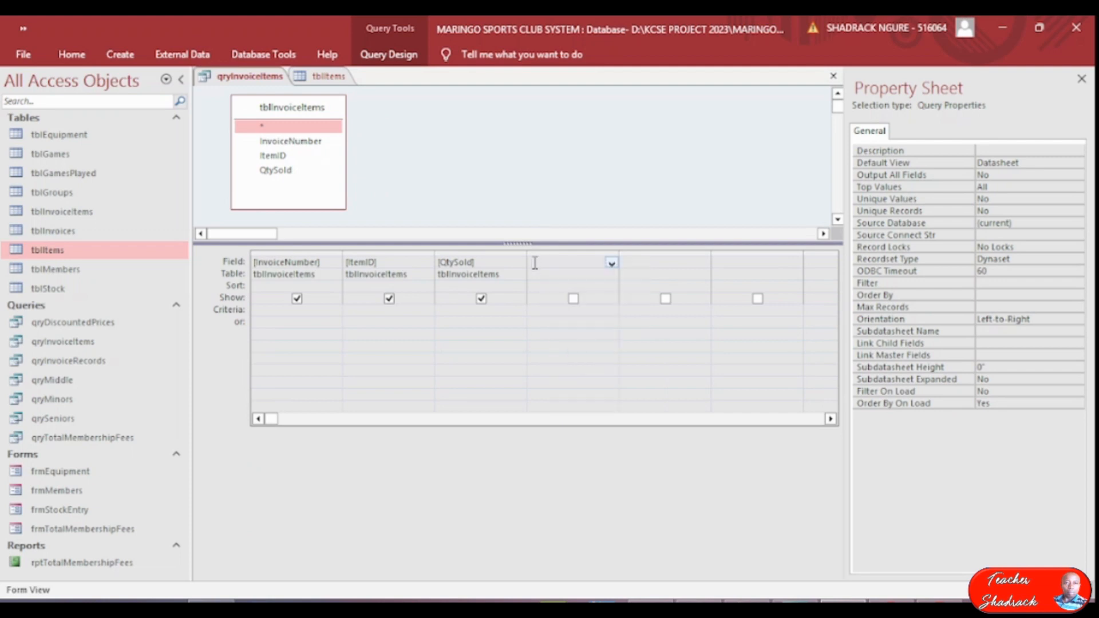
pyautogui.rightClick(535, 265)
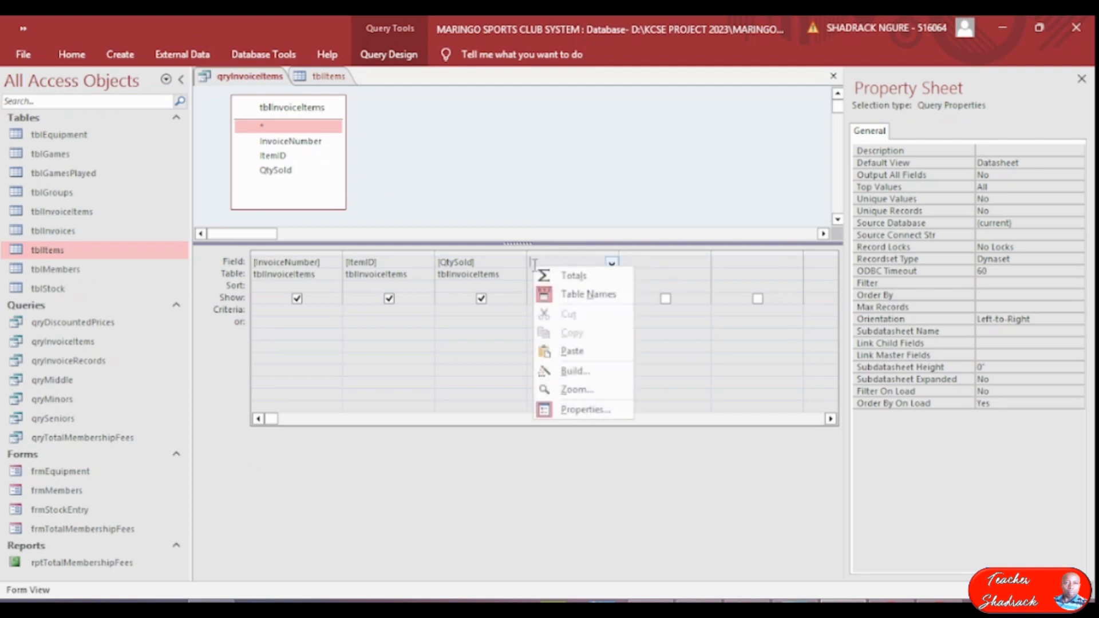
pyautogui.click(571, 373)
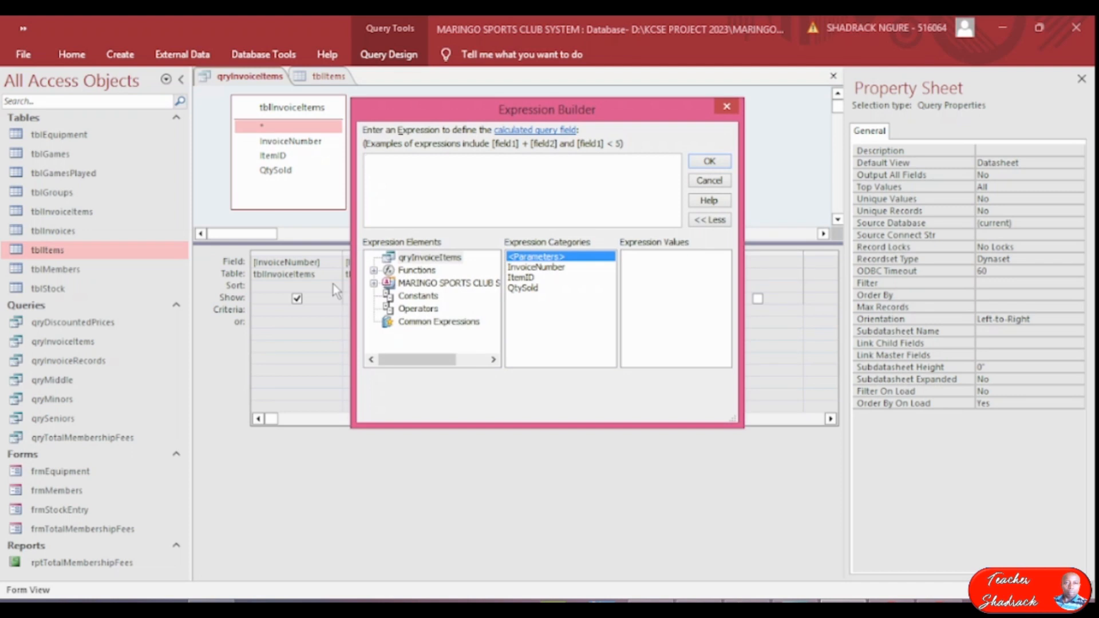
pyautogui.write('d')
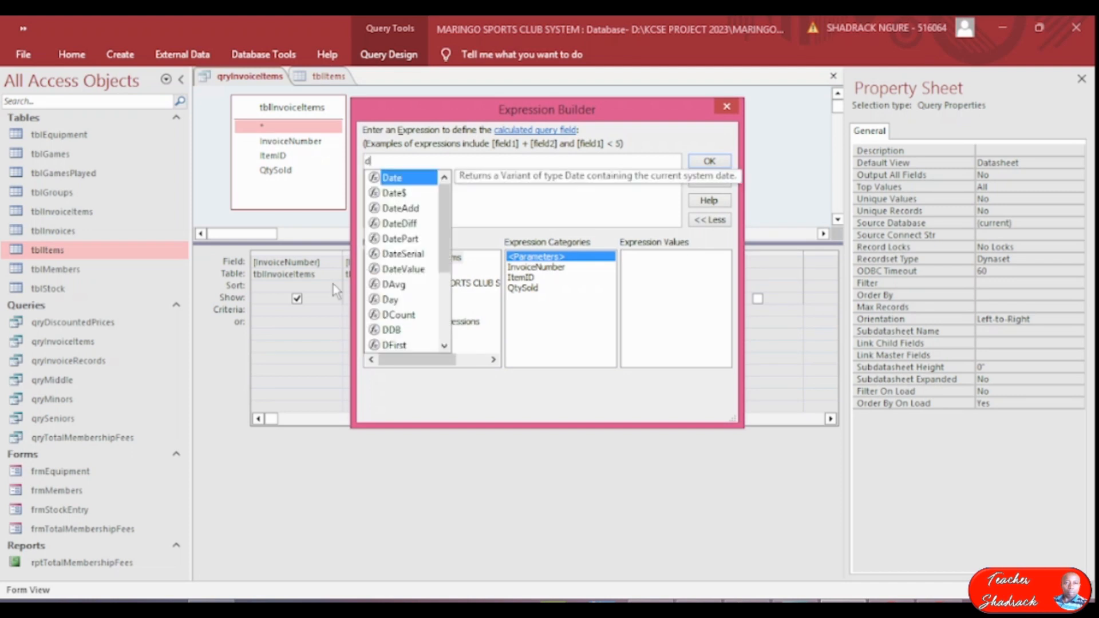
pyautogui.press('BackSpace')
pyautogui.press('capslock')
pyautogui.write('DLOOKU')
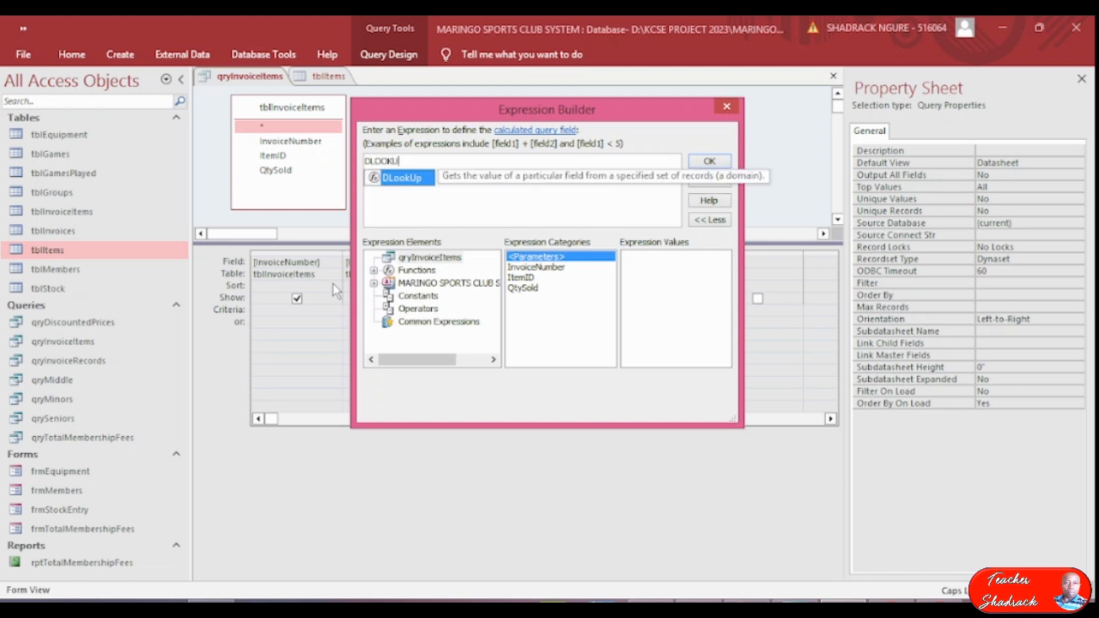
pyautogui.write('P')
pyautogui.write('(')
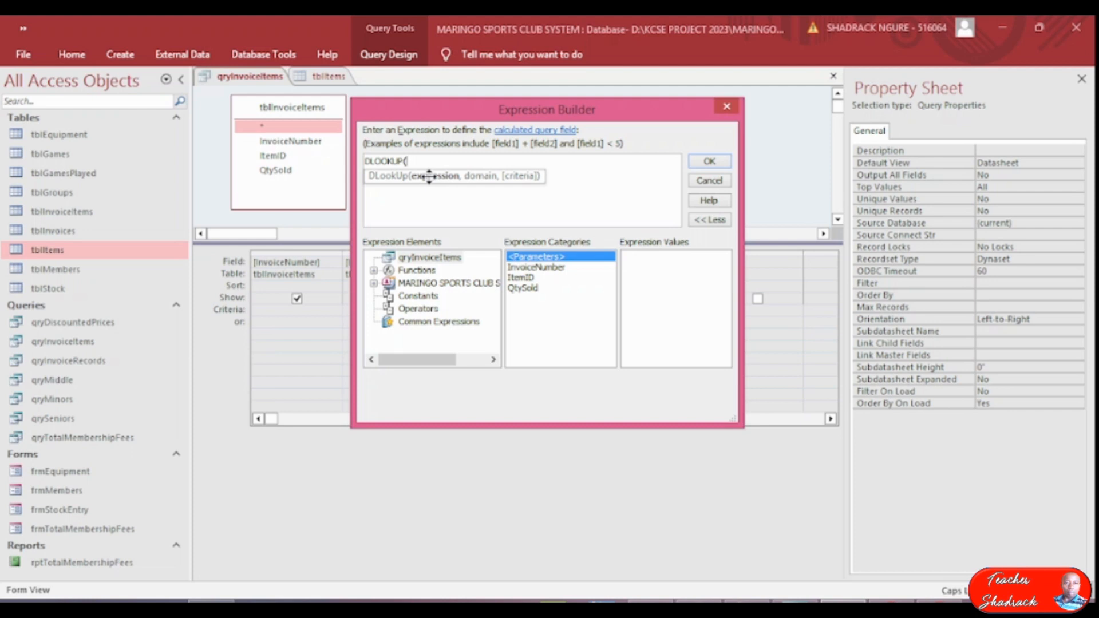
# - Enter "ITEM" as the DLOOKUP expression argument and "tblItems" as its domain, each followed by a comma
pyautogui.write('"ITEM')
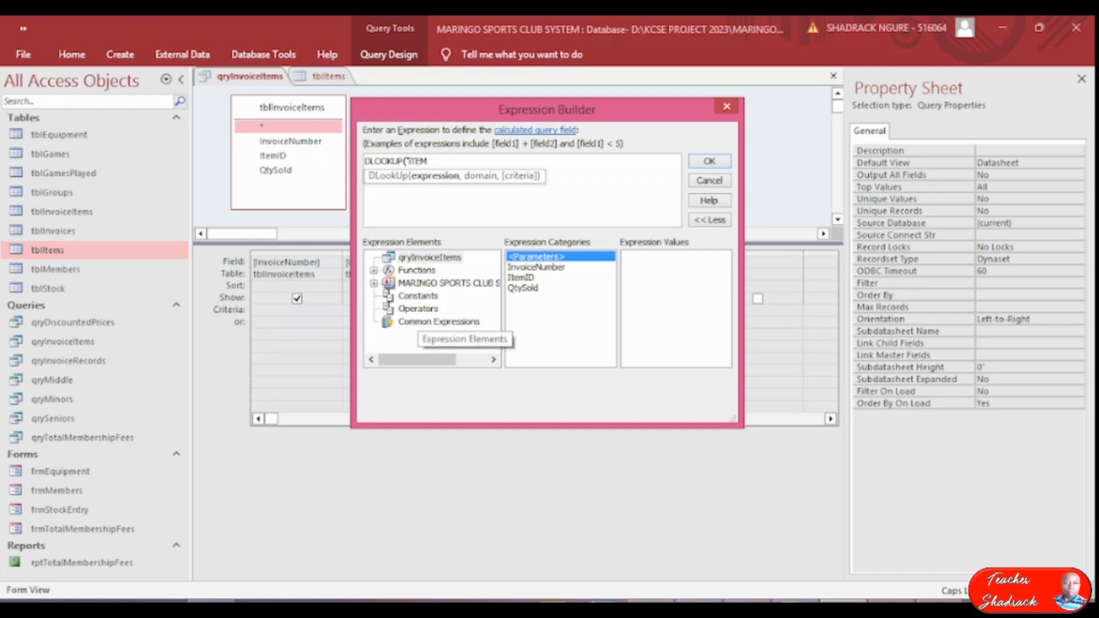
pyautogui.press('BackSpace')
pyautogui.press('BackSpace')
pyautogui.press('BackSpace')
pyautogui.press('BackSpace')
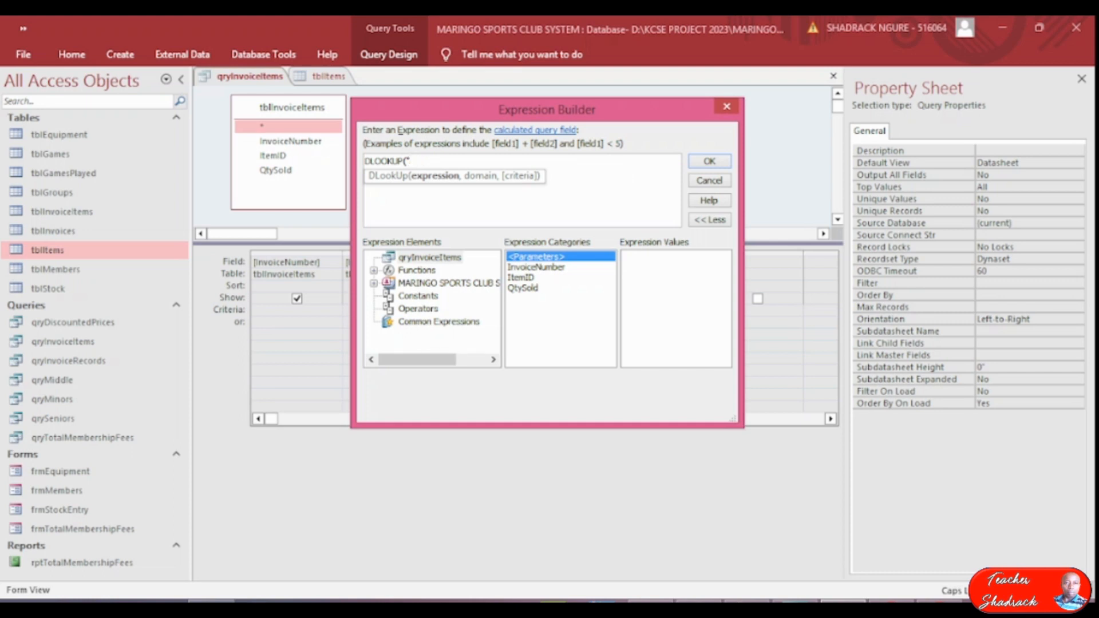
pyautogui.write('ITEM')
pyautogui.write(',')
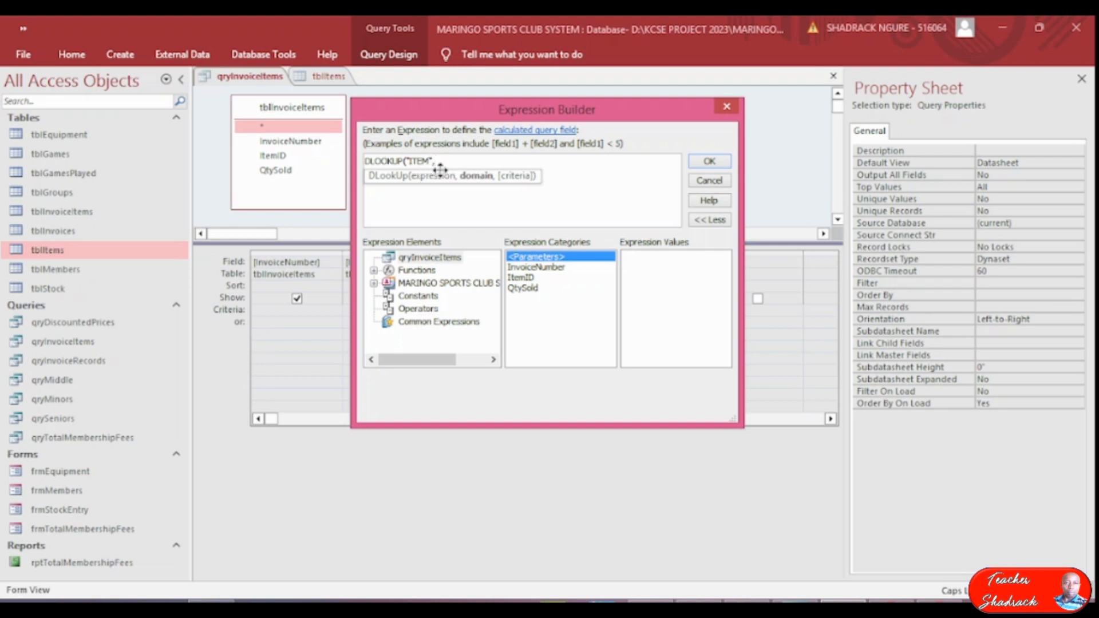
pyautogui.write('"tblItems"')
pyautogui.write(',')
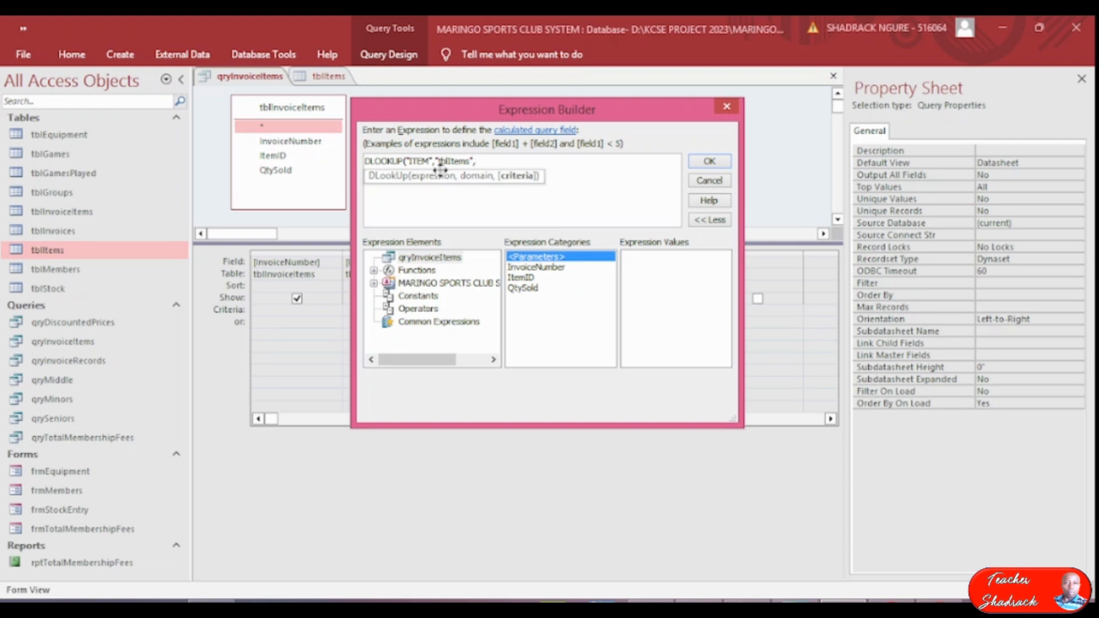
# - Begin the DLOOKUP criteria argument with "[ItemID] = '" &
pyautogui.write('"')
pyautogui.write('[')
pyautogui.write('It')
pyautogui.write('em')
pyautogui.write('ID')
pyautogui.write(']')
pyautogui.write(" = '")
pyautogui.write("'")
pyautogui.write(' &')
# - Check the ItemID field name in the design grid, complete the criteria with itemid, and close the parenthesis
pyautogui.moveTo(494, 114); pyautogui.dragTo(479, 312)
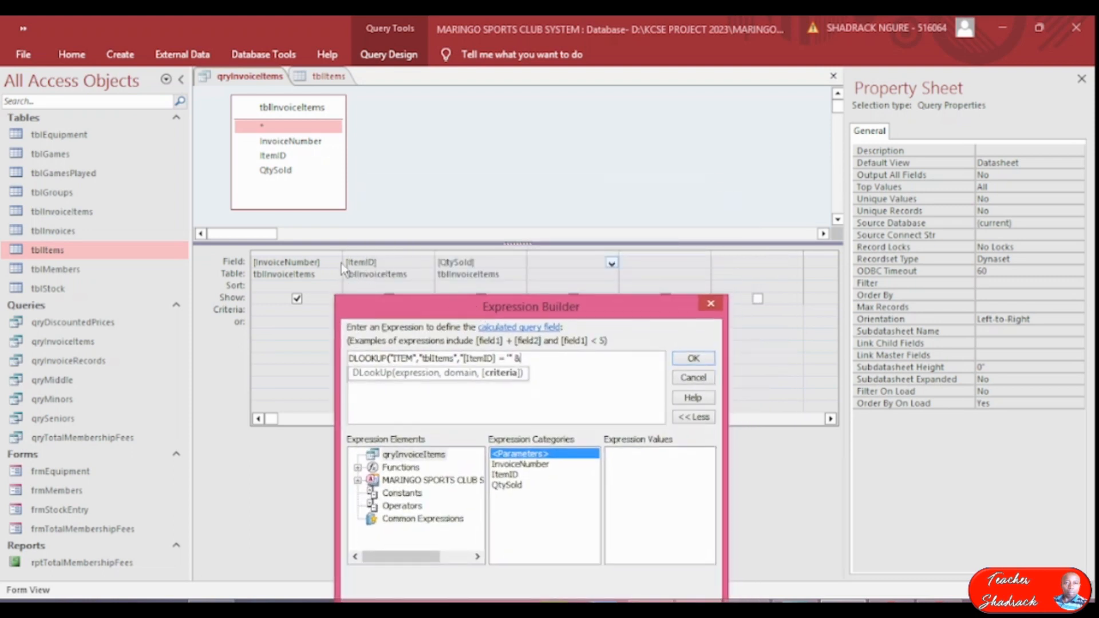
pyautogui.moveTo(441, 313); pyautogui.dragTo(371, 123)
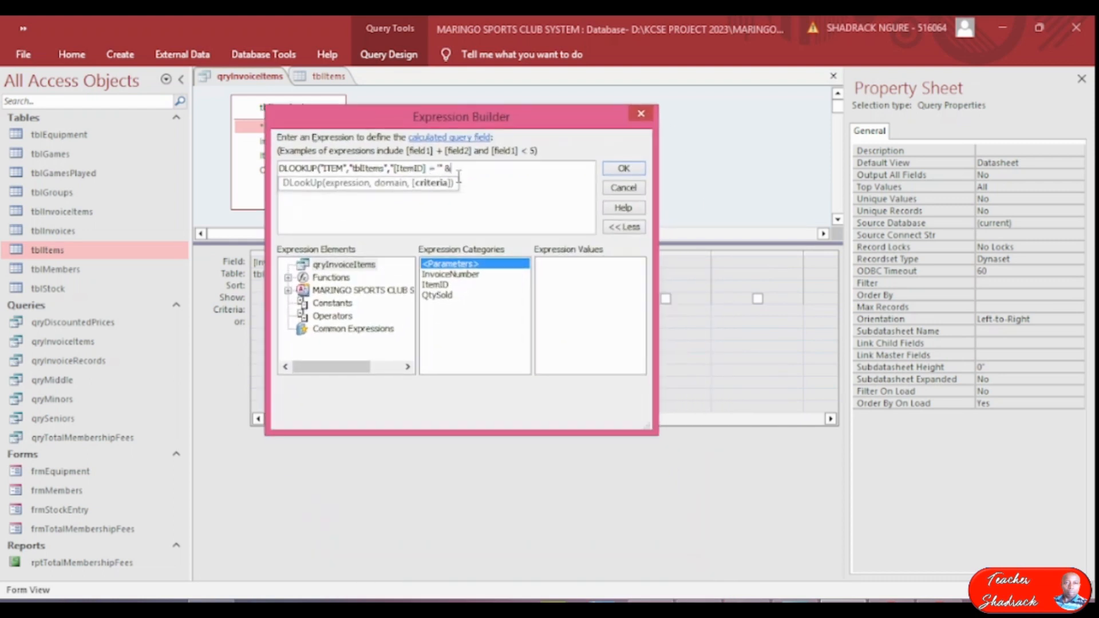
pyautogui.write('i')
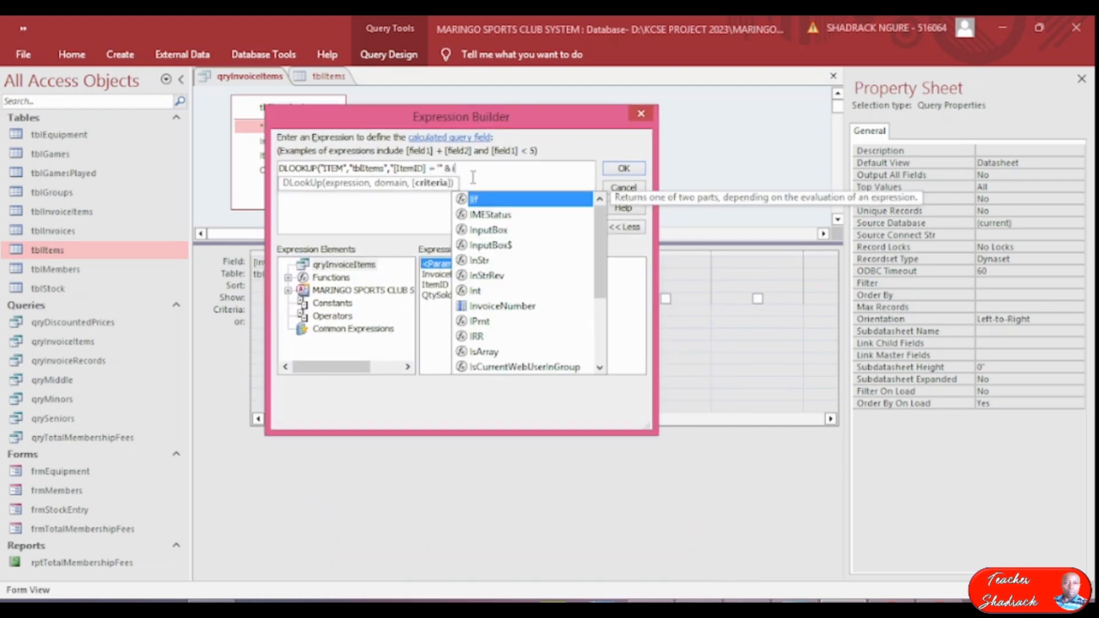
pyautogui.write('tem')
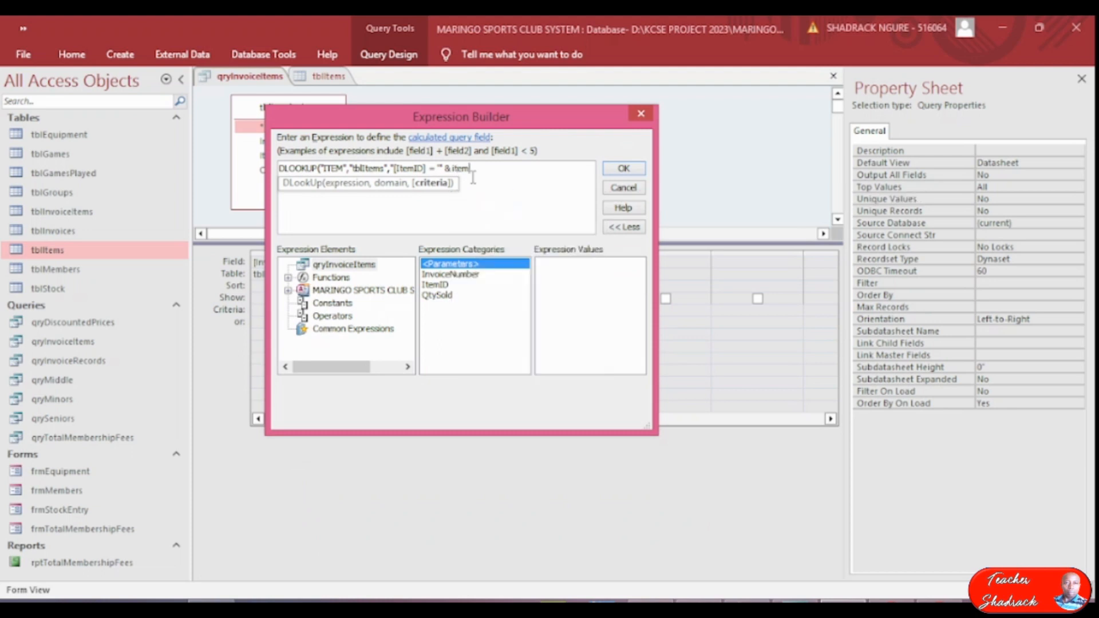
pyautogui.write('id')
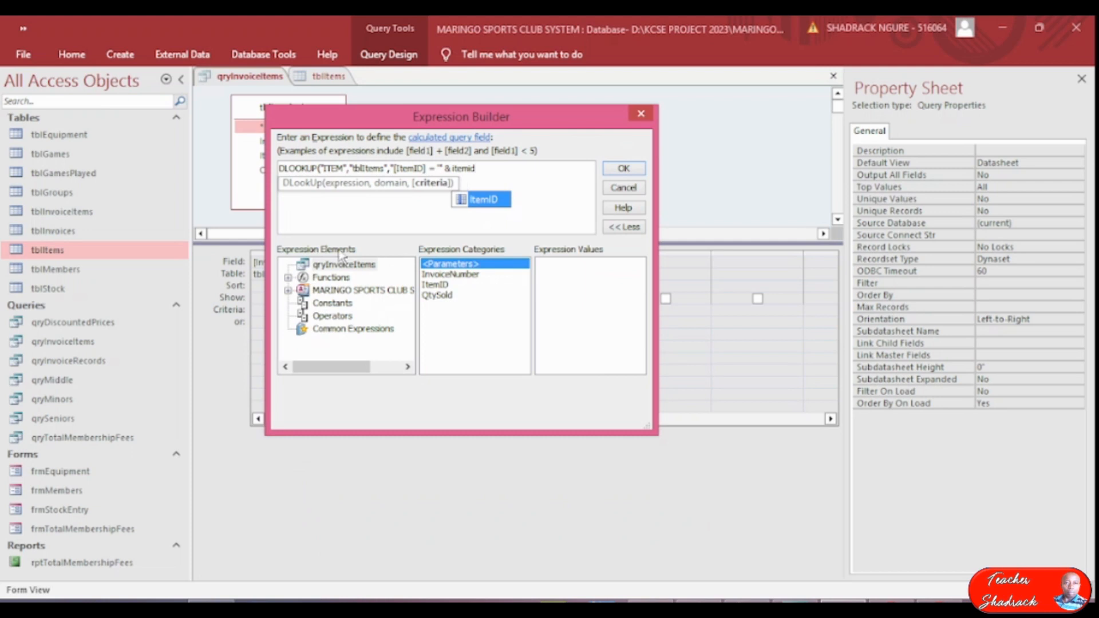
pyautogui.write(')')
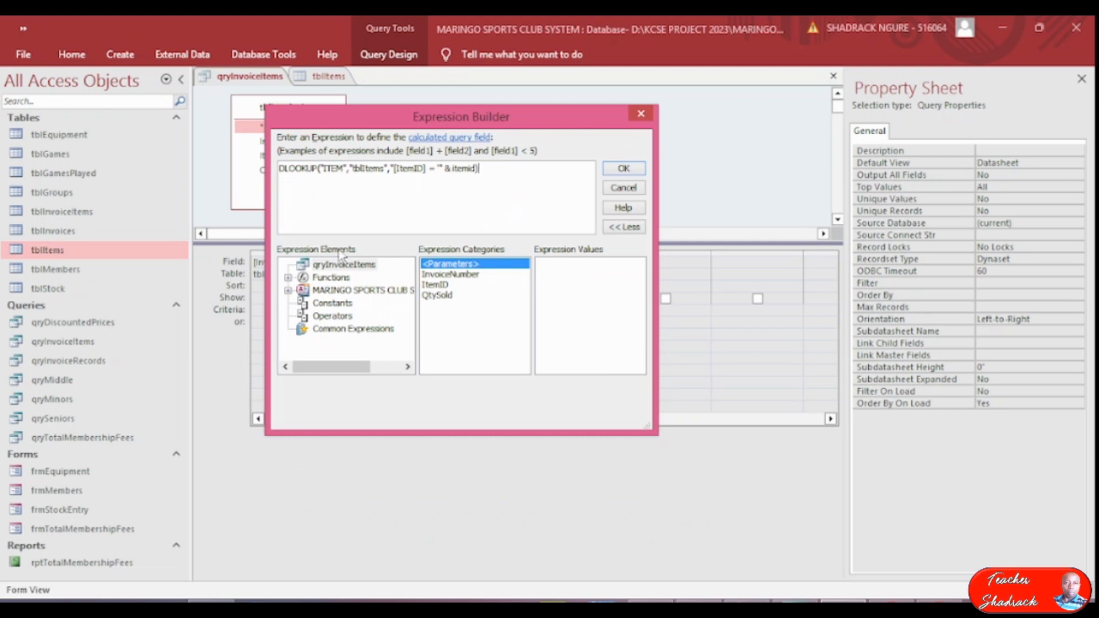
# - Try replacing the quotation mark after the equals sign in the ItemID criteria
pyautogui.click(439, 168)
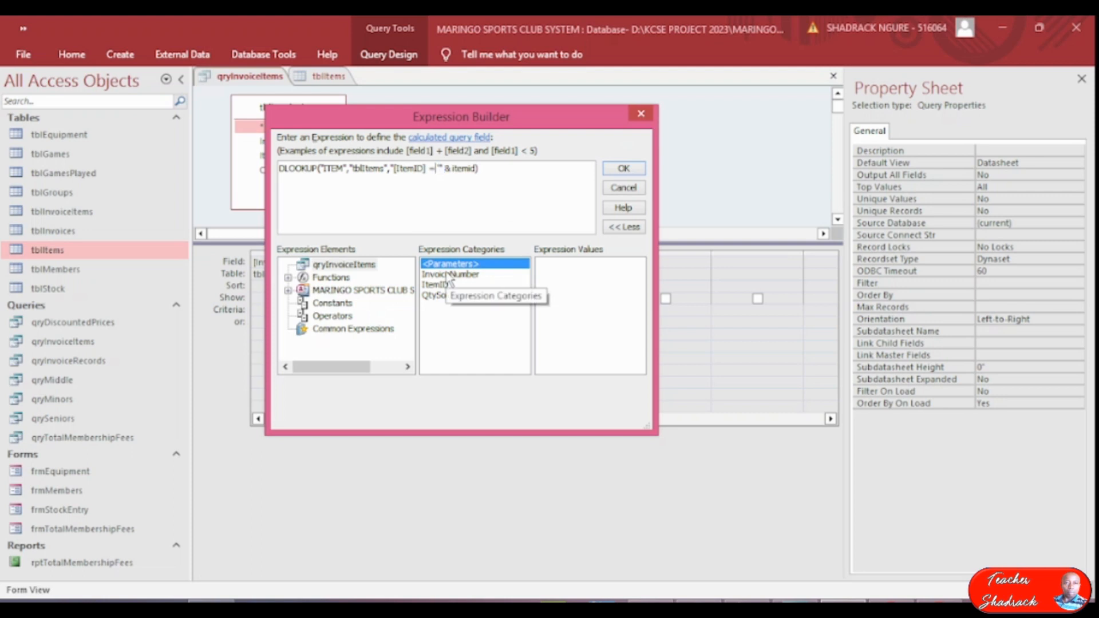
pyautogui.write("'")
pyautogui.press('BackSpace')
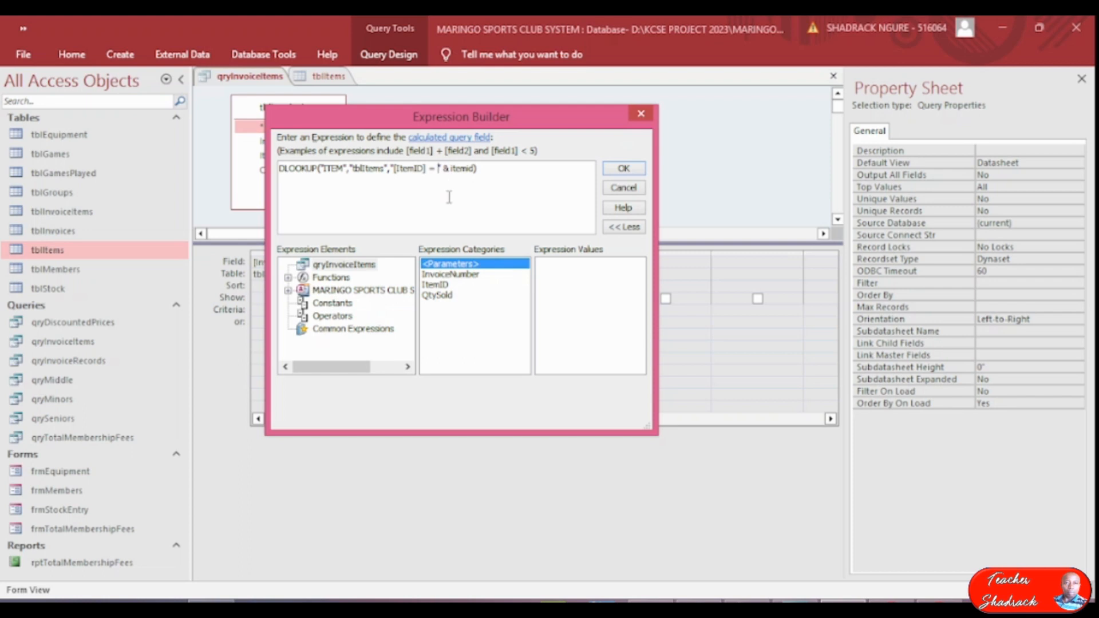
pyautogui.write('"')
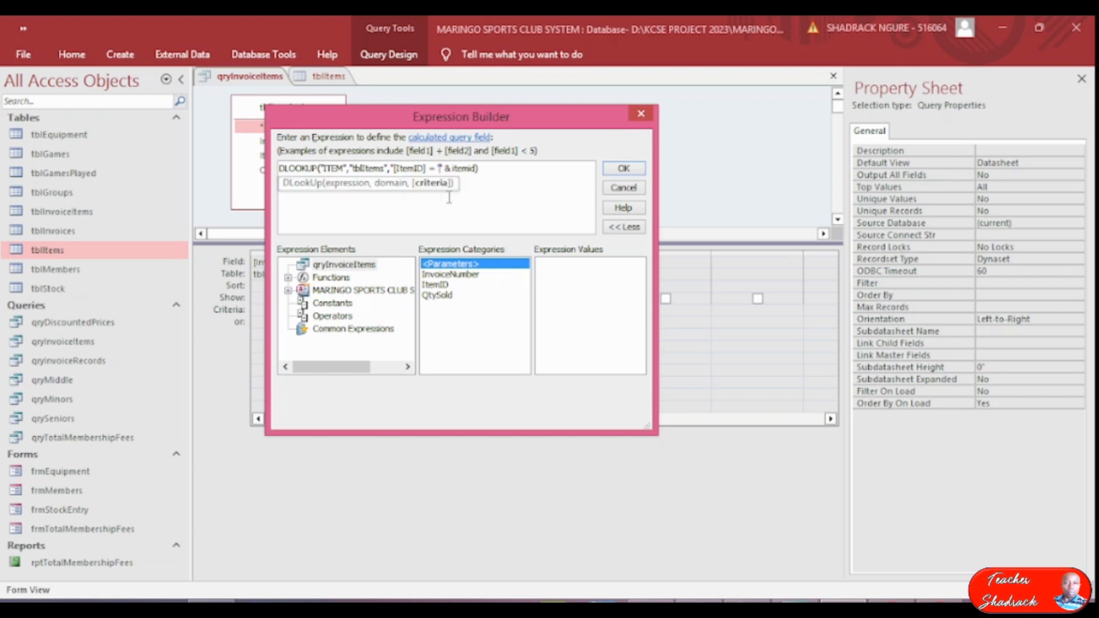
# - Try adding & "'" to the DLOOKUP criteria and delete the added characters again
pyautogui.press('Right')
pyautogui.press('Right')
pyautogui.press('Right')
pyautogui.write('&')
pyautogui.write(' "\'')
pyautogui.write('"')
pyautogui.press('BackSpace')
pyautogui.press('BackSpace')
pyautogui.press('BackSpace')
pyautogui.press('BackSpace')
pyautogui.write('&')
pyautogui.press('BackSpace')
pyautogui.press('BackSpace')
pyautogui.press('BackSpace')
pyautogui.press('BackSpace')
pyautogui.press('BackSpace')
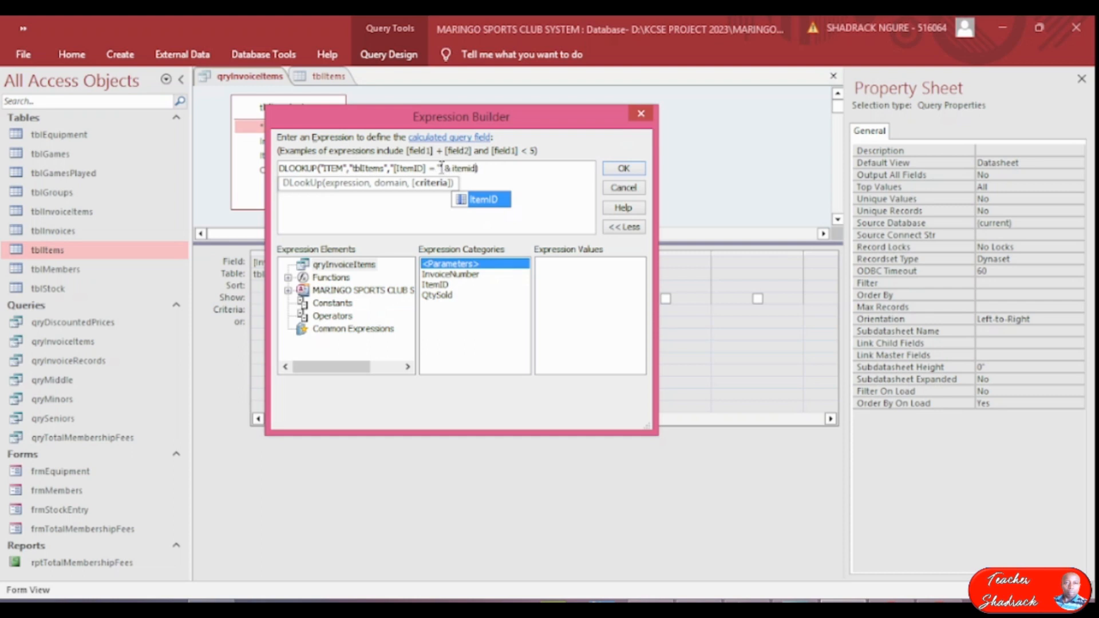
# - Remove the extra quotation mark after the equals sign so the criteria reads "[ItemID] = " & itemid
pyautogui.click(440, 169)
pyautogui.press('BackSpace')
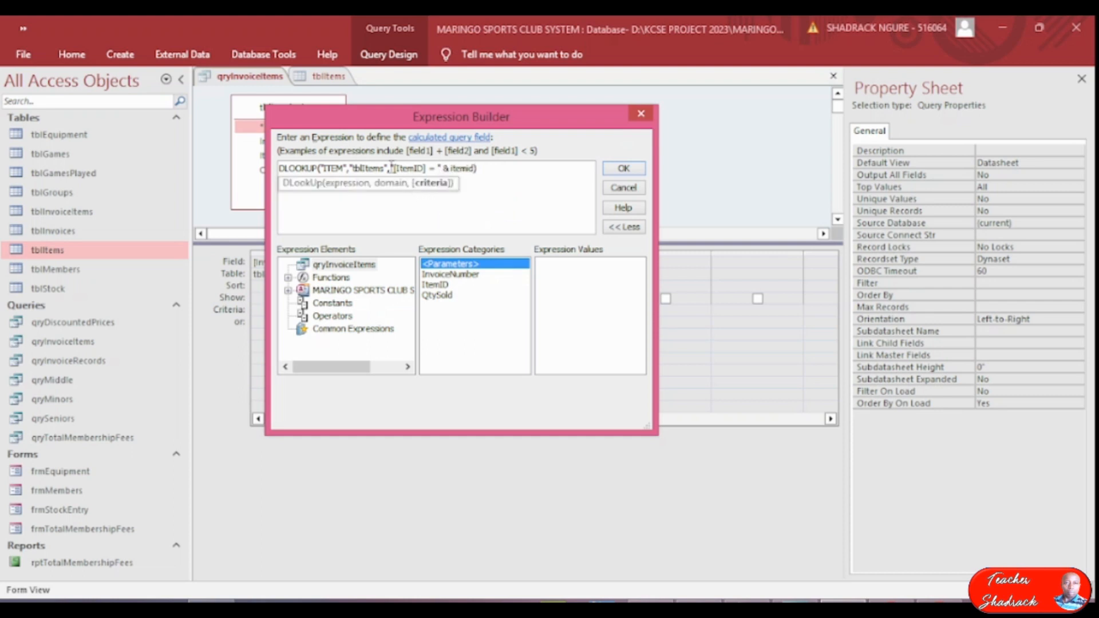
pyautogui.click(509, 190)
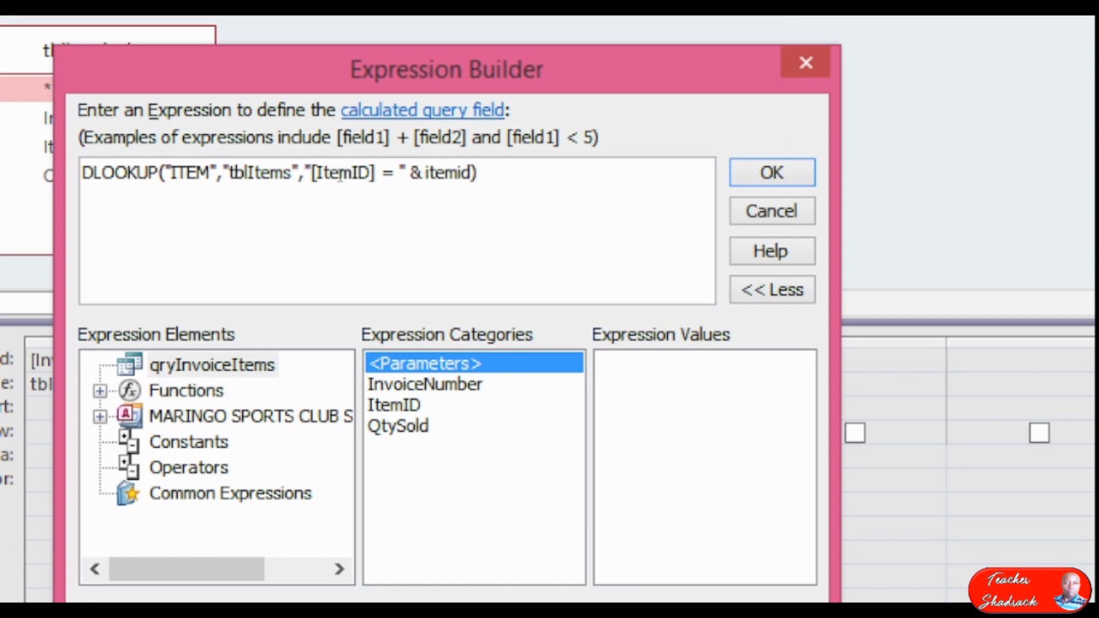
# - Review the "ITEM" and "tblItems" arguments of the DLOOKUP expression
pyautogui.doubleClick(188, 173)
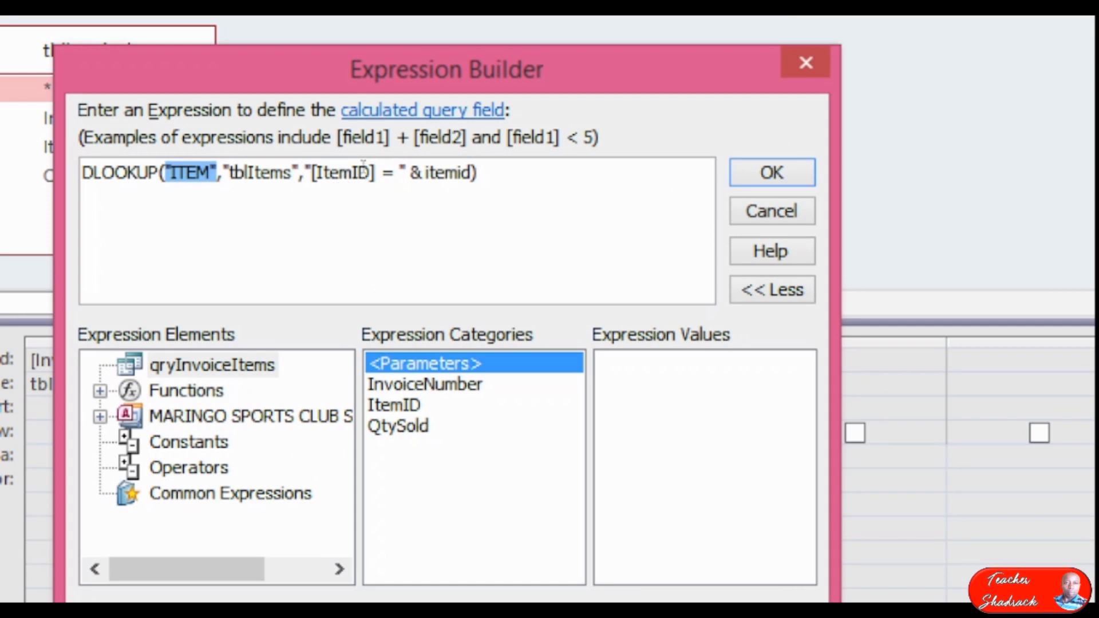
pyautogui.doubleClick(245, 173)
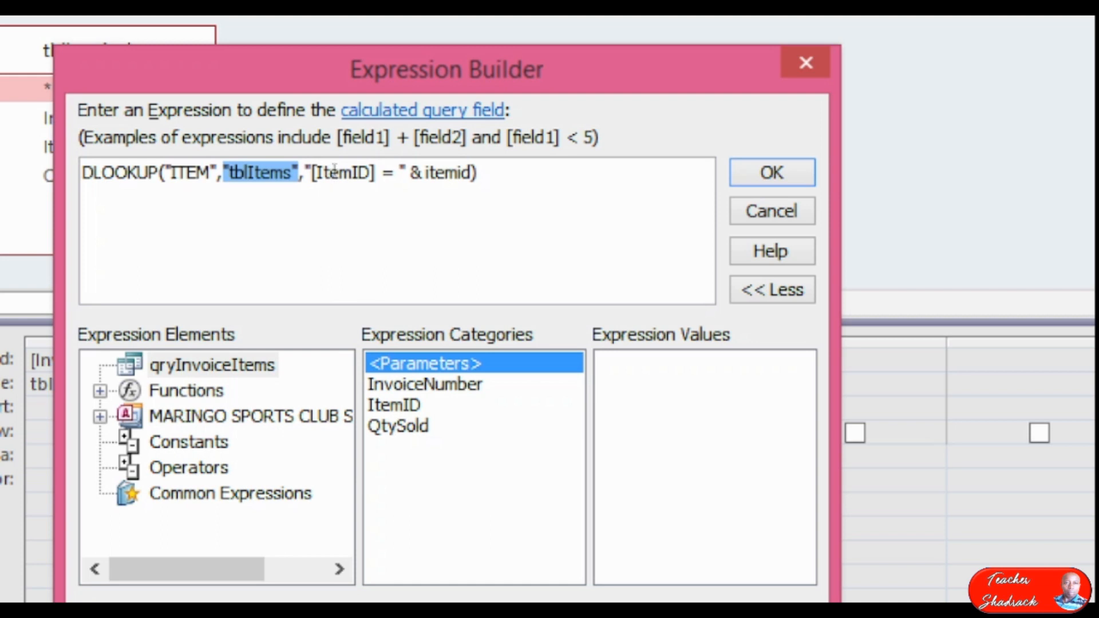
pyautogui.doubleClick(188, 173)
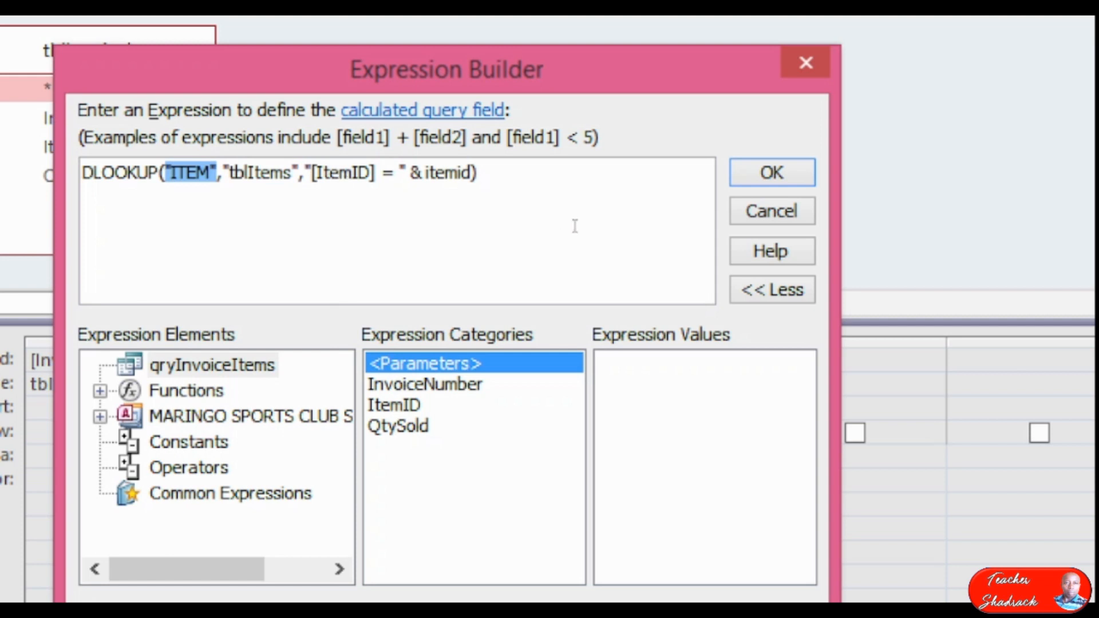
# - Accept the DLOOKUP expression and check the field names in tblItems before returning to the qryInvoiceItems design
pyautogui.press('Return')
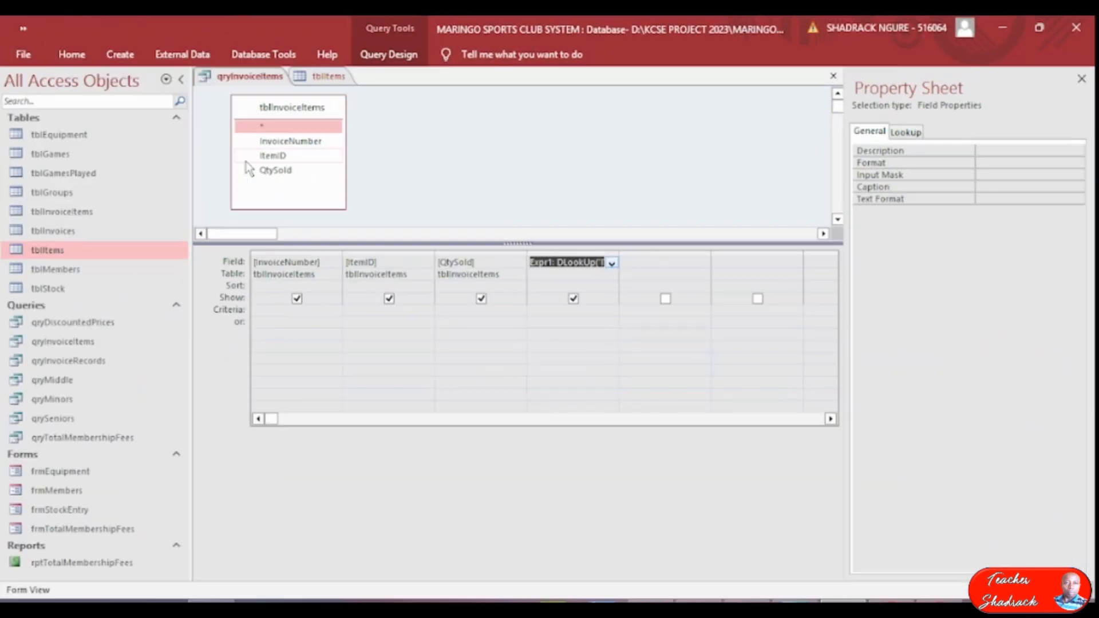
pyautogui.click(318, 81)
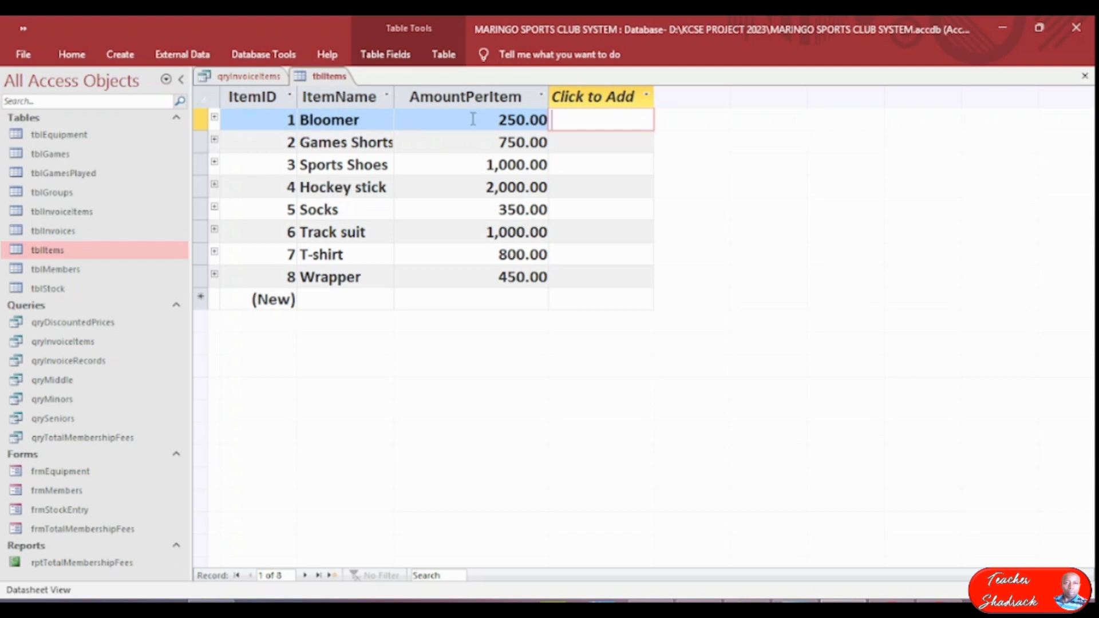
pyautogui.click(232, 78)
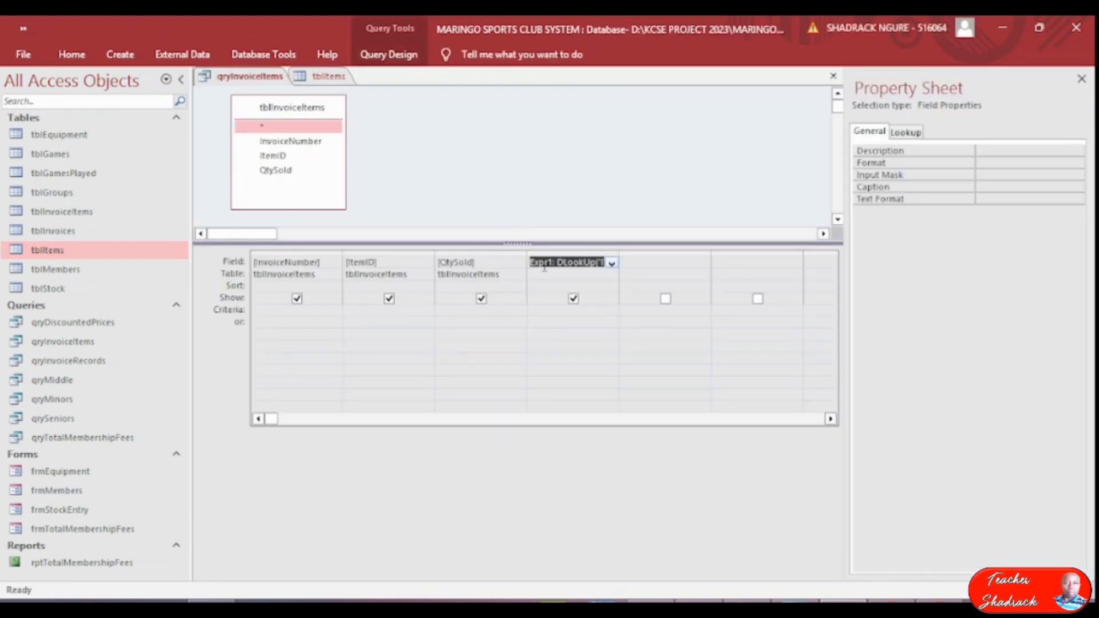
# - Replace the first argument of the DLookUp expression with "AmountPerItem"
pyautogui.rightClick(563, 261)
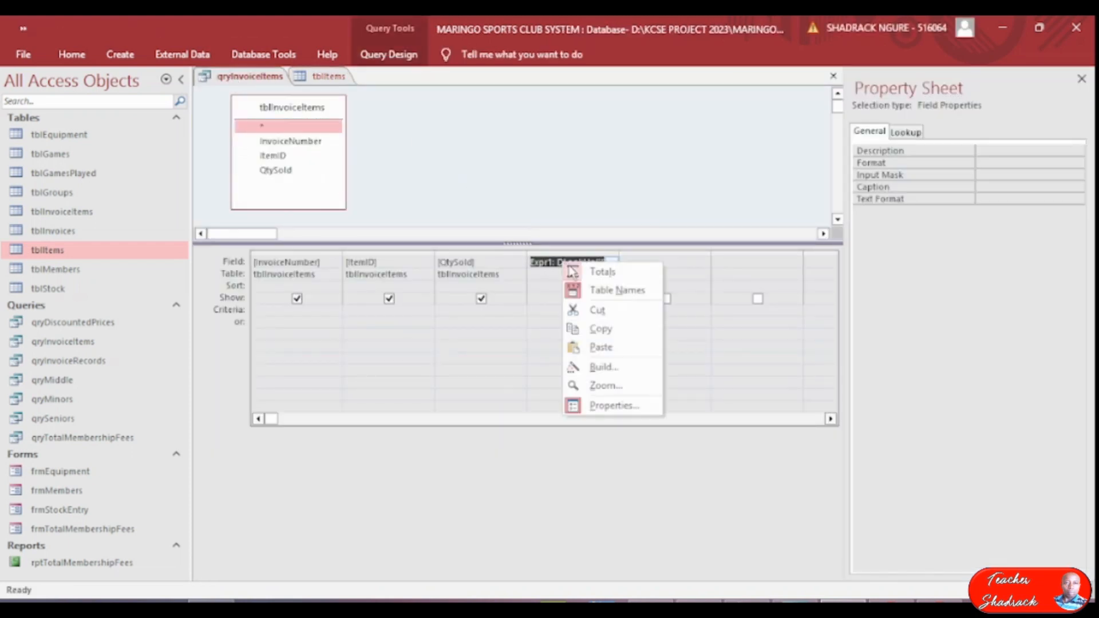
pyautogui.click(598, 368)
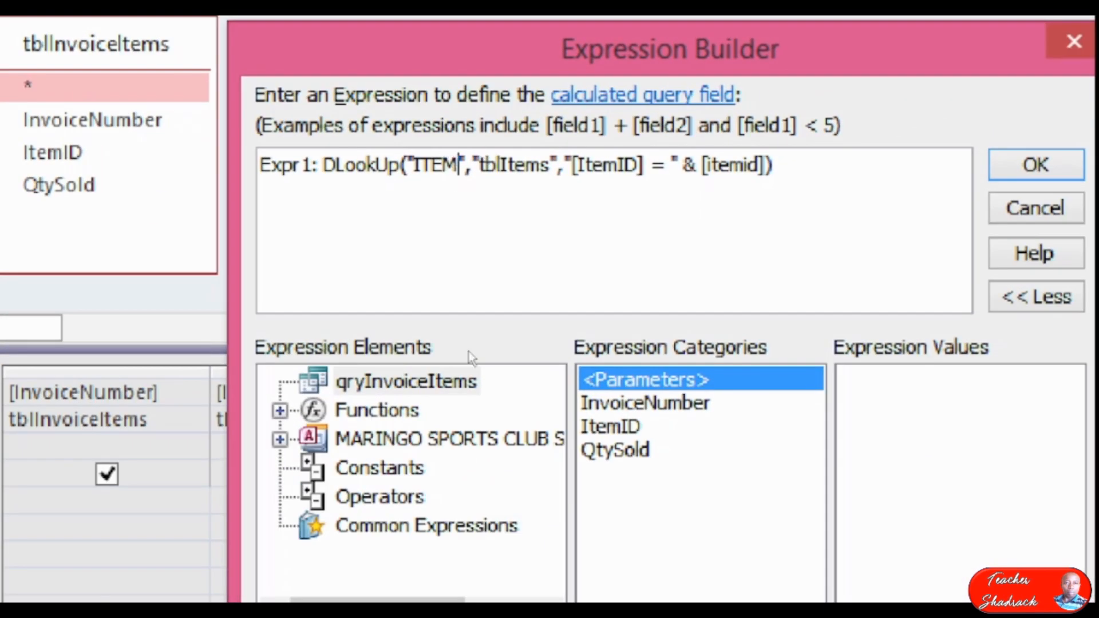
pyautogui.press('BackSpace')
pyautogui.press('BackSpace')
pyautogui.press('BackSpace')
pyautogui.press('BackSpace')
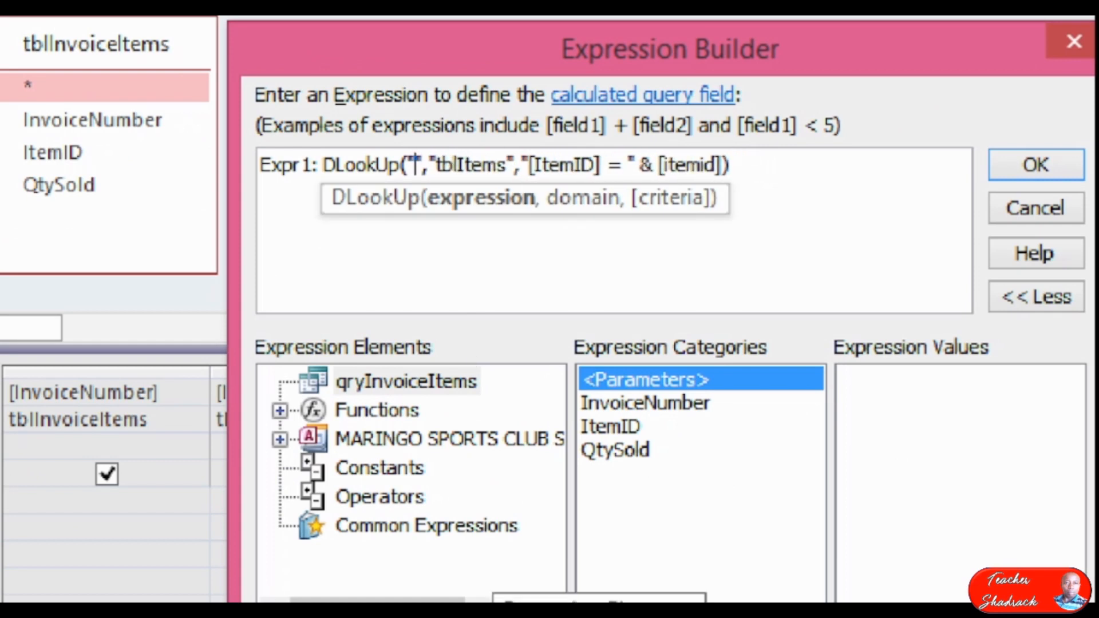
pyautogui.write('Amoun')
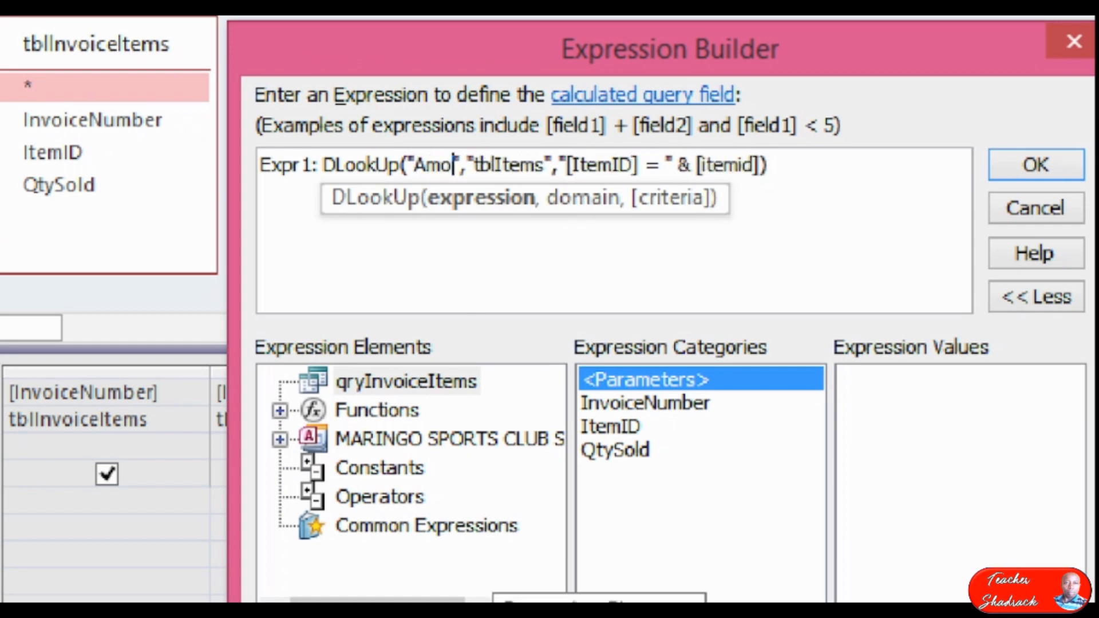
pyautogui.write('t')
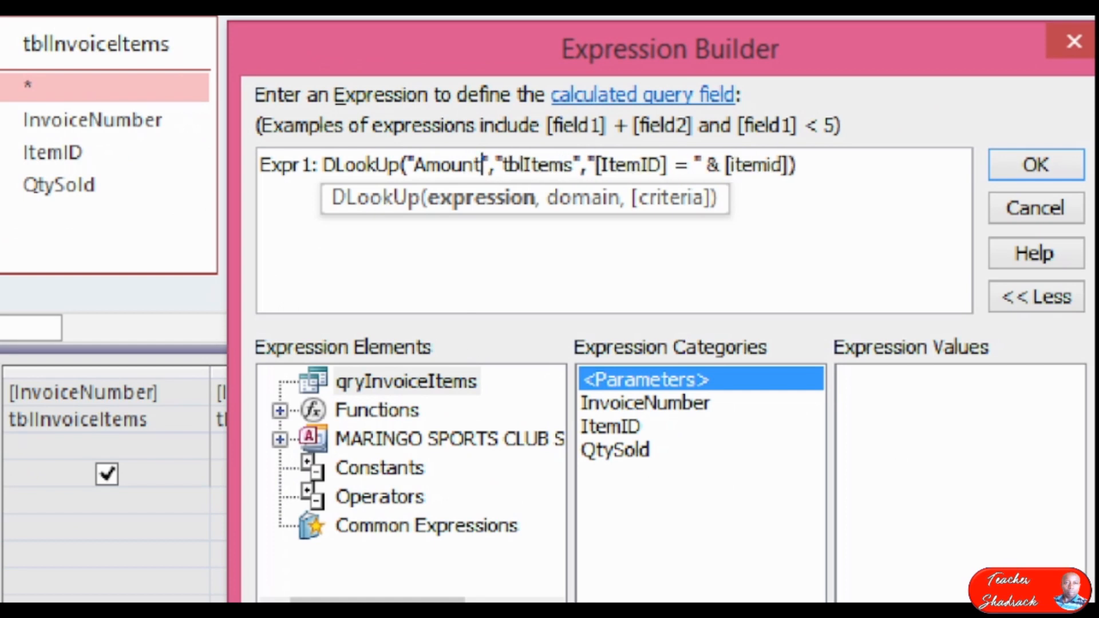
pyautogui.write('PerI')
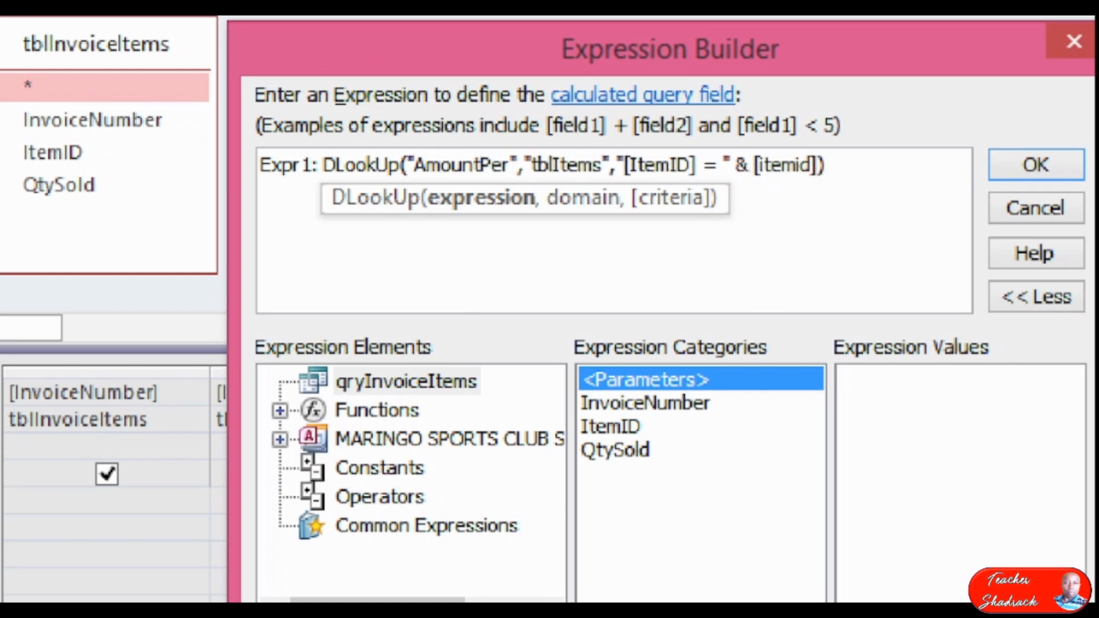
pyautogui.write('te')
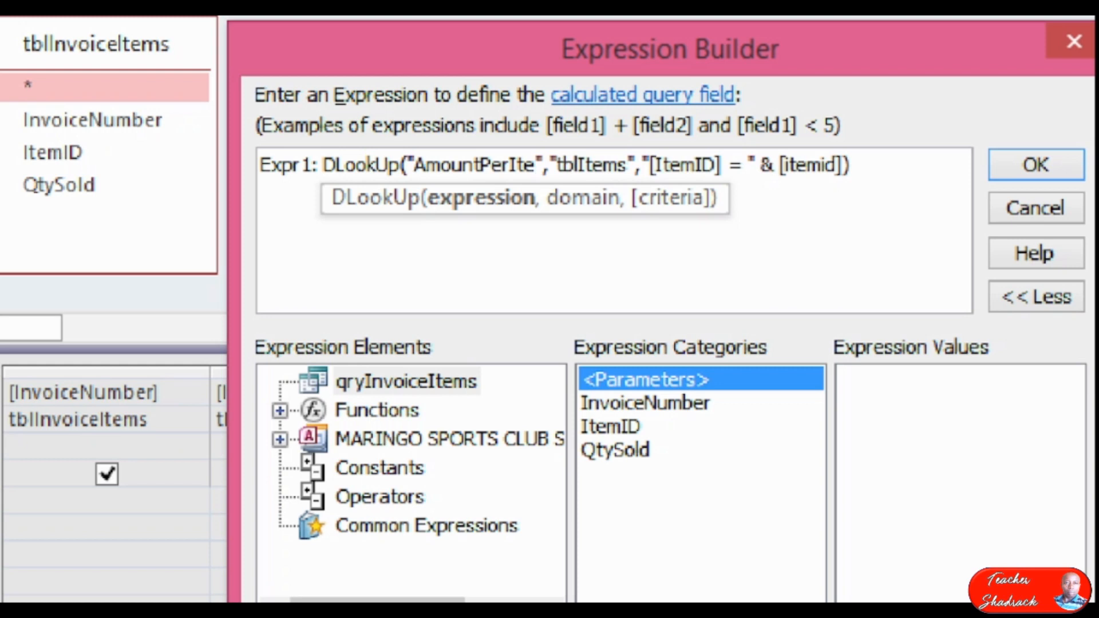
pyautogui.write('m')
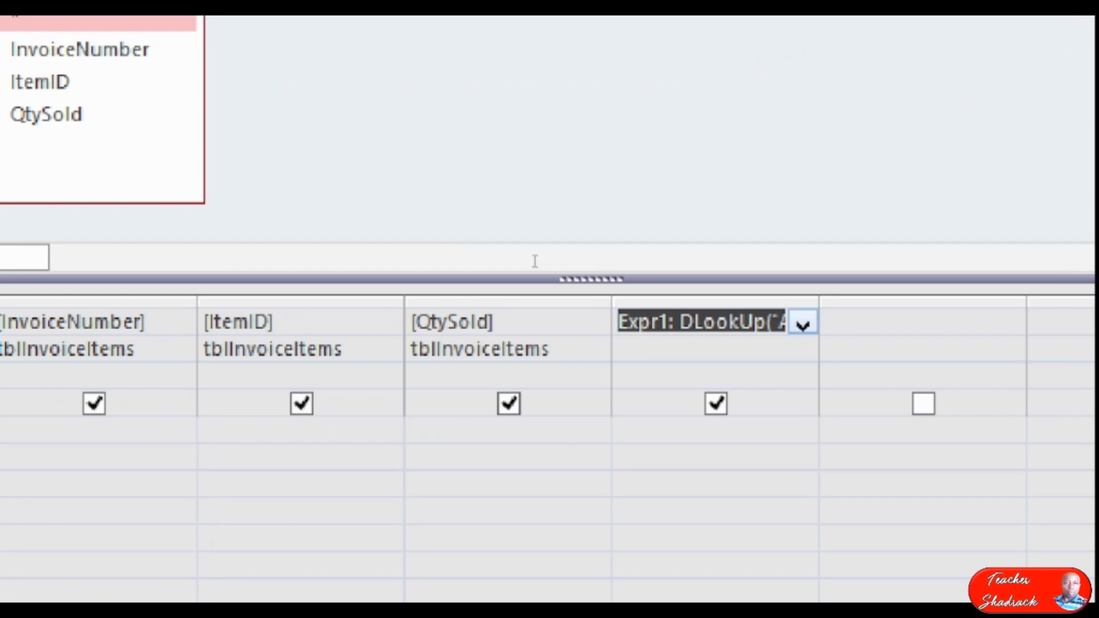
# - Rename the calculated DLookUp field in qryInvoiceItems as TotalAmt
pyautogui.press('Home')
pyautogui.hotkey('shift', 'Right')
pyautogui.hotkey('shift', 'Right')
pyautogui.hotkey('shift', 'Right')
pyautogui.hotkey('shift', 'Right')
pyautogui.hotkey('shift', 'Right')
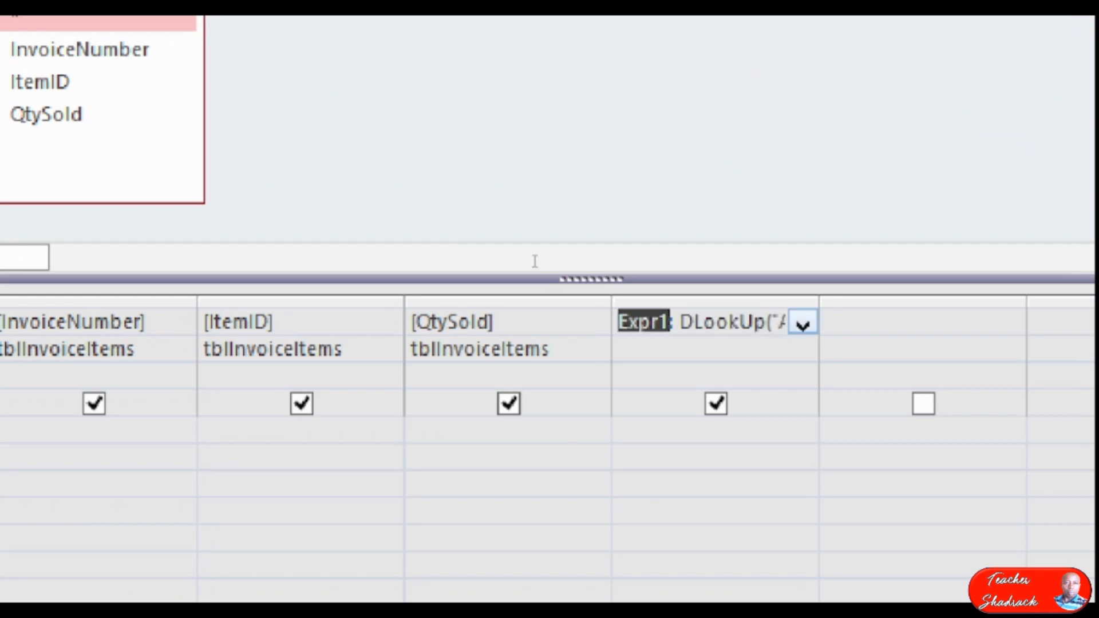
pyautogui.write('T')
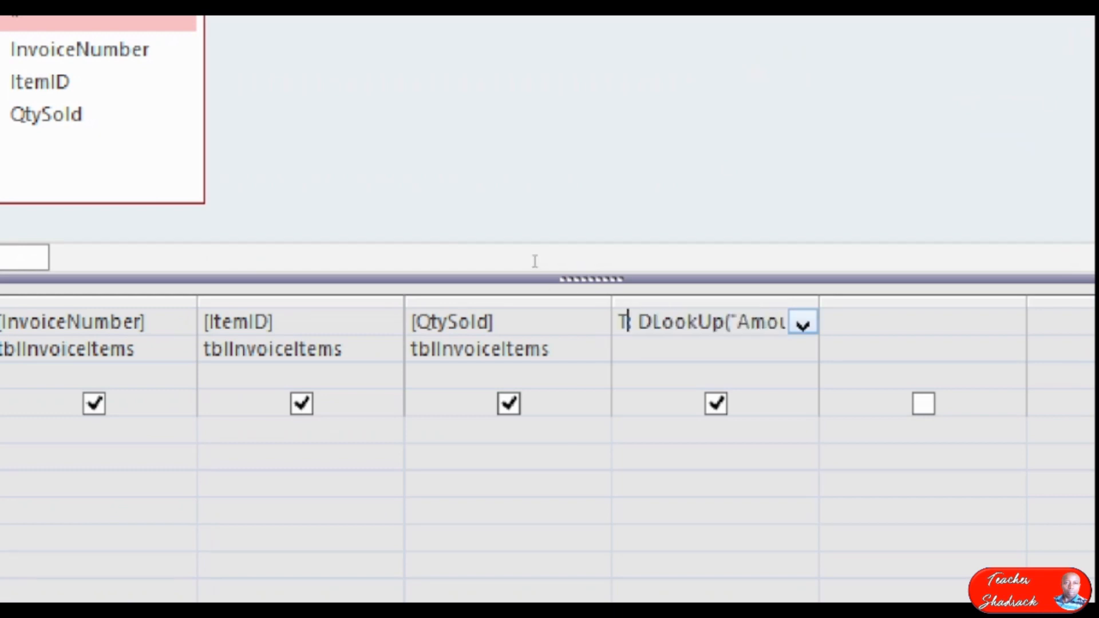
pyautogui.write('otalAm')
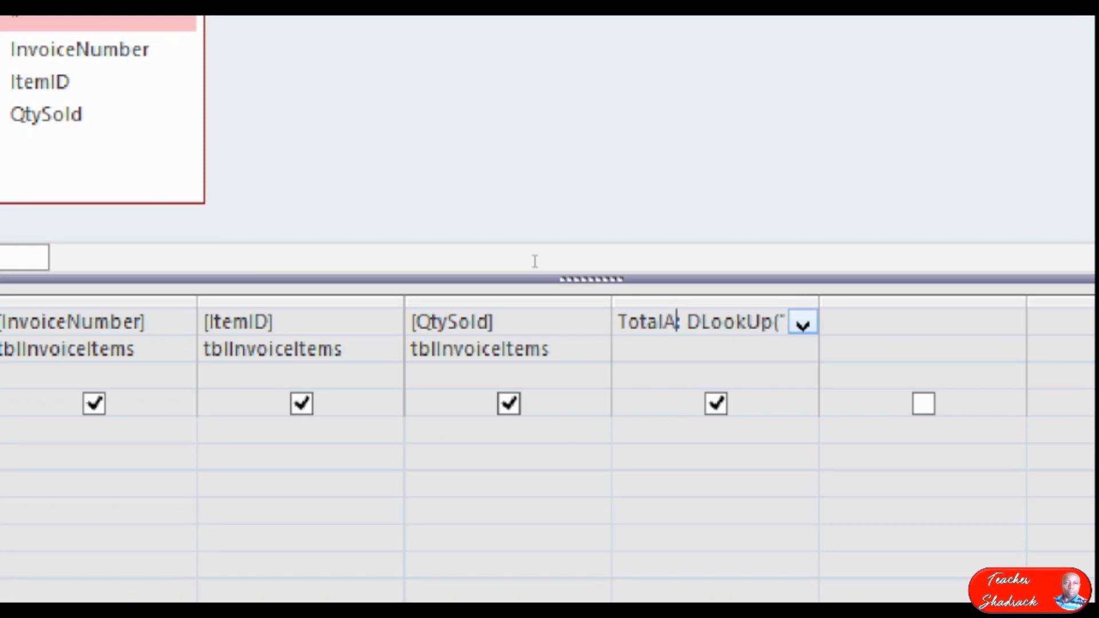
pyautogui.write('t')
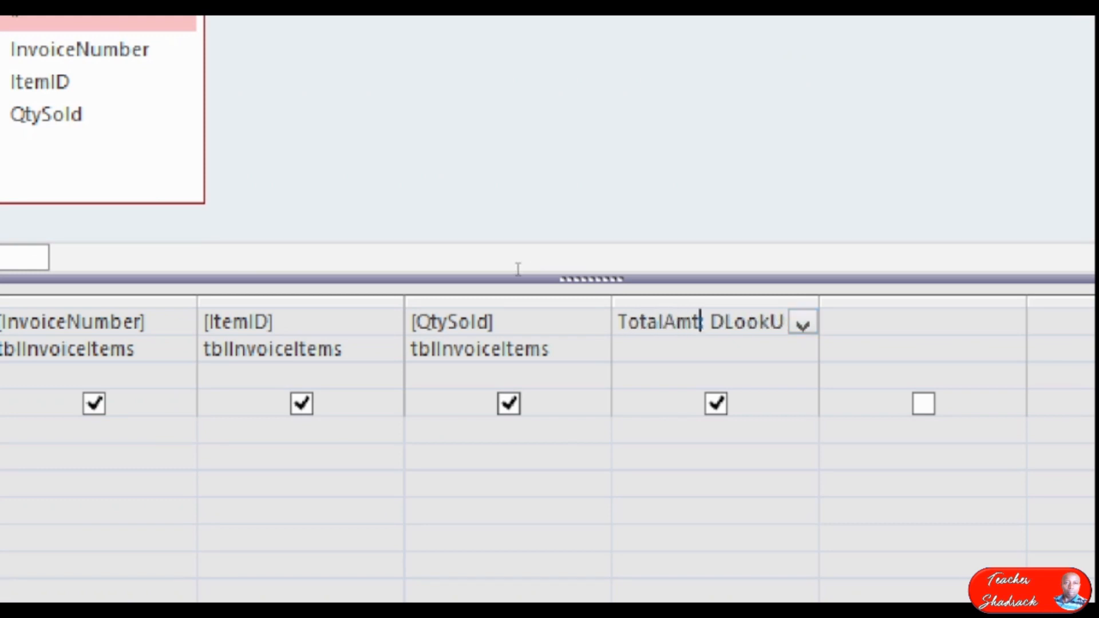
pyautogui.press('Down')
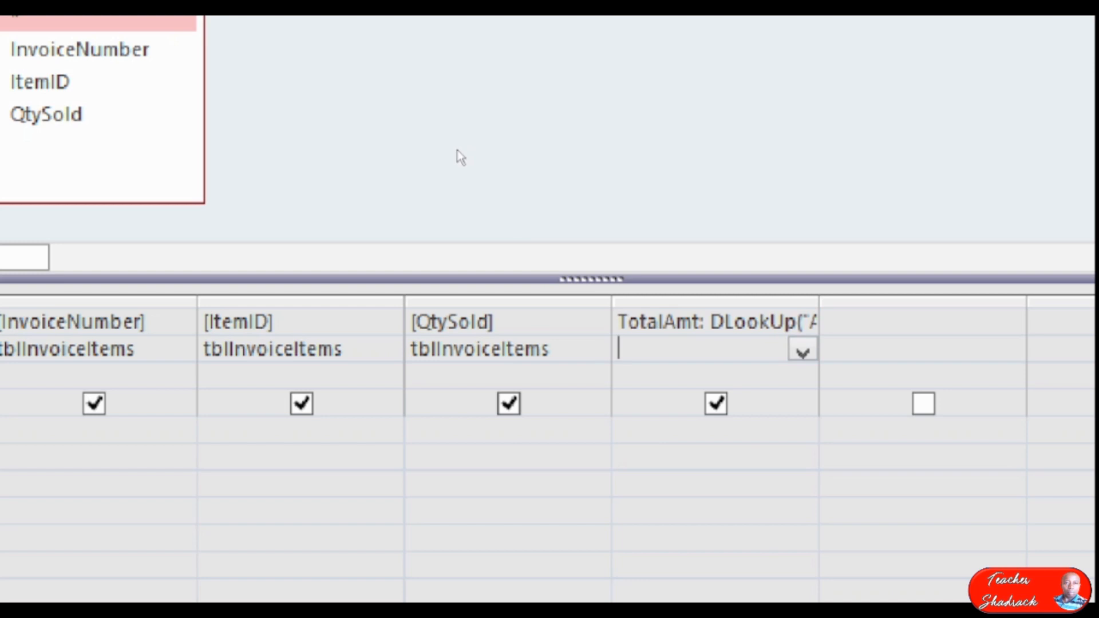
# - Show qryInvoiceItems in Datasheet view and compare its TotalAmt values with the AmountPerItem values in tblItems
pyautogui.rightClick(458, 150)
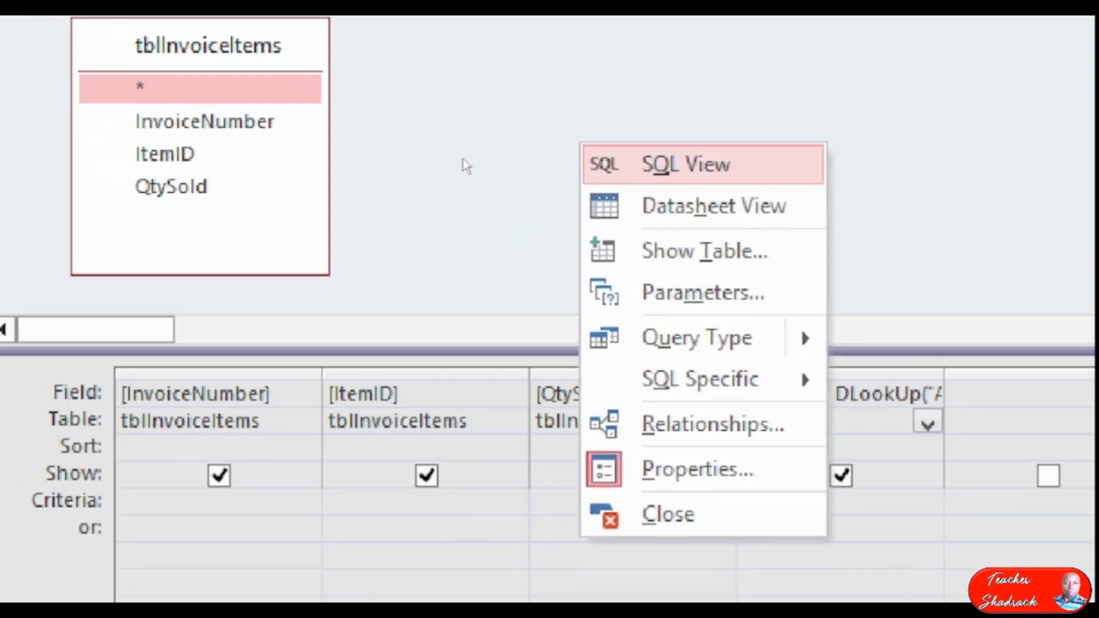
pyautogui.press('Return')
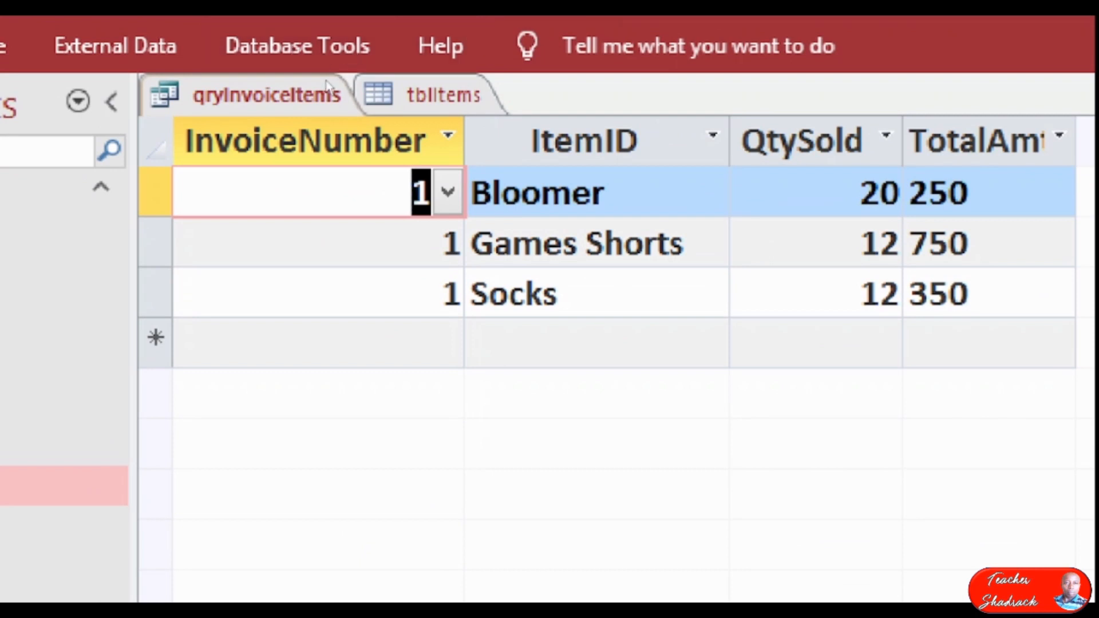
pyautogui.click(435, 94)
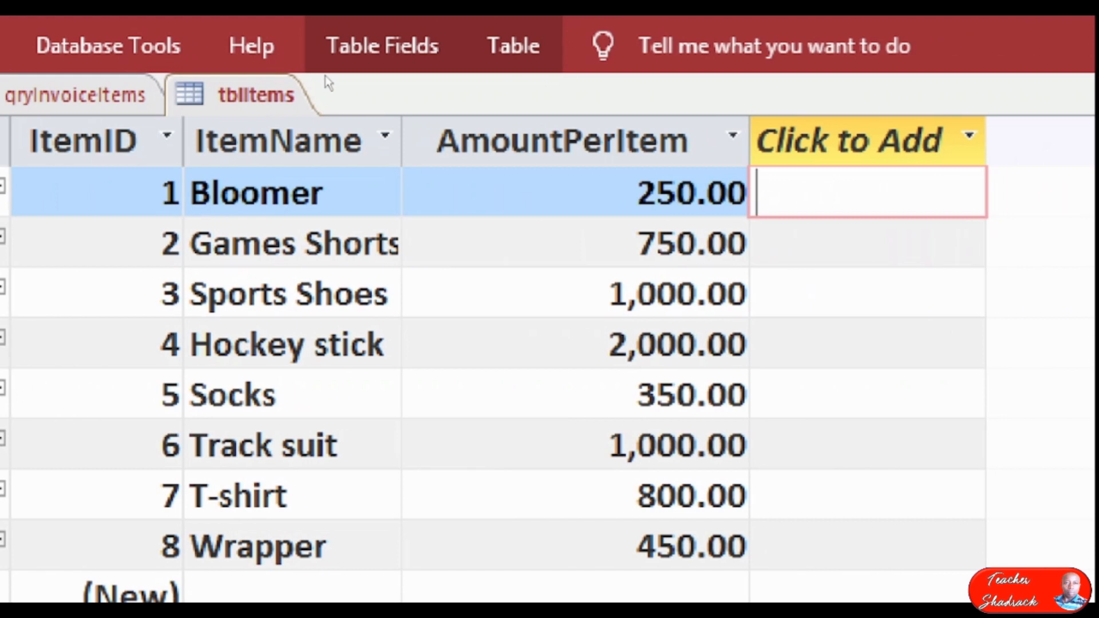
pyautogui.click(86, 94)
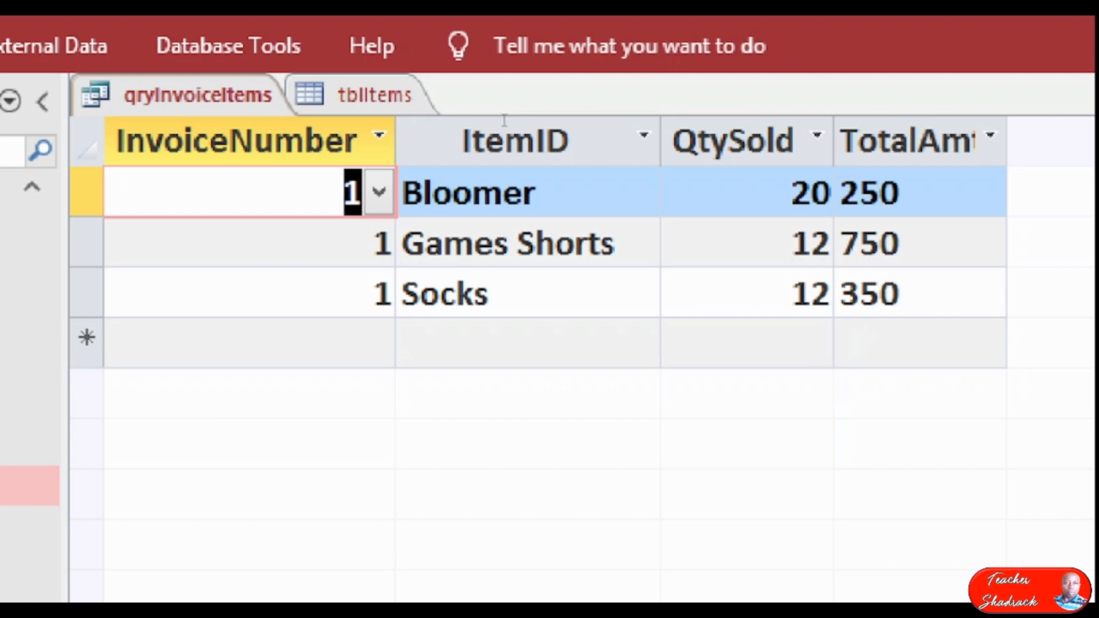
# - Return qryInvoiceItems to Design view
pyautogui.rightClick(328, 80)
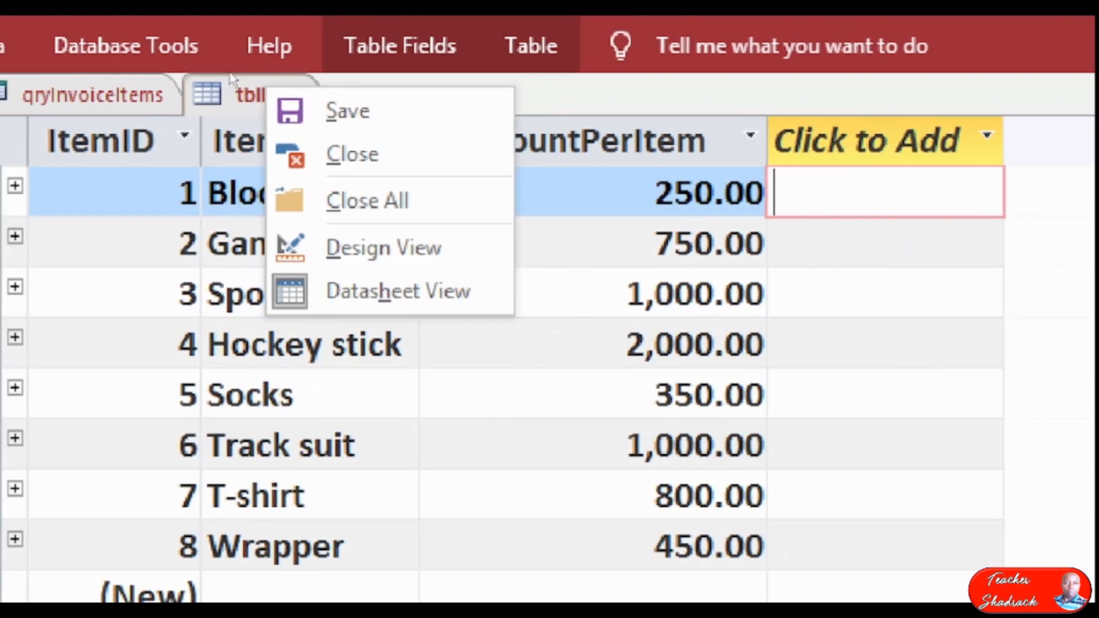
pyautogui.rightClick(51, 86)
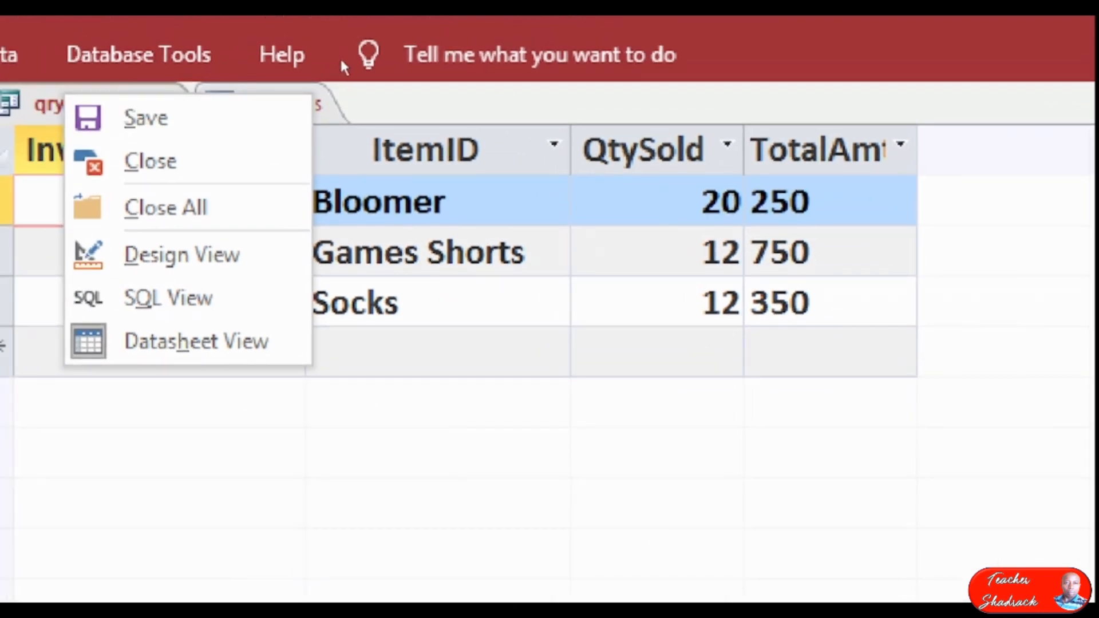
pyautogui.click(258, 87)
pyautogui.hotkey('ctrl', 'F6')
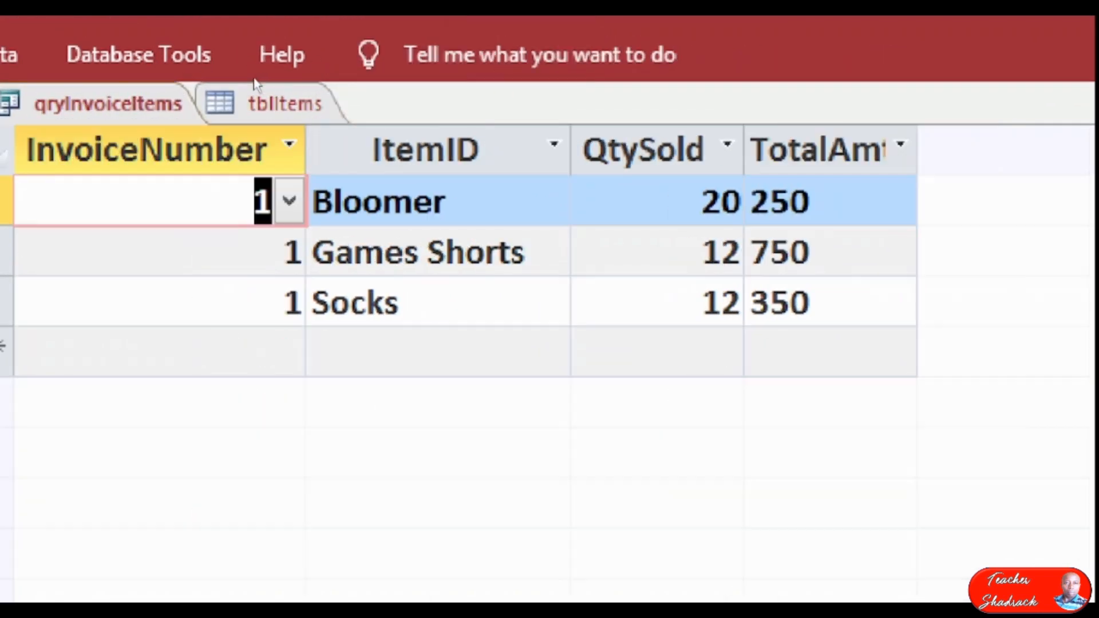
pyautogui.rightClick(257, 84)
pyautogui.press('Down')
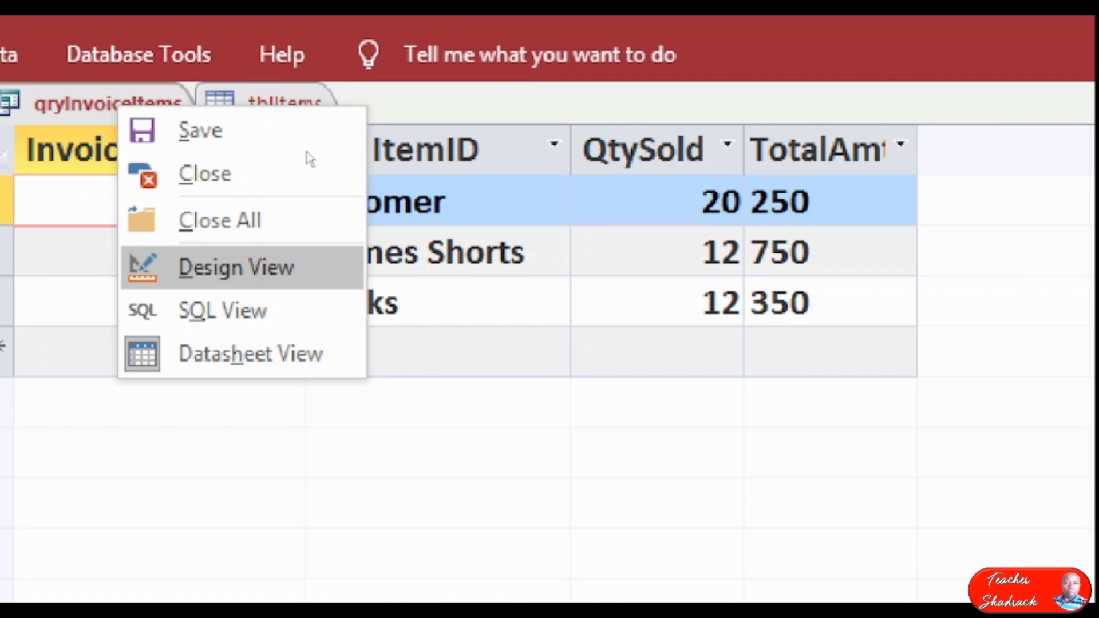
pyautogui.press('Return')
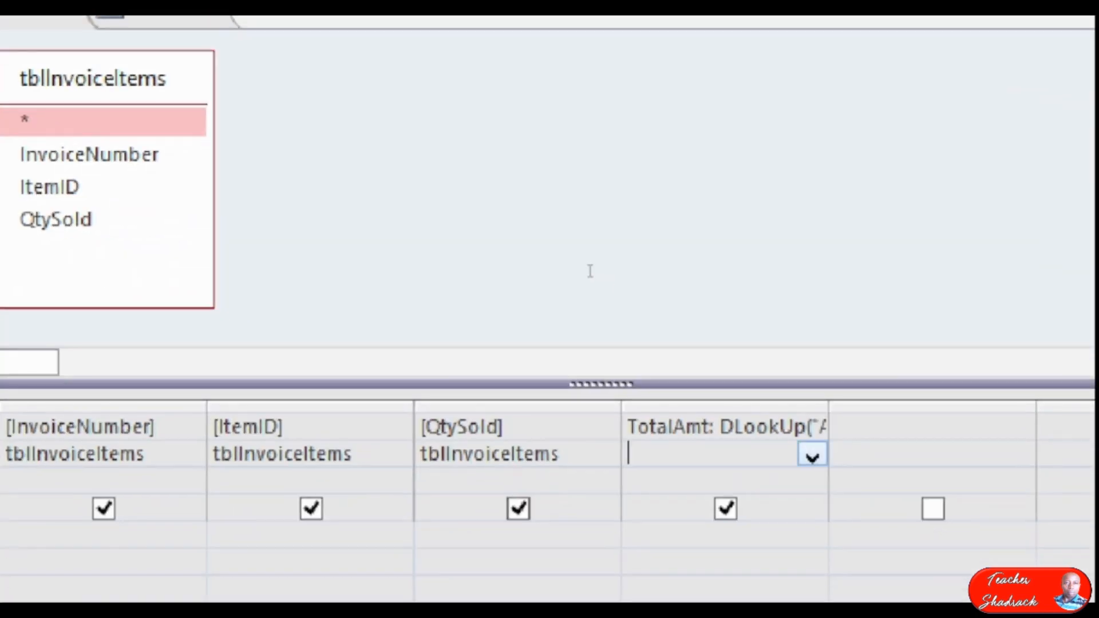
# - Extend the TotalAmt expression in the Expression Builder so the DLookUp result is multiplied by [QtySold]
pyautogui.press('Up')
pyautogui.hotkey('shift', 'F10')
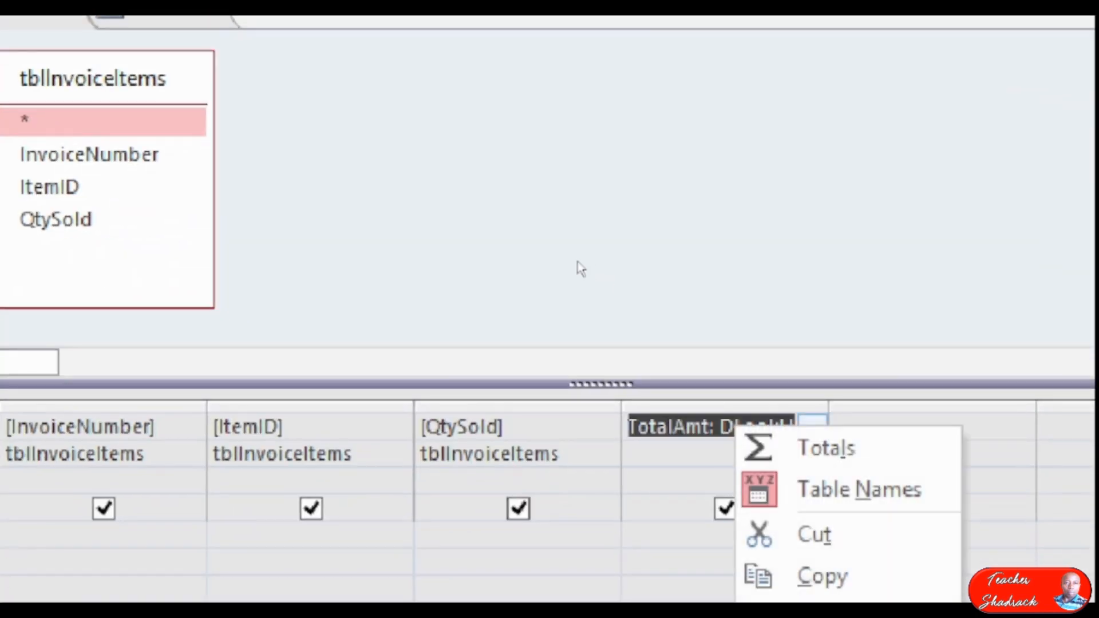
pyautogui.press('Down')
pyautogui.press('Down')
pyautogui.press('Down')
pyautogui.press('Down')
pyautogui.press('Down')
pyautogui.press('Up')
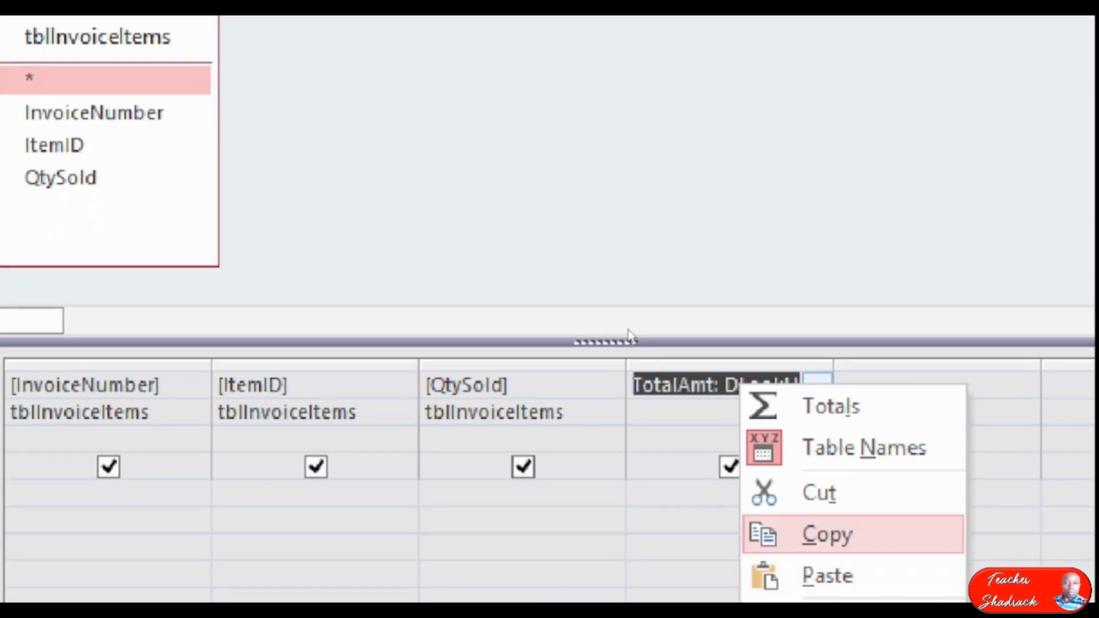
pyautogui.press('Down')
pyautogui.press('Down')
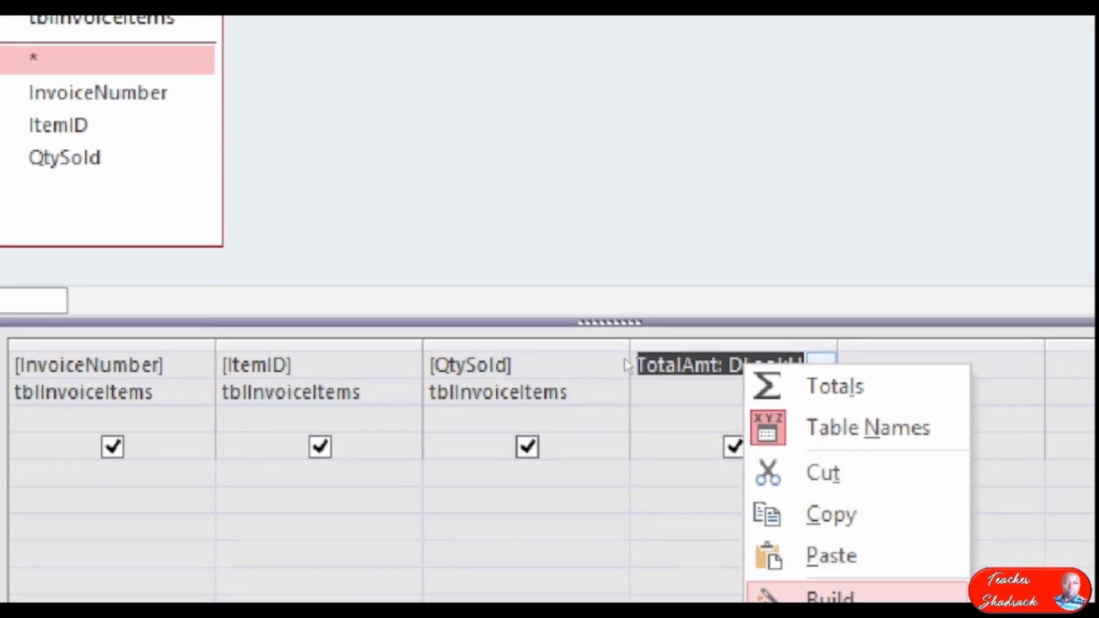
pyautogui.press('Return')
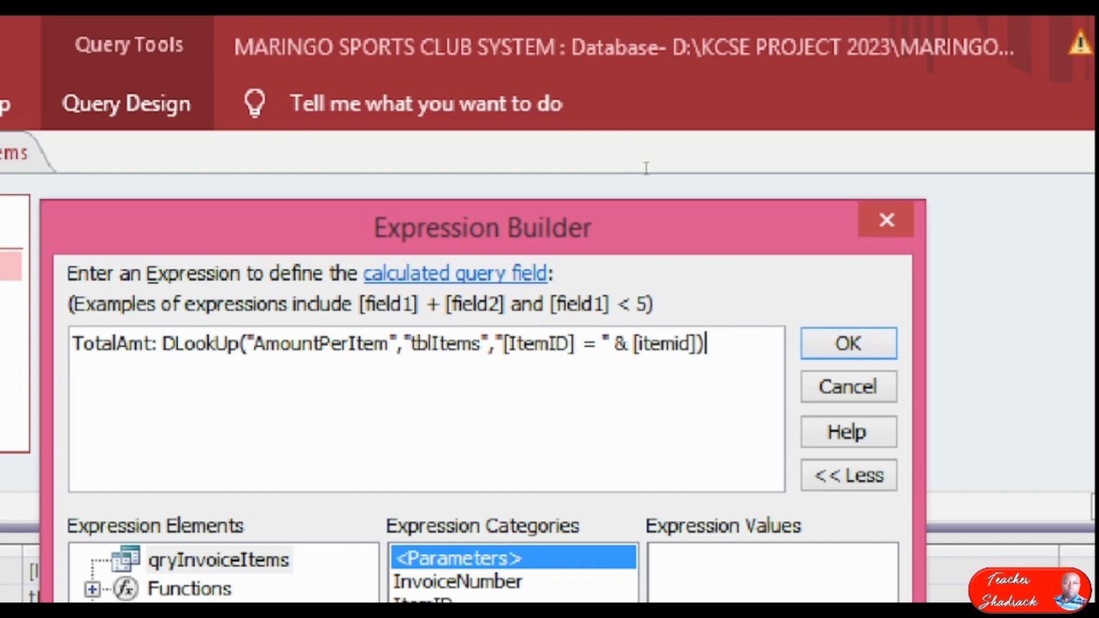
pyautogui.write('*')
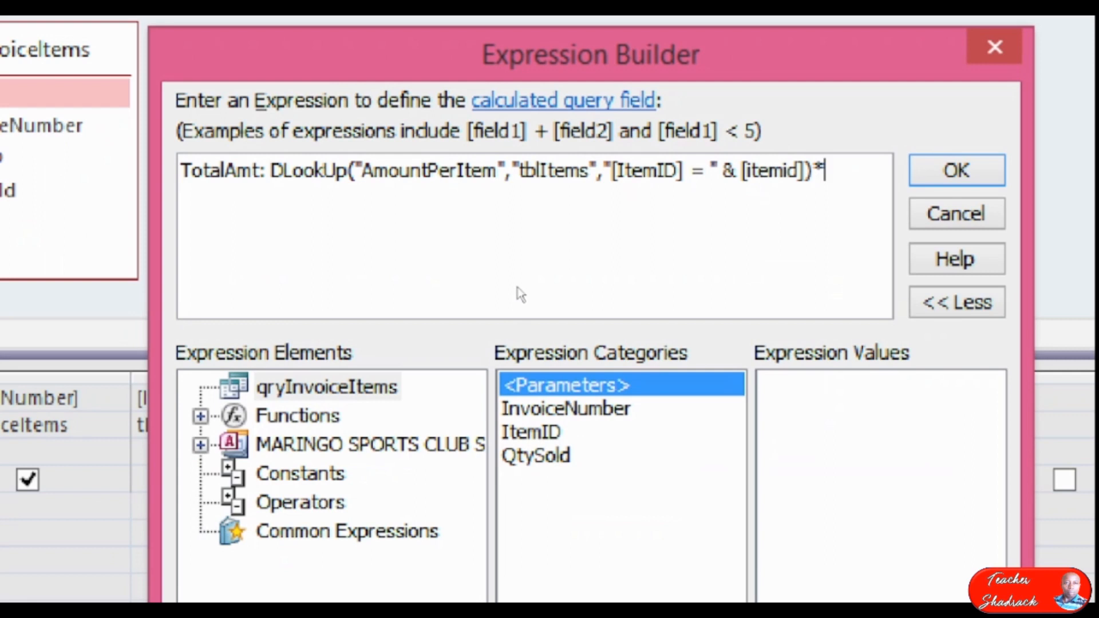
pyautogui.doubleClick(536, 456)
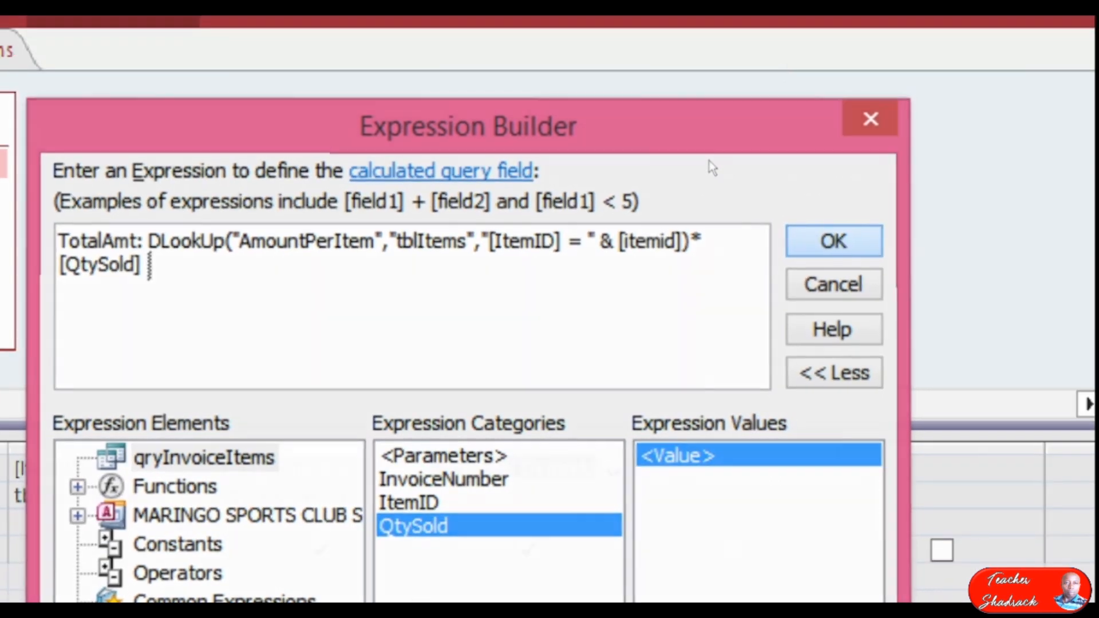
pyautogui.press('Return')
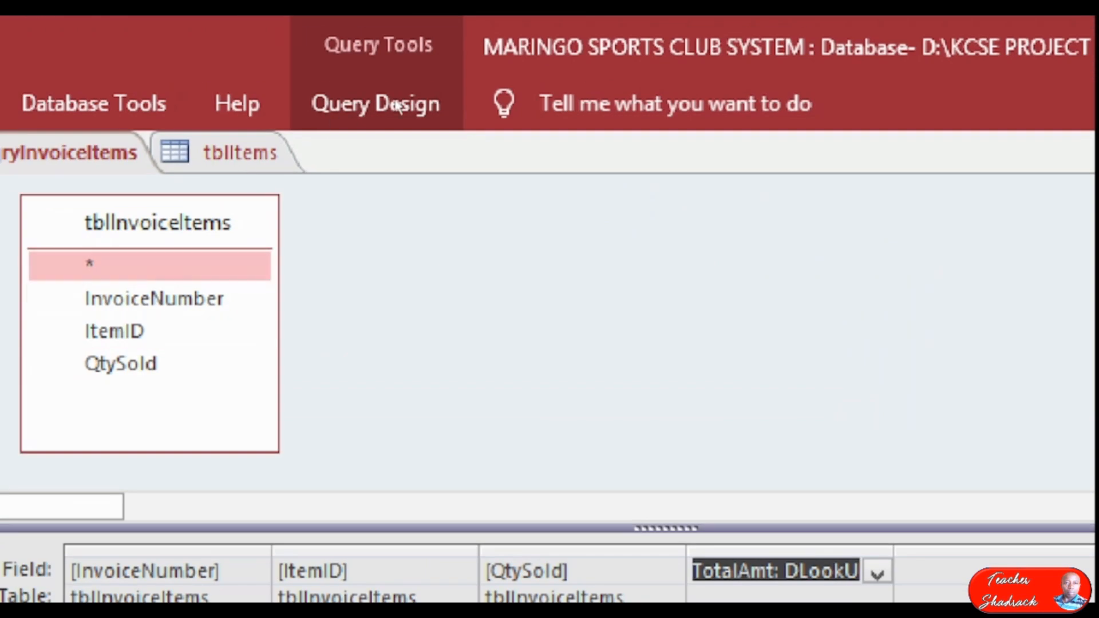
# - Show the qryInvoiceItems results in Datasheet view and close the query, saving its design changes
pyautogui.rightClick(389, 207)
pyautogui.click(492, 269)
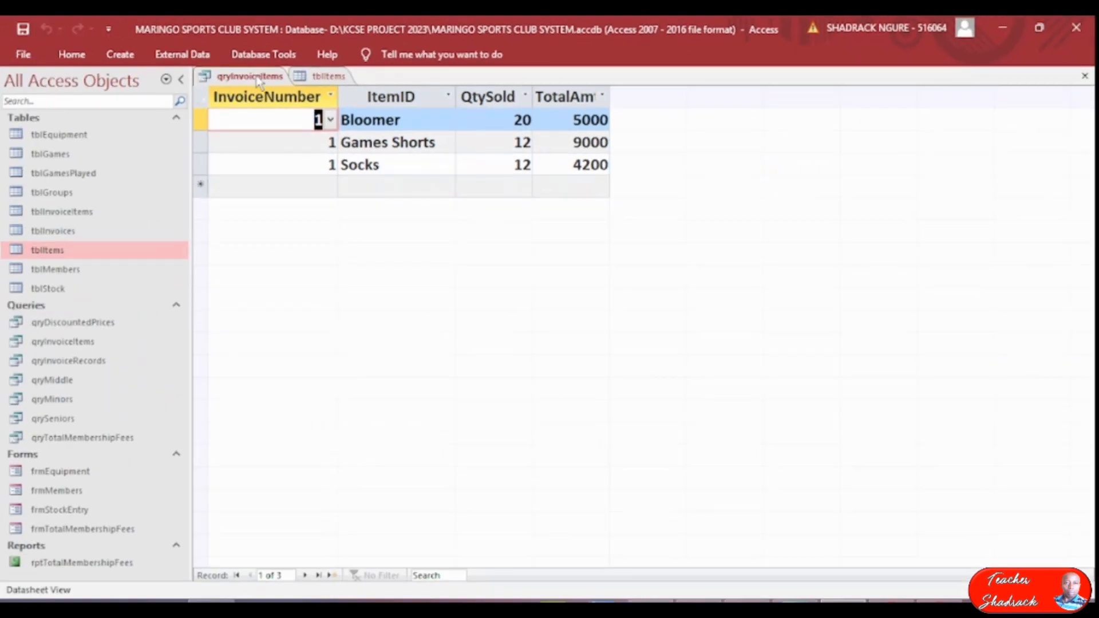
pyautogui.click(1085, 78)
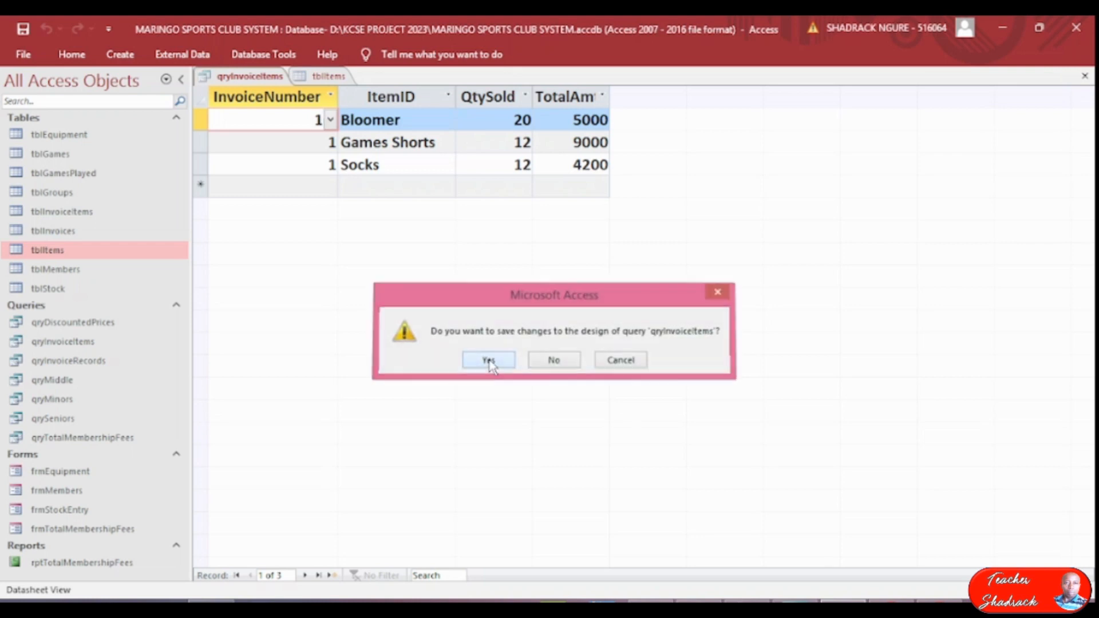
pyautogui.click(489, 361)
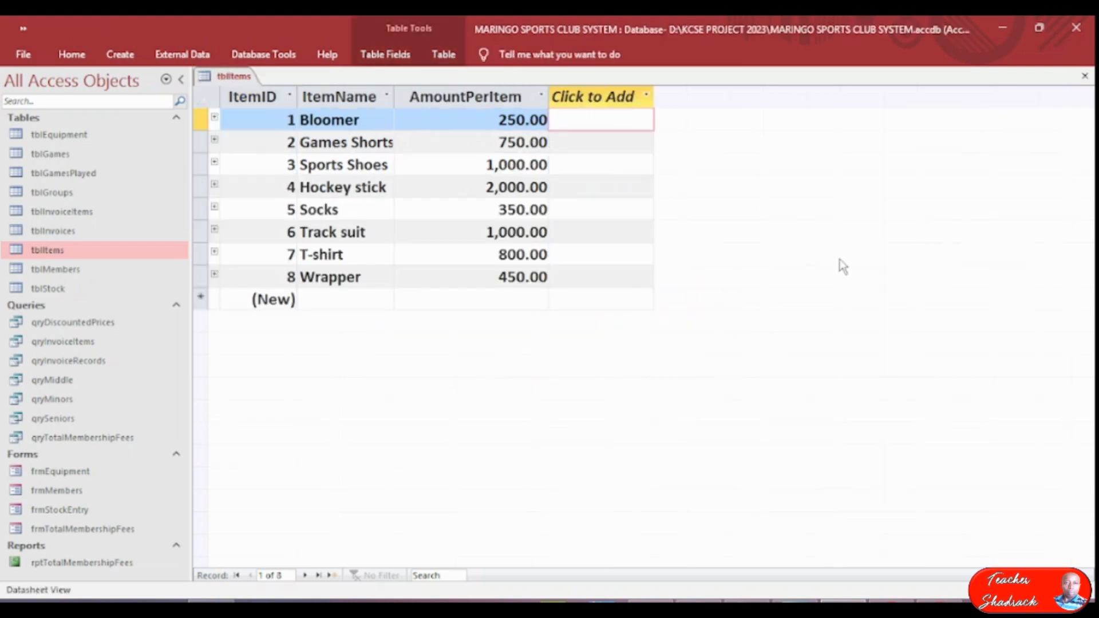
# - Close the tblItems table, saving the changes to its layout
pyautogui.click(1082, 79)
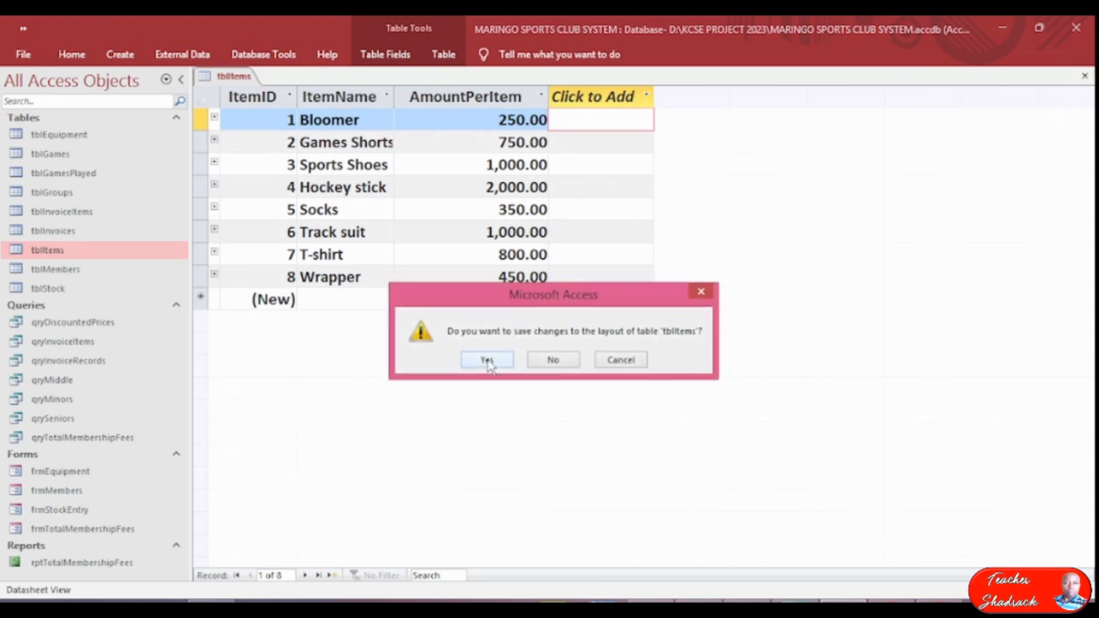
pyautogui.click(488, 361)
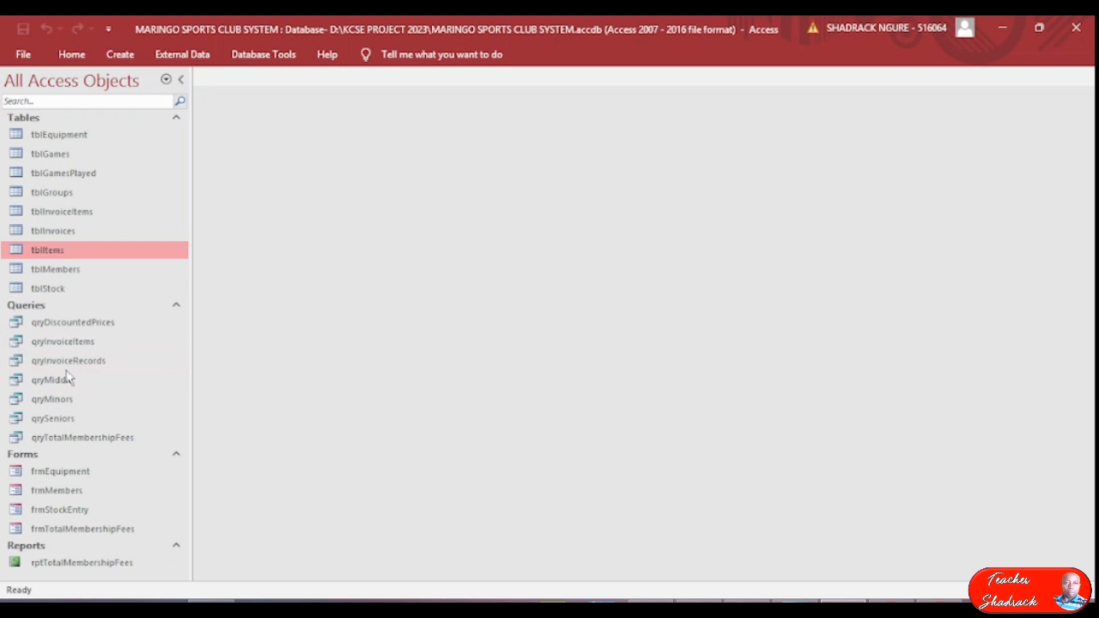
# - Open the qryInvoiceItems query, review its invoice item records, and close it again
pyautogui.click(63, 348)
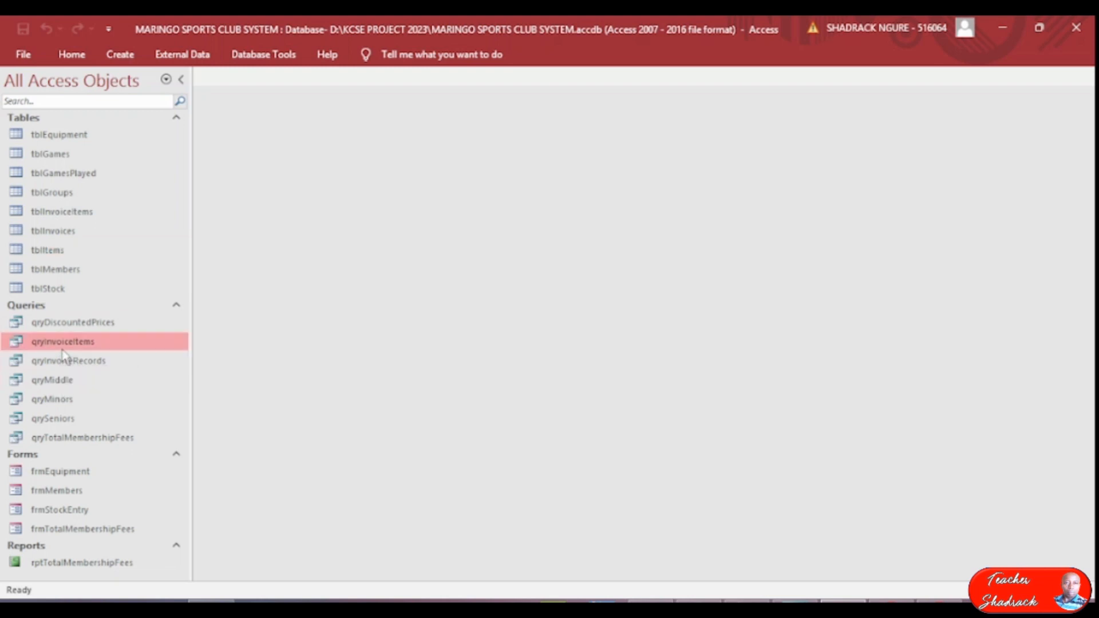
pyautogui.doubleClick(62, 348)
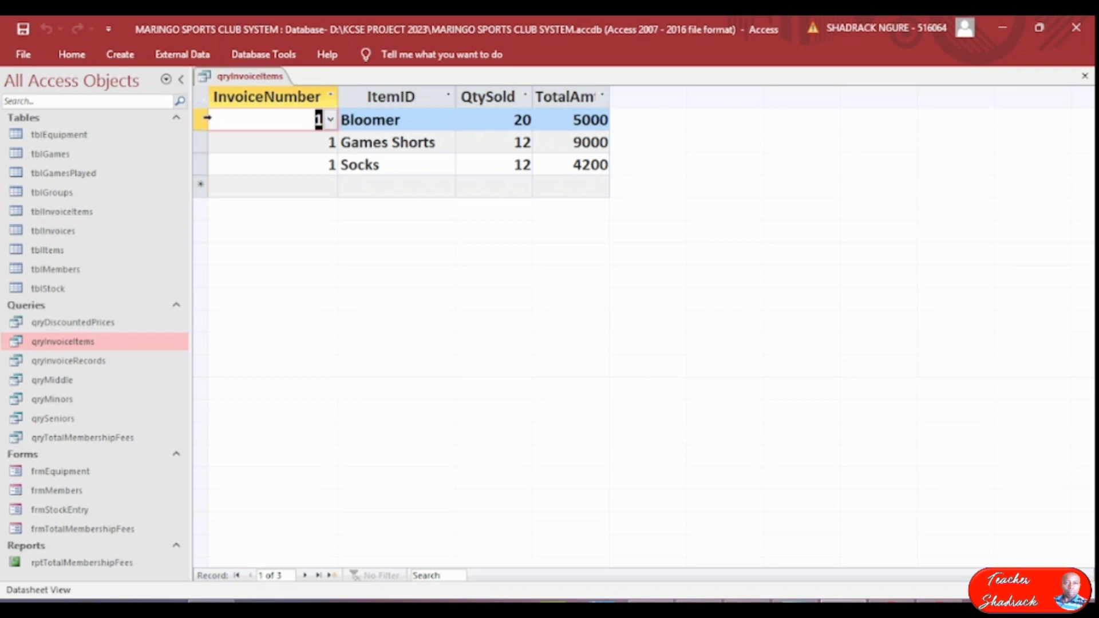
pyautogui.moveTo(204, 119); pyautogui.dragTo(206, 155)
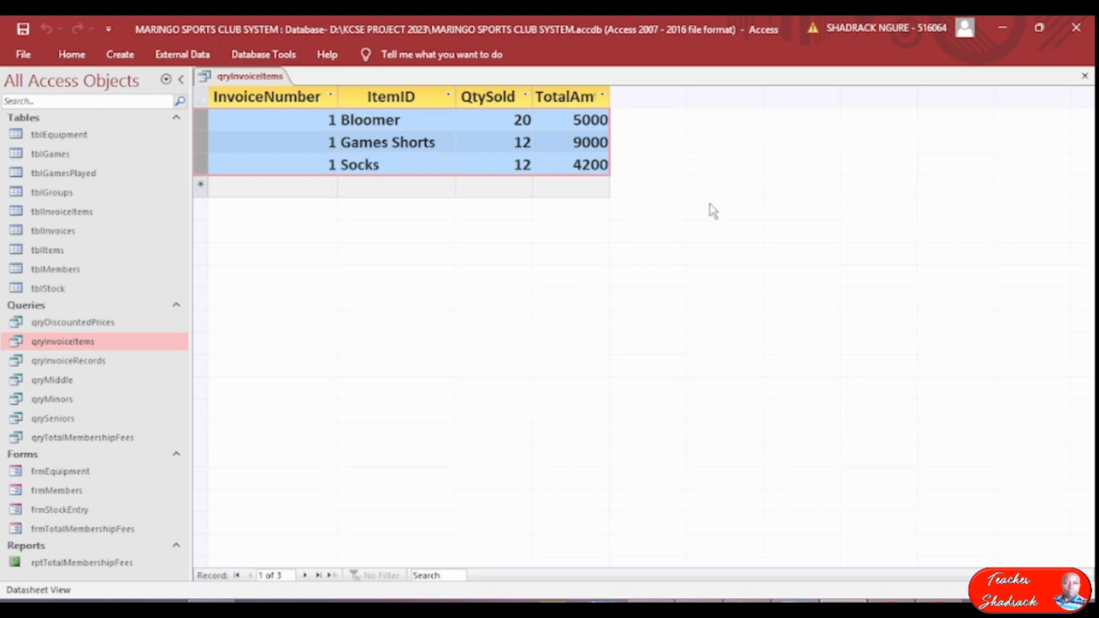
pyautogui.click(1086, 76)
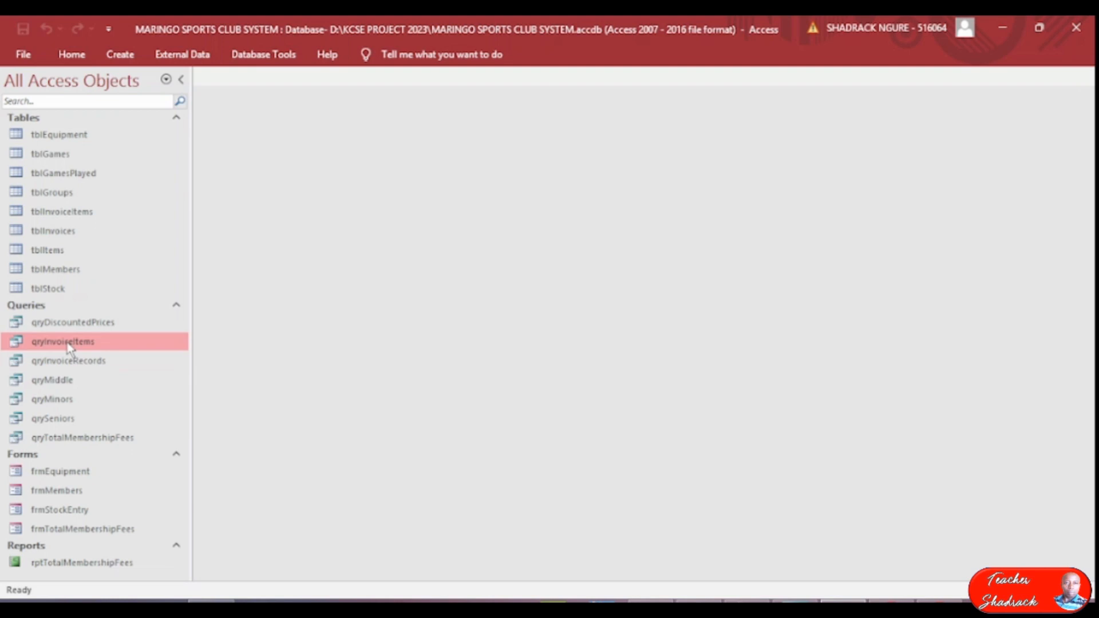
# - Start a Simple Query Wizard query based on qryInvoiceItems and include its InvoiceNumber and TotalAmt fields
pyautogui.click(128, 60)
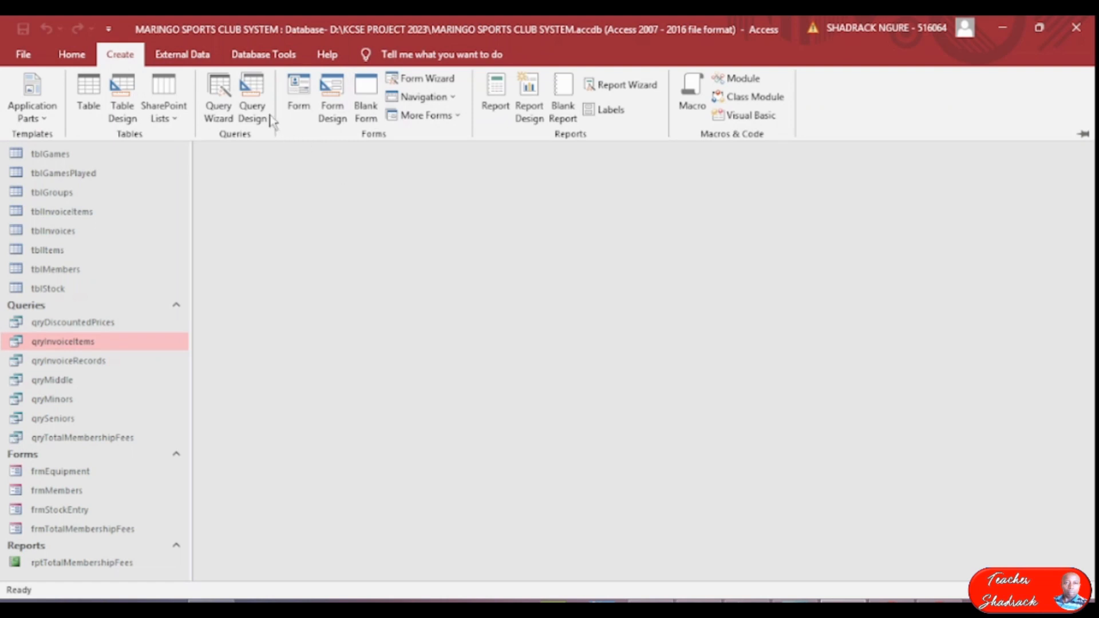
pyautogui.click(222, 95)
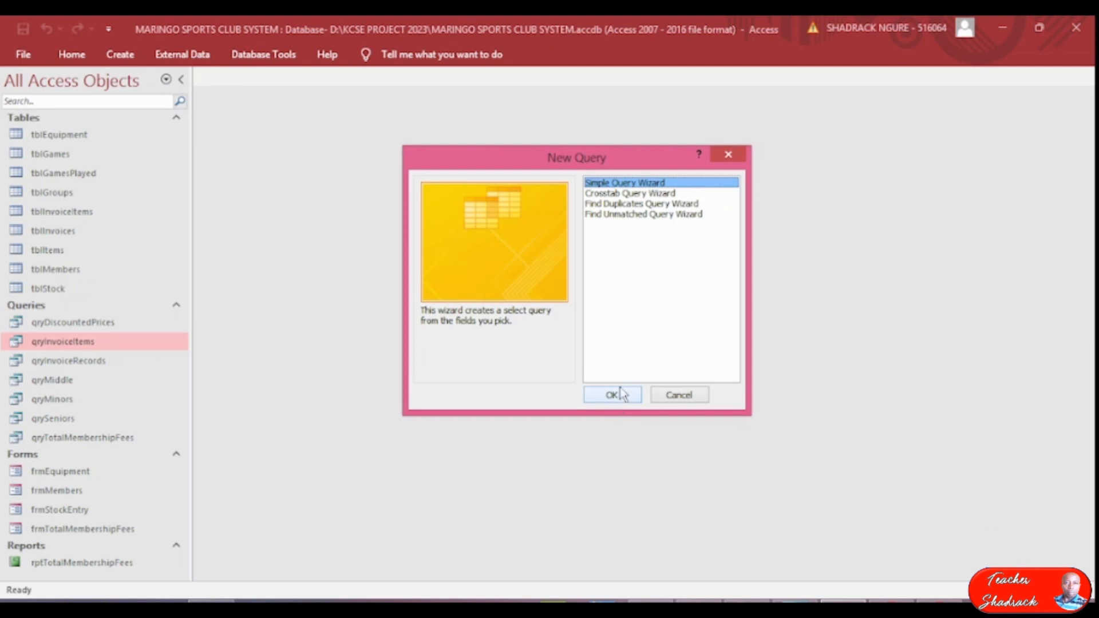
pyautogui.click(611, 395)
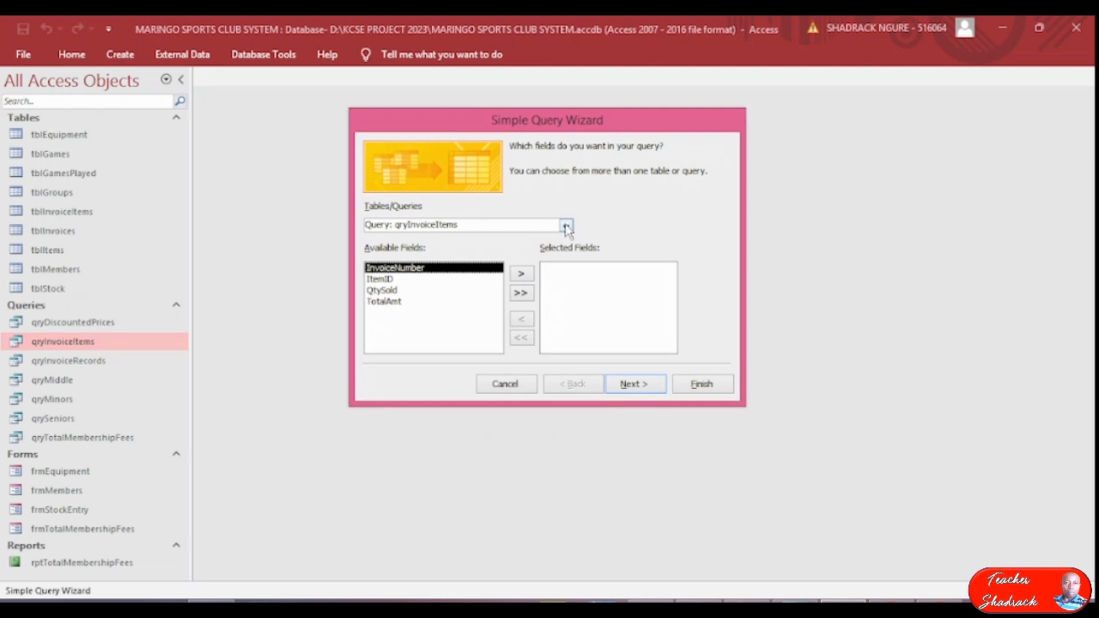
pyautogui.click(566, 227)
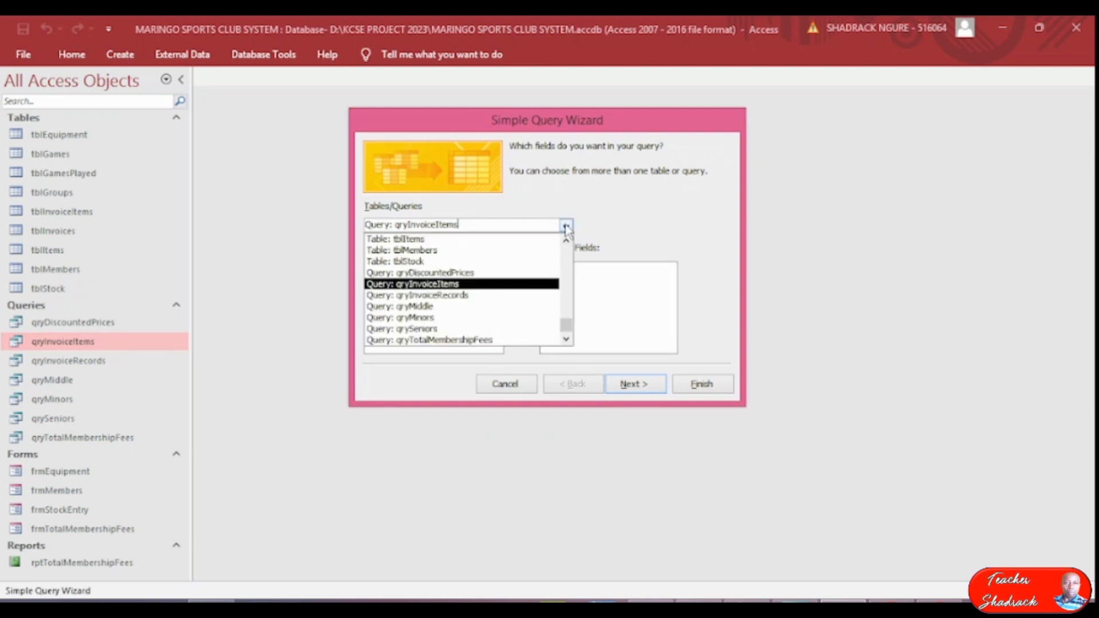
pyautogui.click(493, 285)
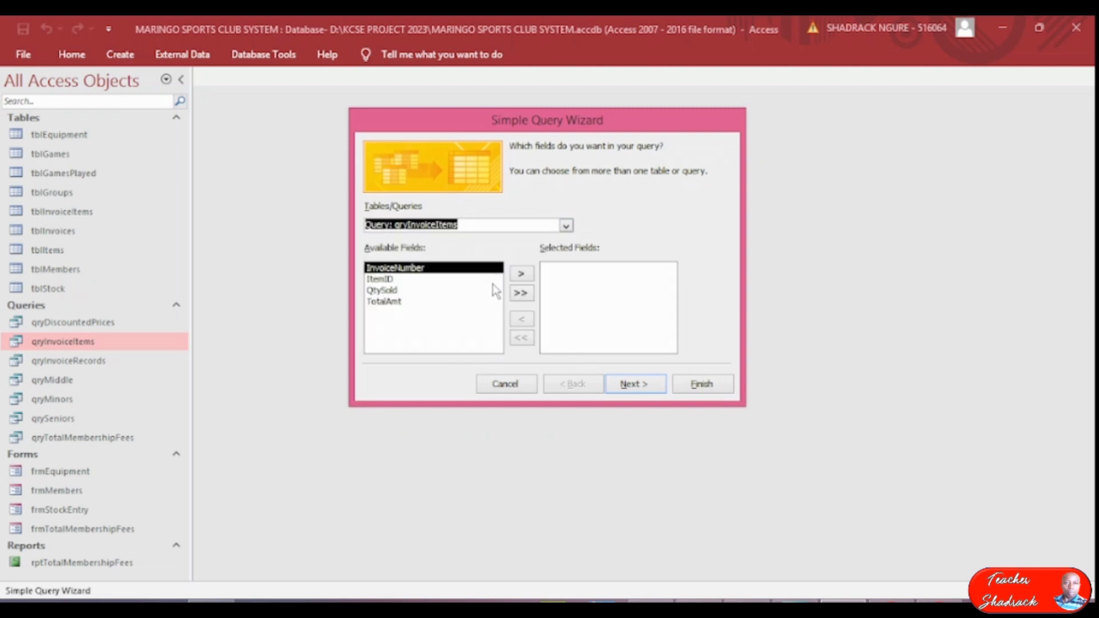
pyautogui.click(522, 276)
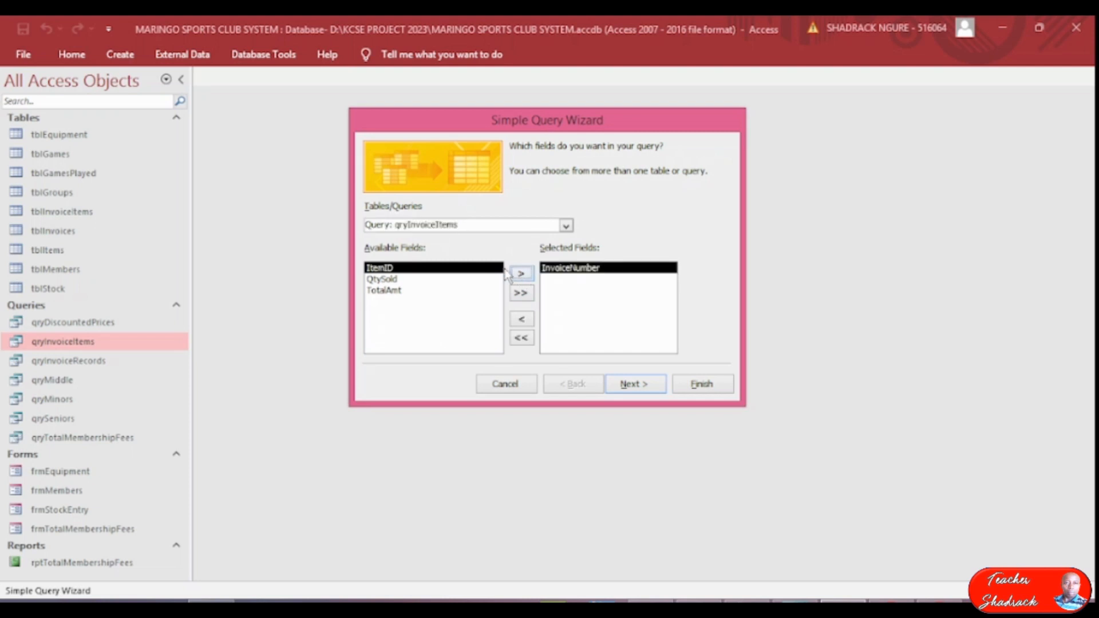
pyautogui.click(394, 292)
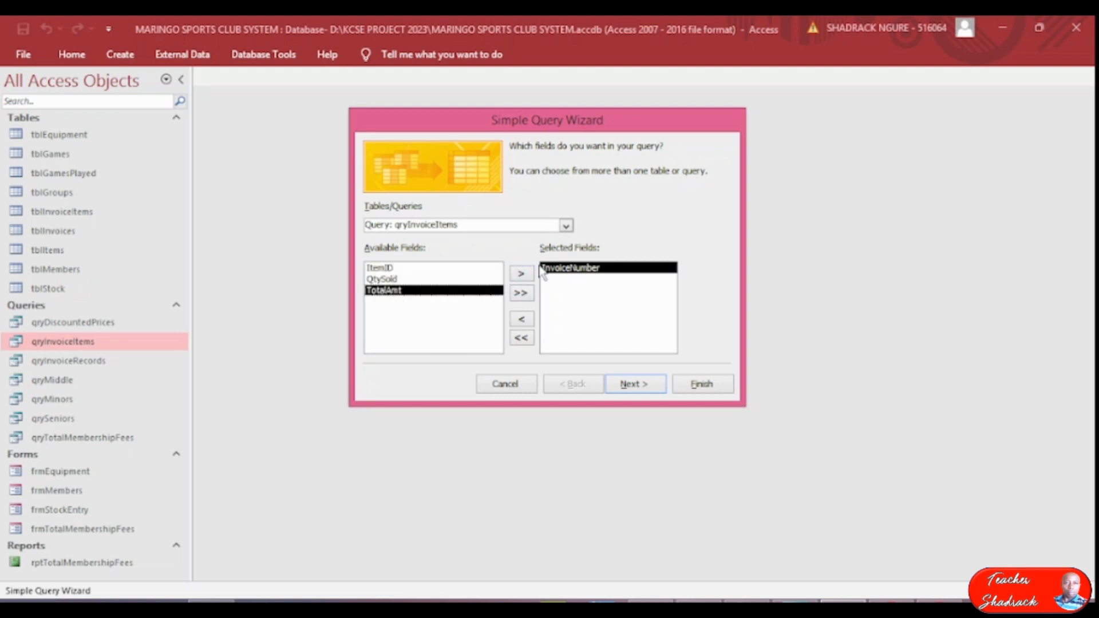
pyautogui.click(521, 275)
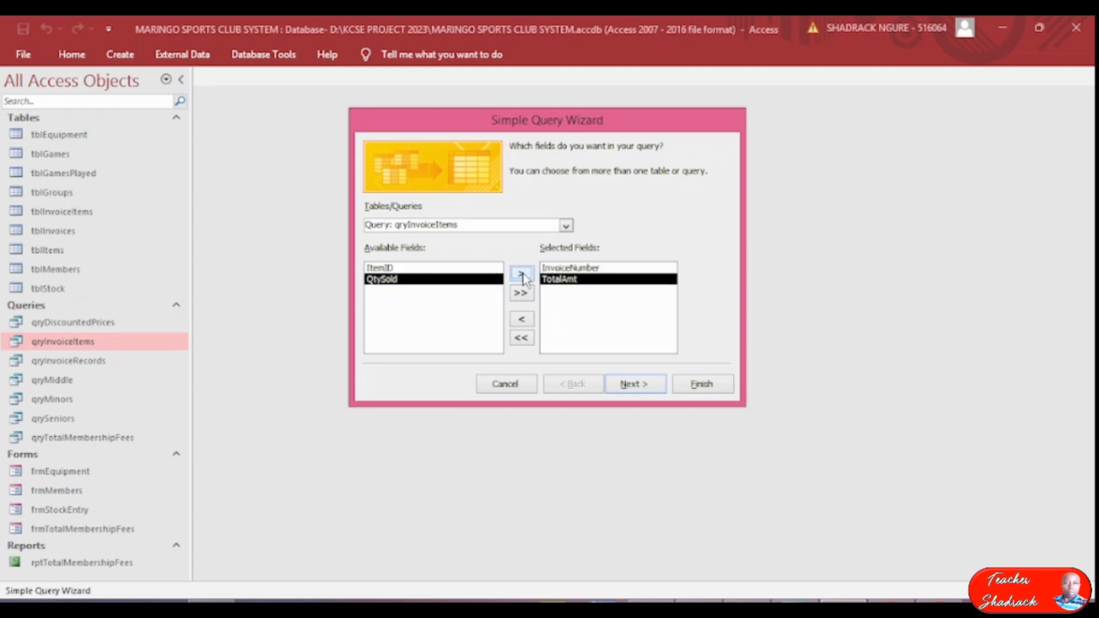
pyautogui.click(567, 281)
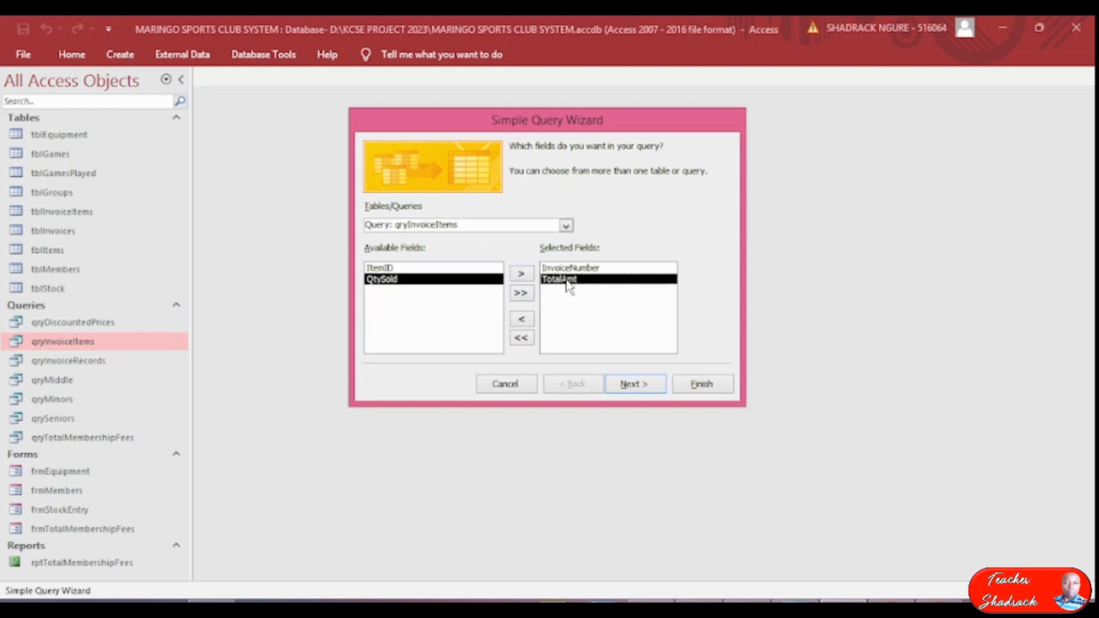
pyautogui.click(624, 387)
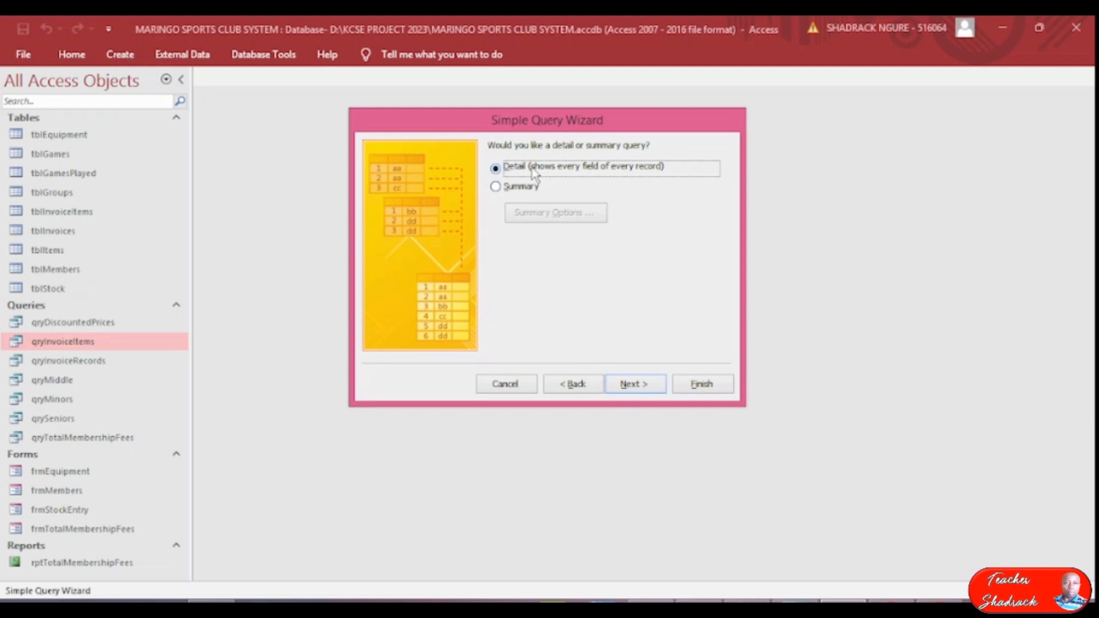
# - Make it a summary query that calculates the Sum of TotalAmt
pyautogui.click(496, 188)
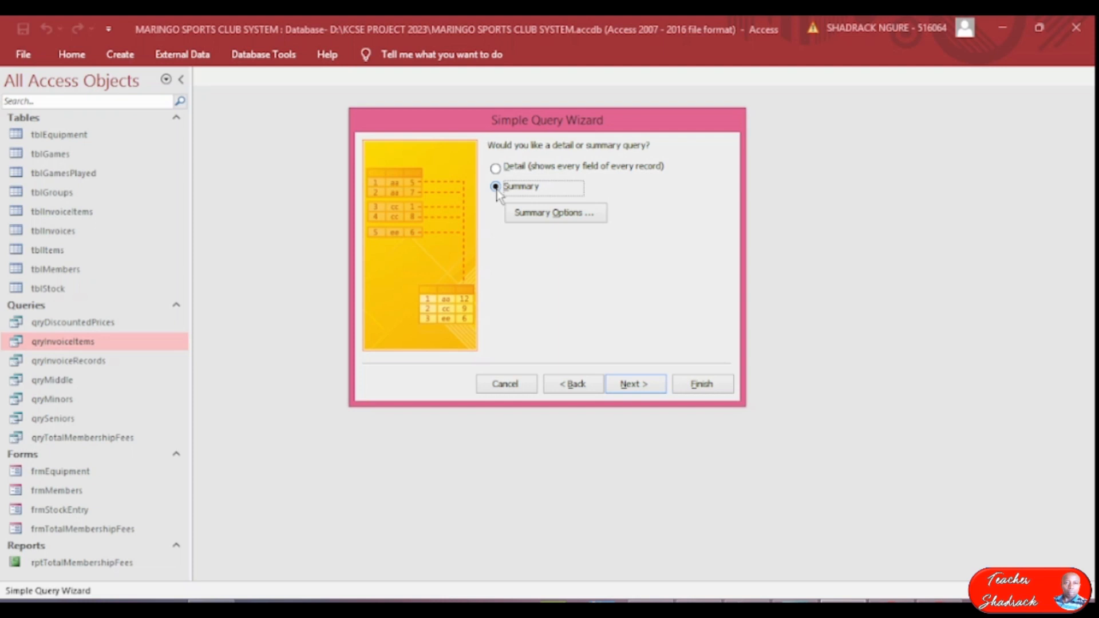
pyautogui.click(552, 215)
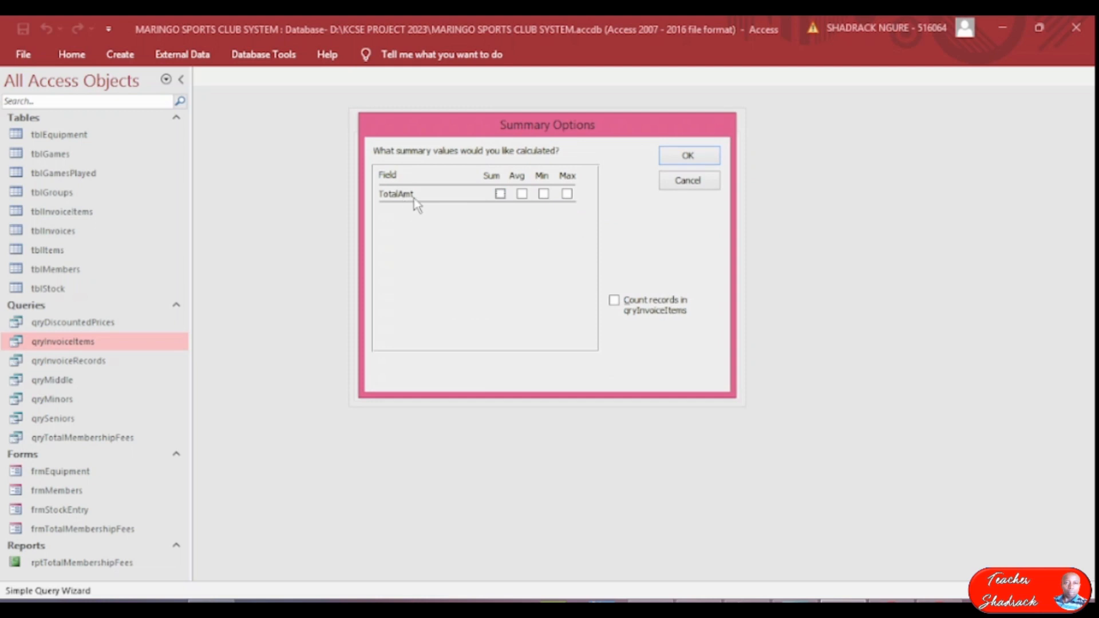
pyautogui.click(501, 194)
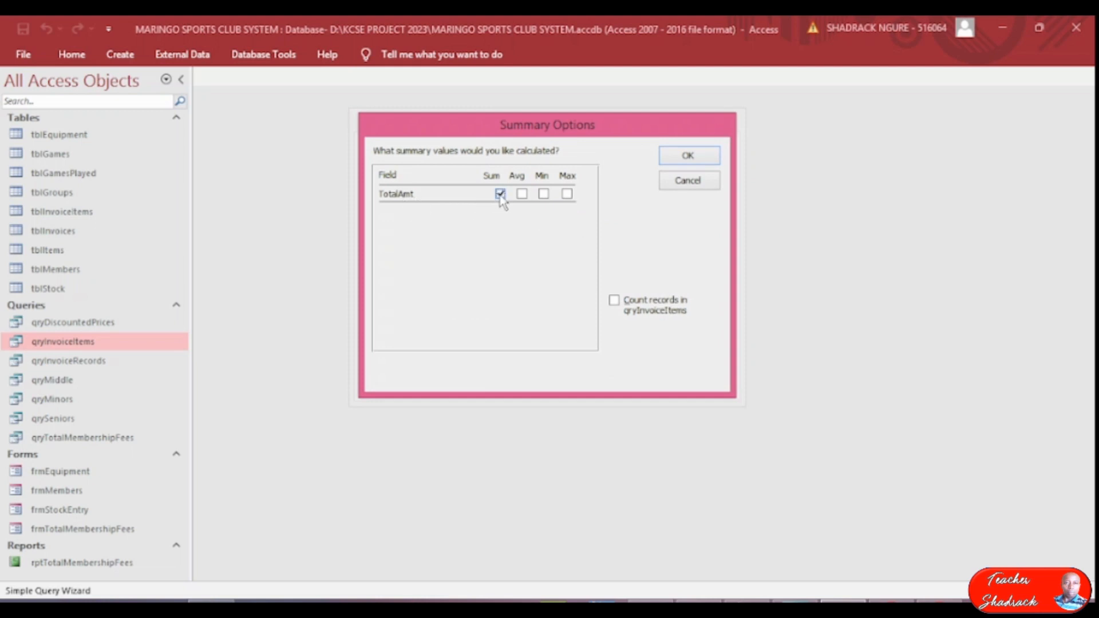
pyautogui.click(687, 157)
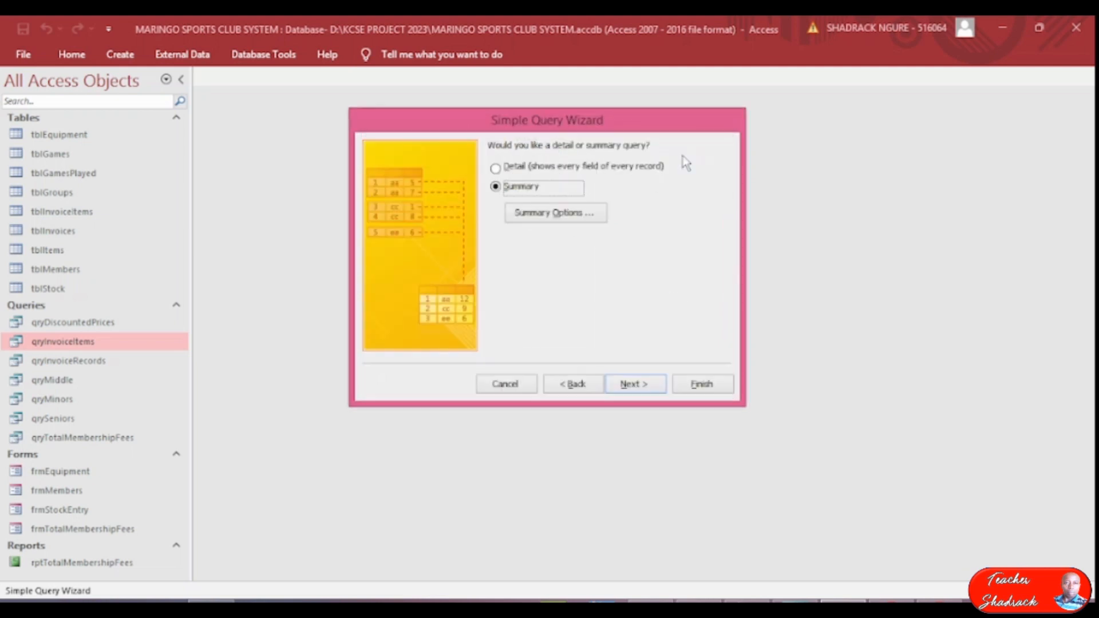
pyautogui.click(634, 385)
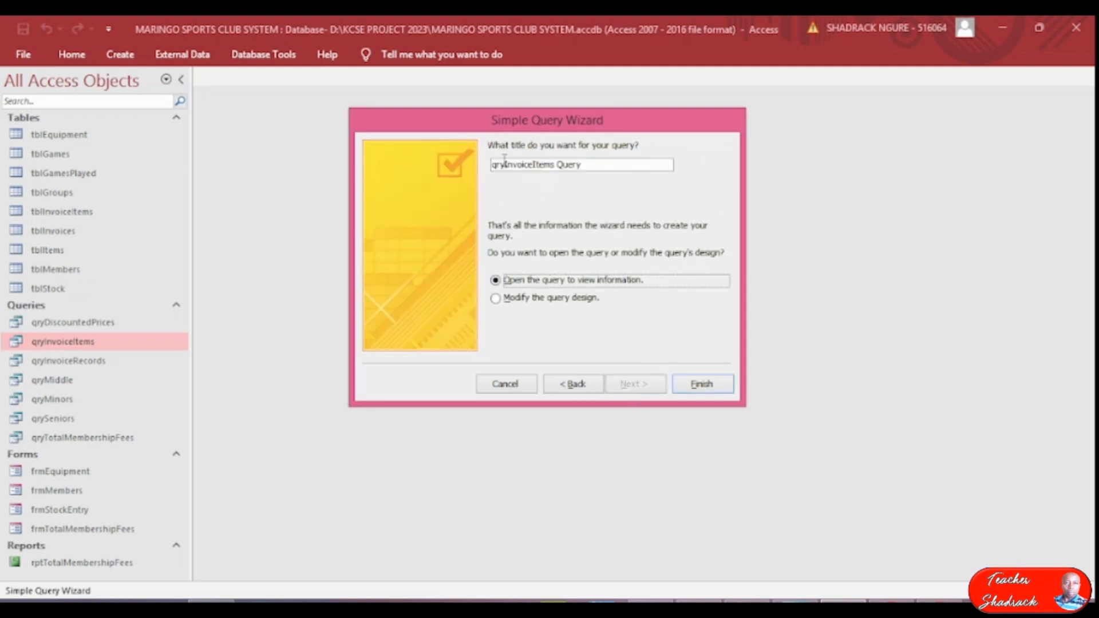
# - Title the query qryInvoiceItemsDiscounts and finish the wizard with the option to modify the query design
pyautogui.click(505, 164)
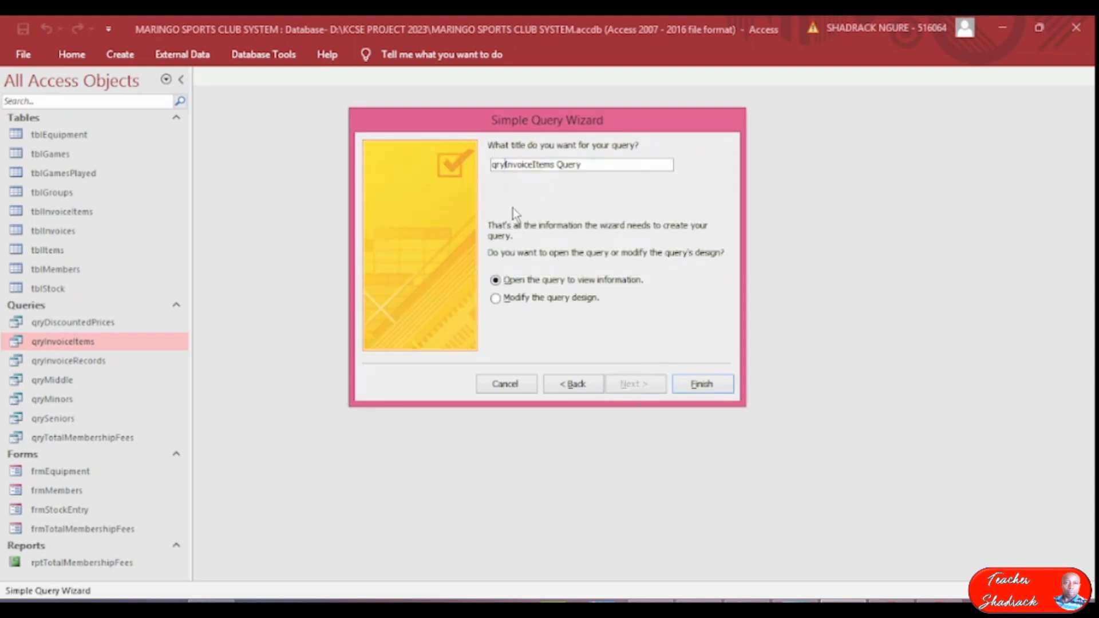
pyautogui.moveTo(598, 163); pyautogui.dragTo(557, 167)
pyautogui.press('BackSpace')
pyautogui.press('BackSpace')
pyautogui.write('sDiscounts')
pyautogui.click(500, 302)
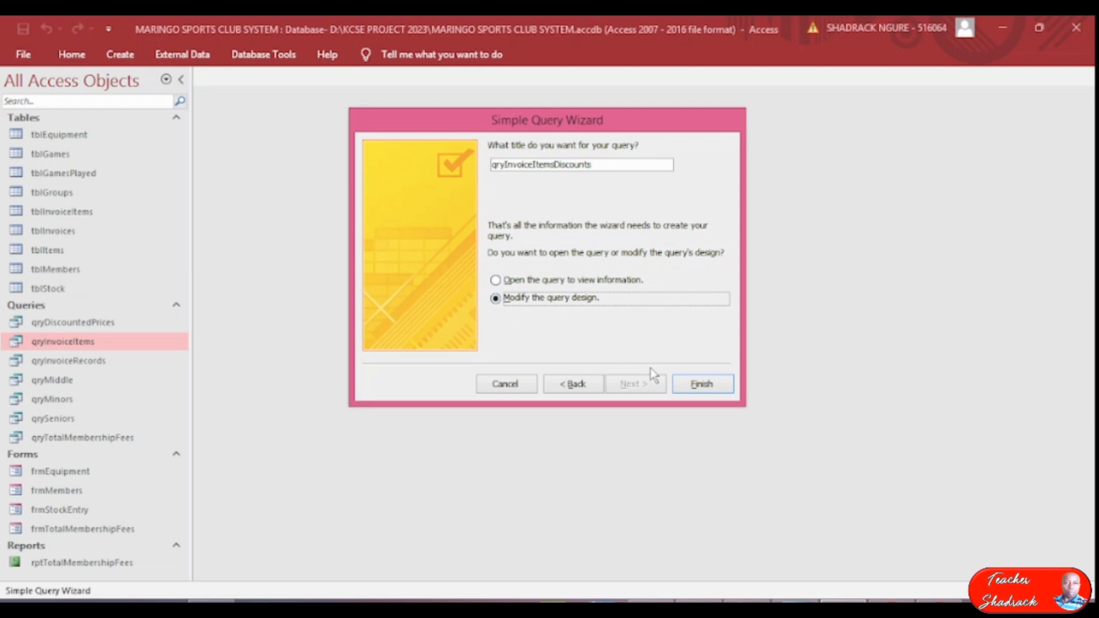
pyautogui.click(700, 384)
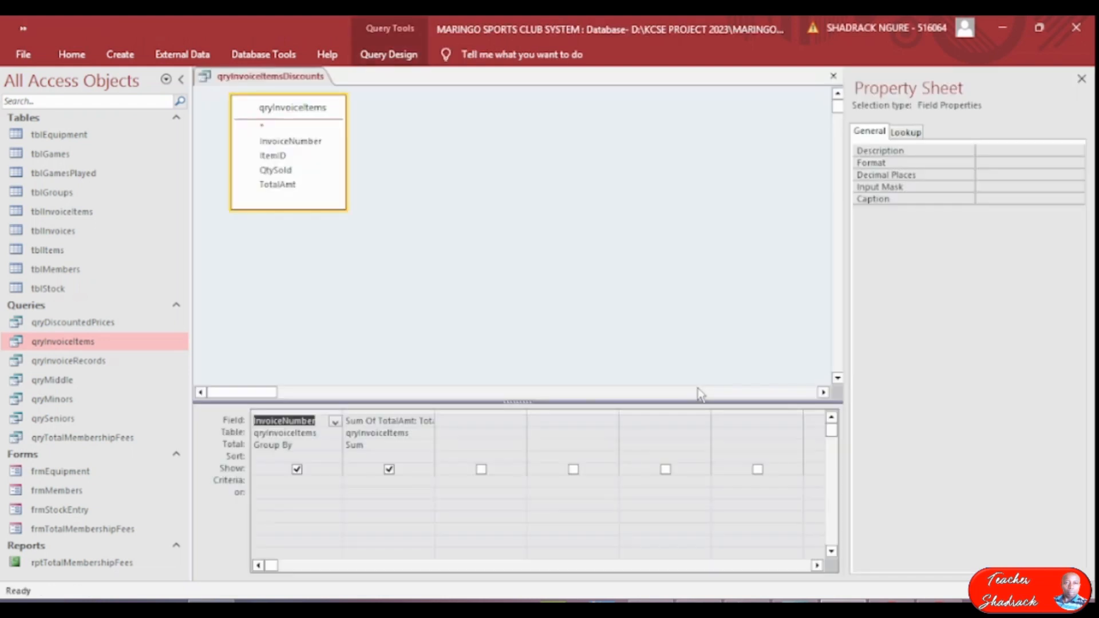
# - Show qryInvoiceItemsDiscounts in Datasheet view, fit the Sum Of TotalAmt column to its heading, and examine the invoice record
pyautogui.rightClick(435, 176)
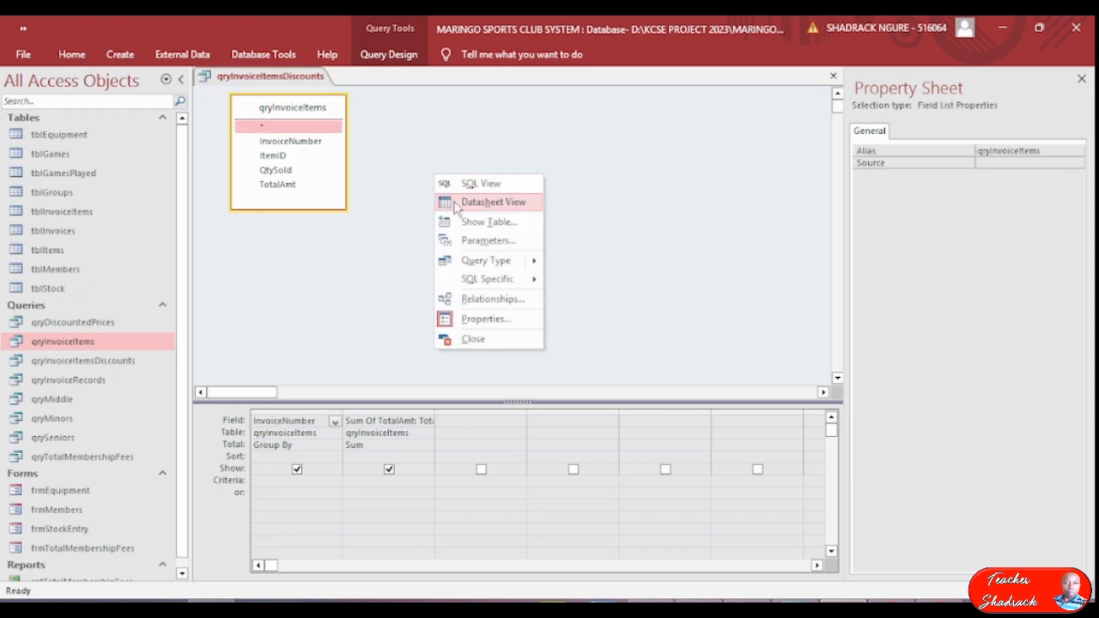
pyautogui.click(455, 202)
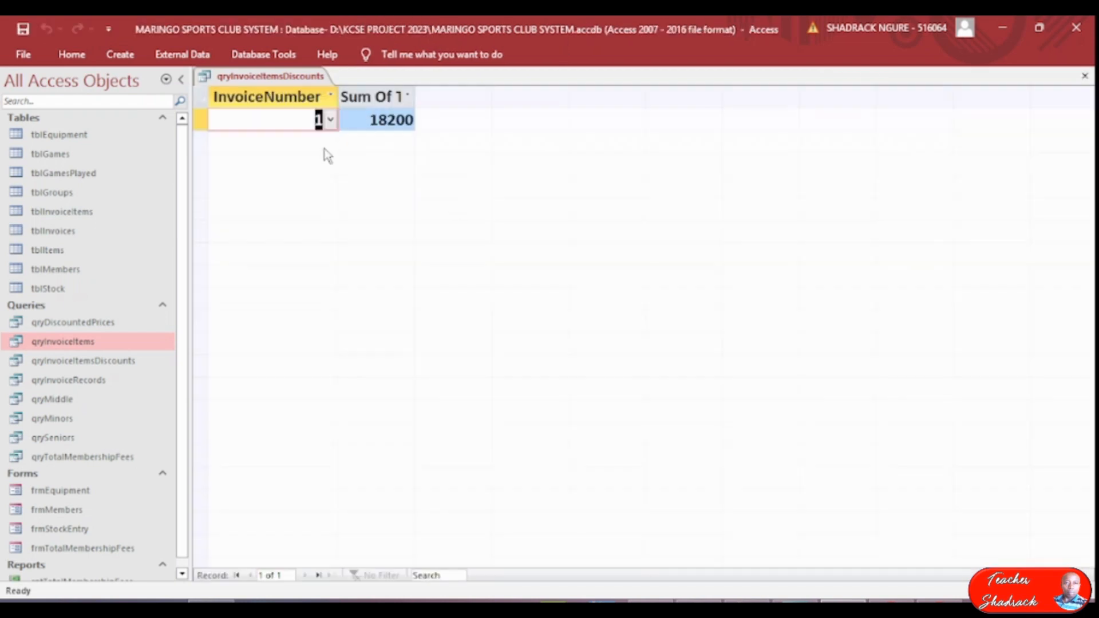
pyautogui.doubleClick(418, 90)
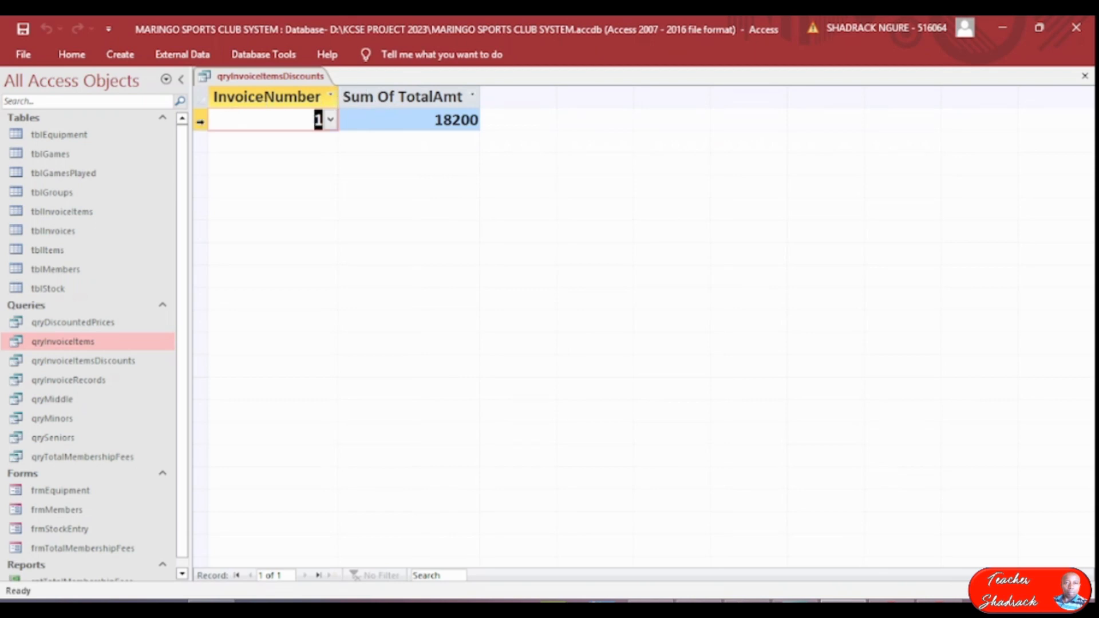
pyautogui.click(201, 120)
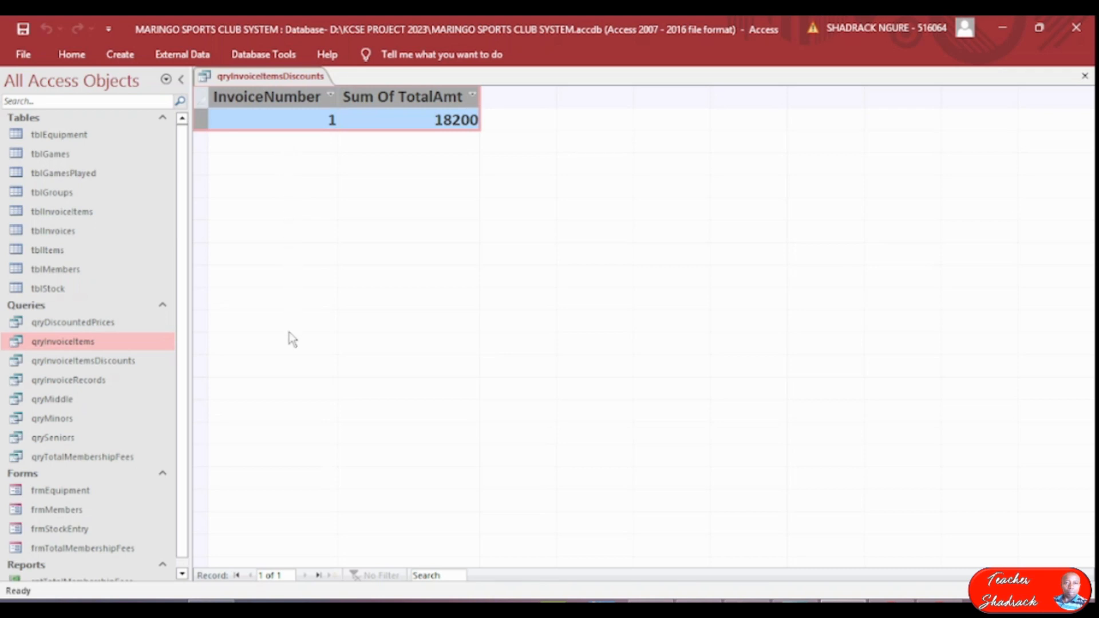
# - In Design view, build an expression in the first empty query column, starting IIf with the condition [Sum Of TotalAmt]<10000
pyautogui.rightClick(265, 82)
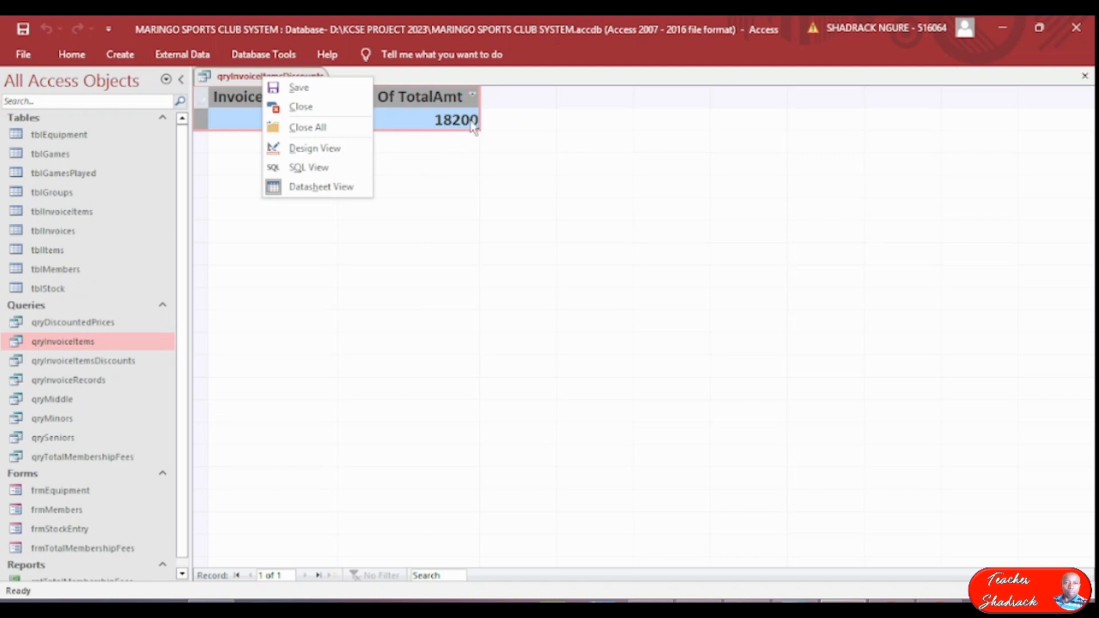
pyautogui.click(328, 150)
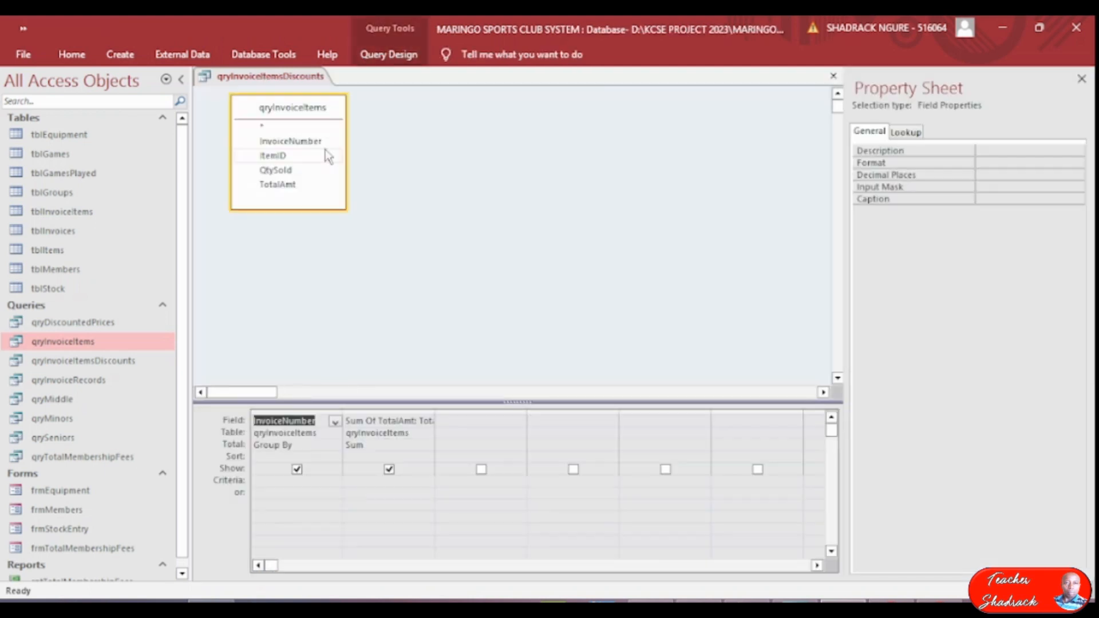
pyautogui.rightClick(469, 422)
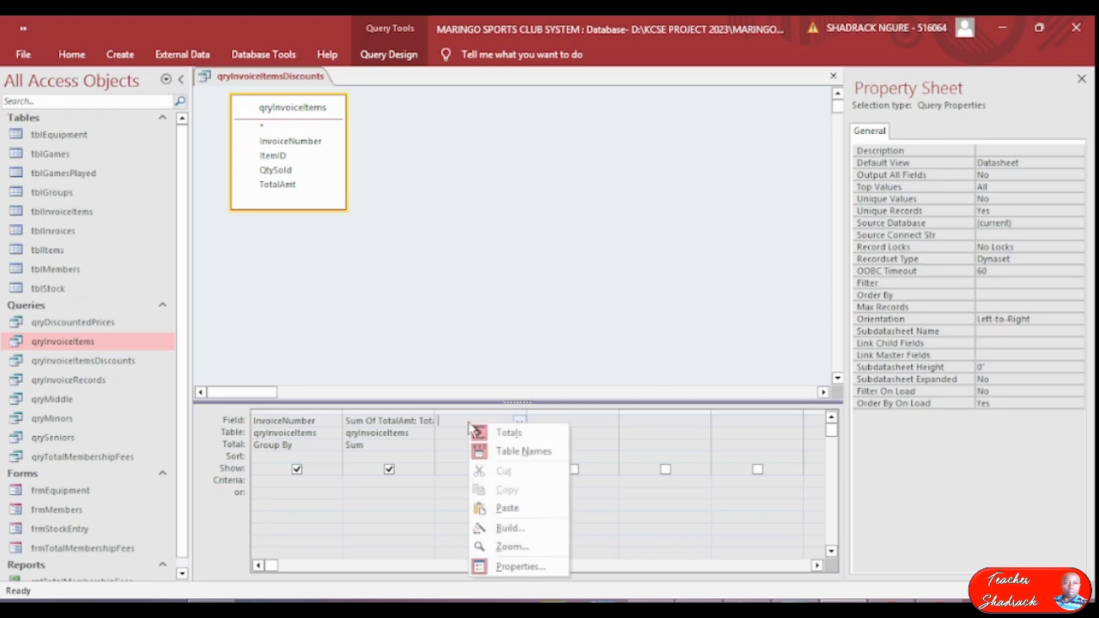
pyautogui.click(508, 528)
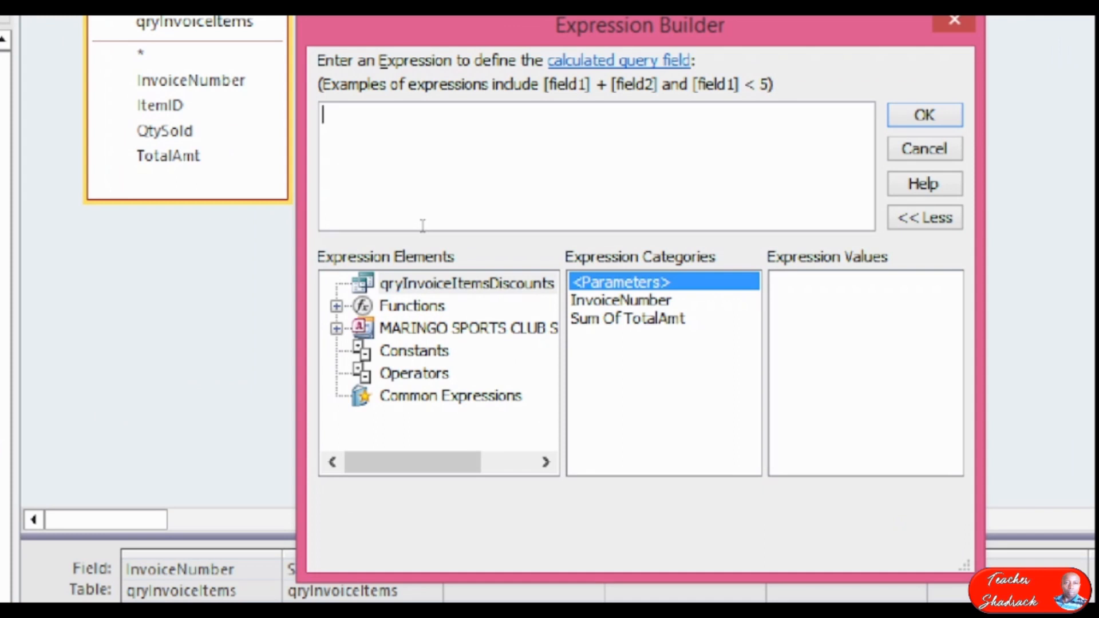
pyautogui.write('iif')
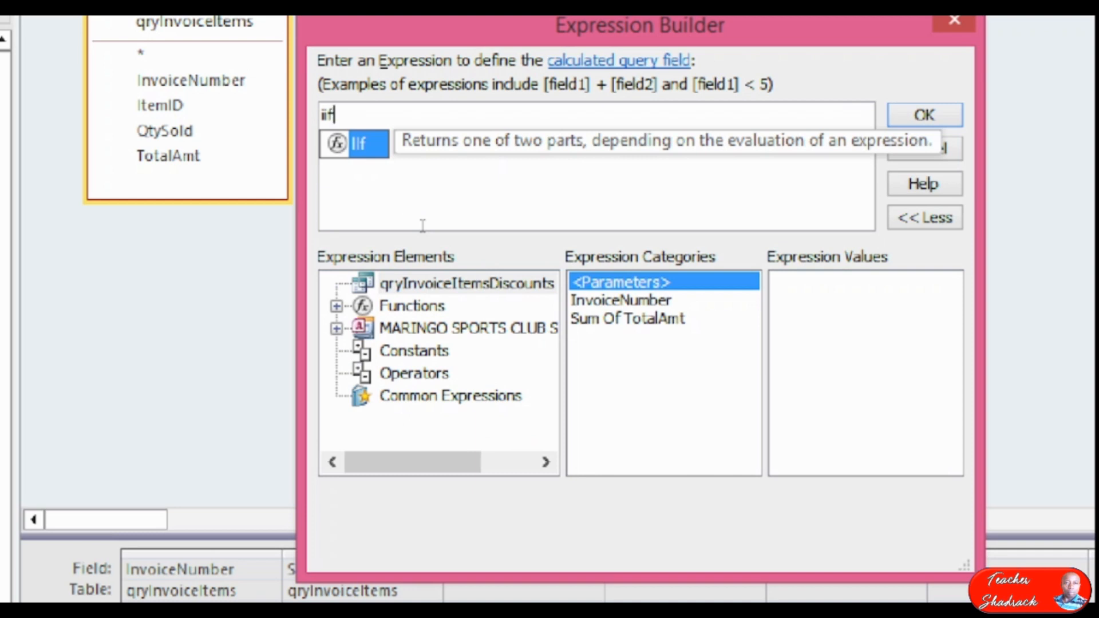
pyautogui.write('(')
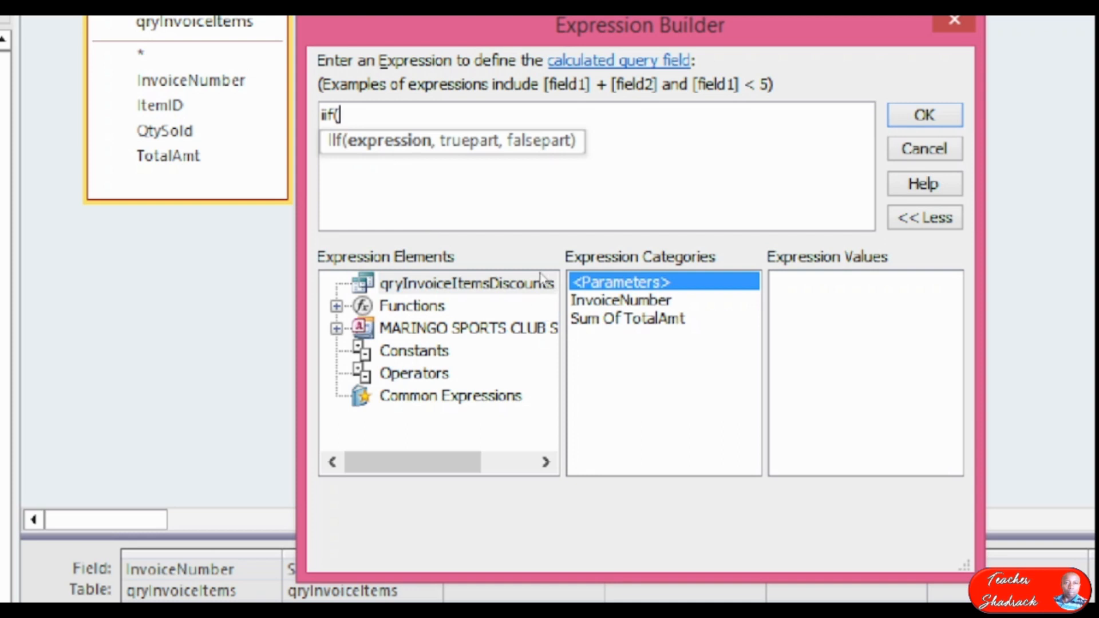
pyautogui.doubleClick(627, 318)
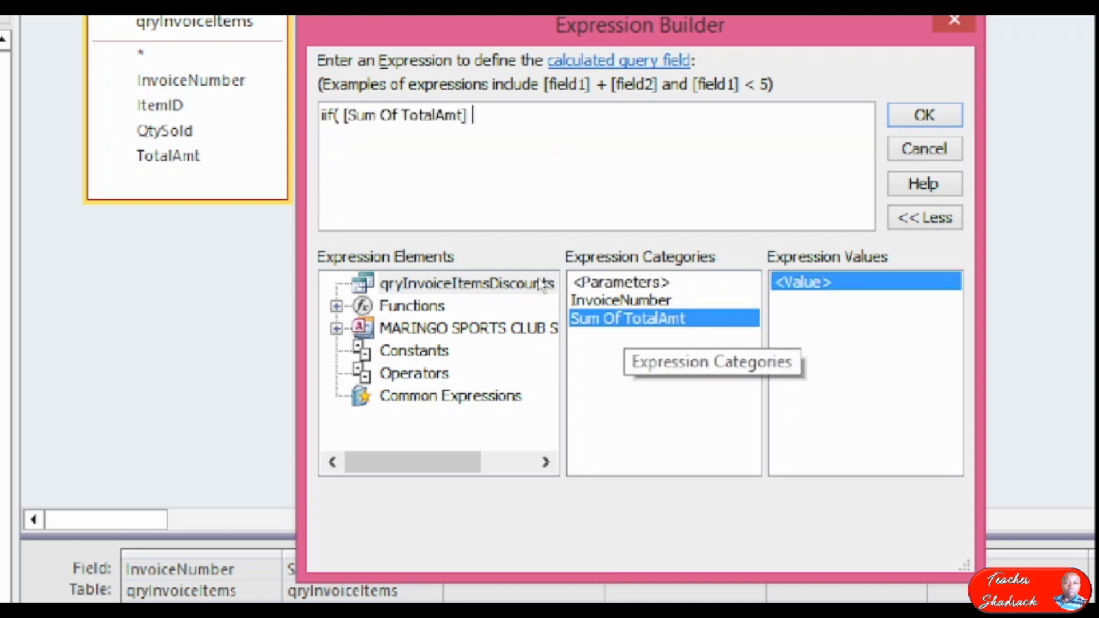
pyautogui.write('<')
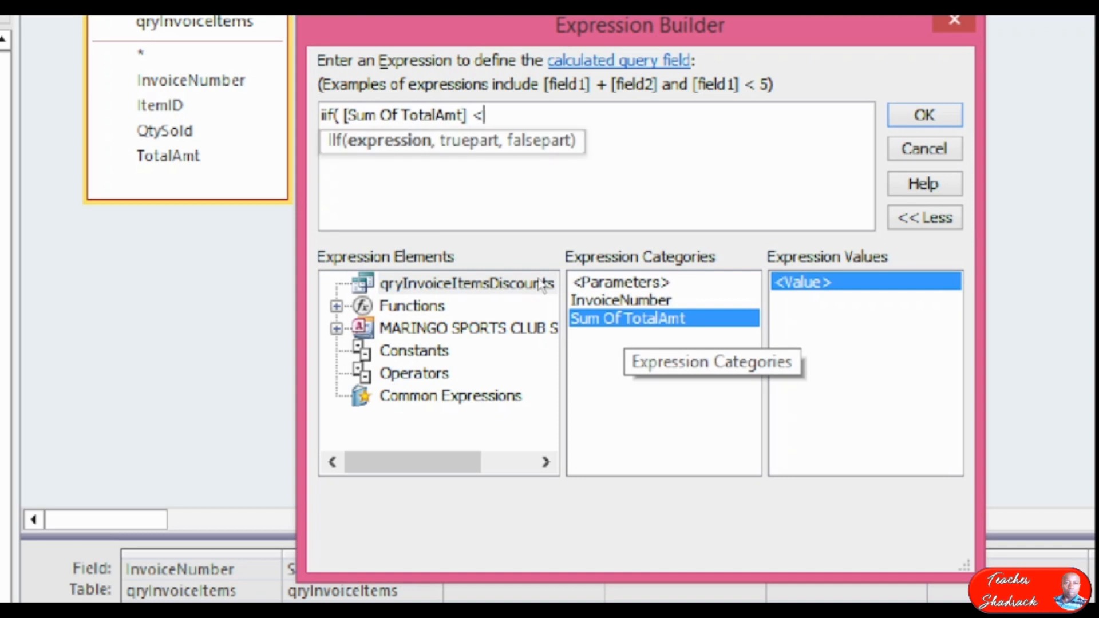
pyautogui.write('10')
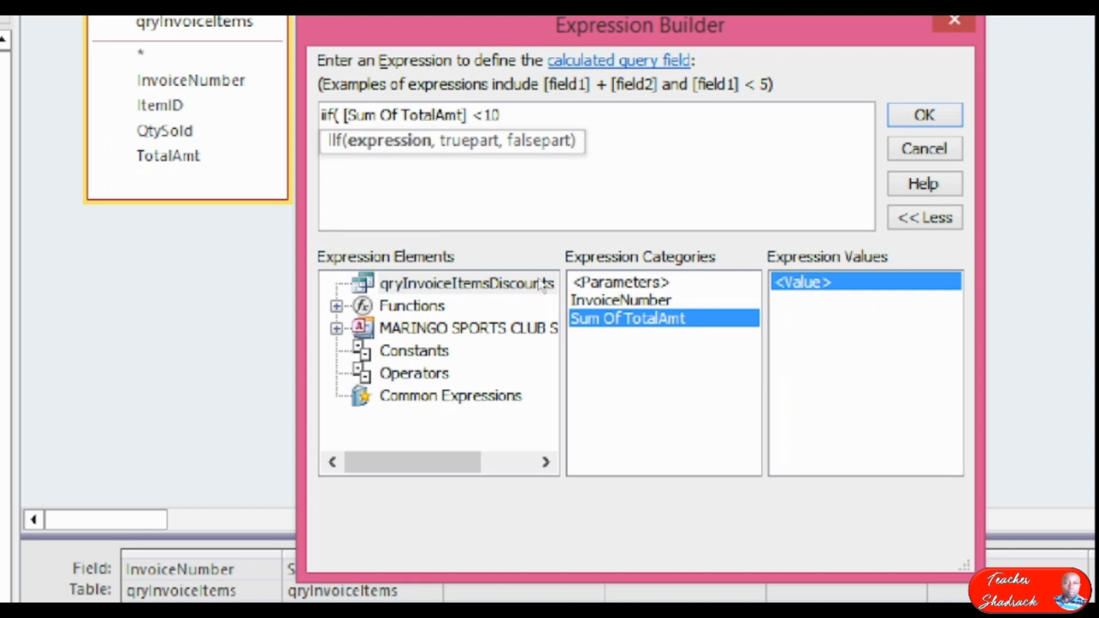
pyautogui.write('000')
pyautogui.write(',')
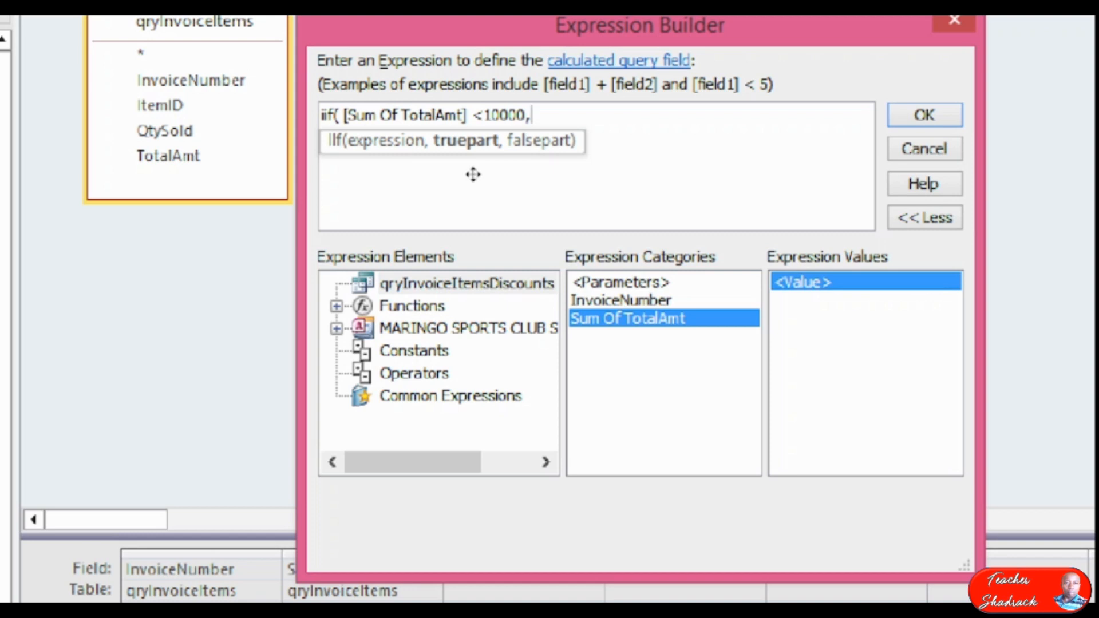
# - Complete the IIf expression with 0 as the true part and 5/100*[Sum Of TotalAmt] as the false part, and review its three arguments
pyautogui.write('0,')
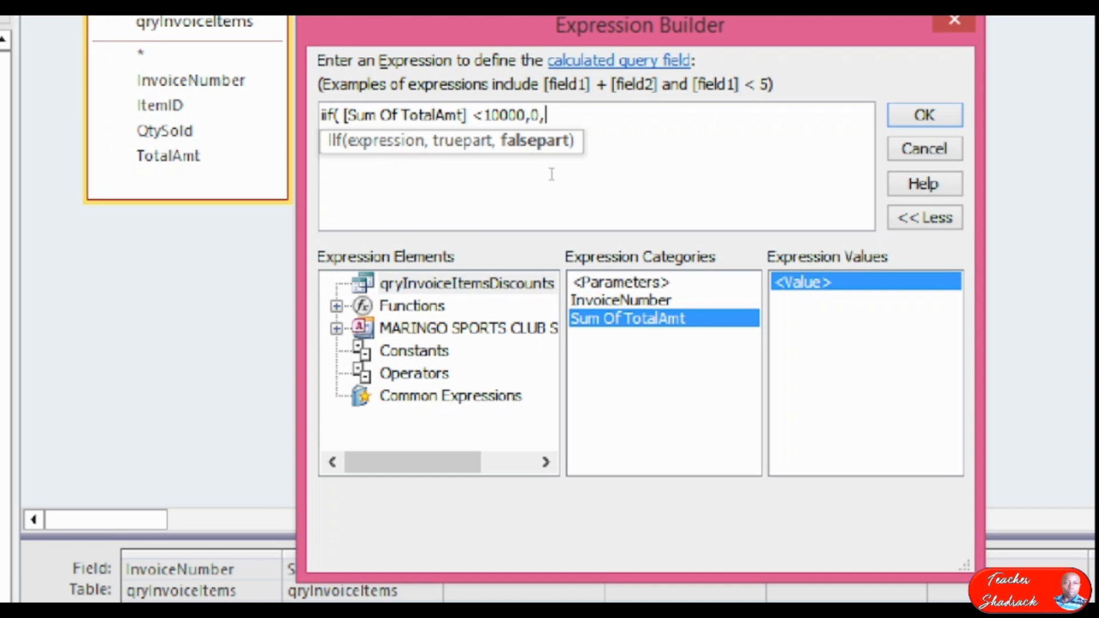
pyautogui.write('5/100*')
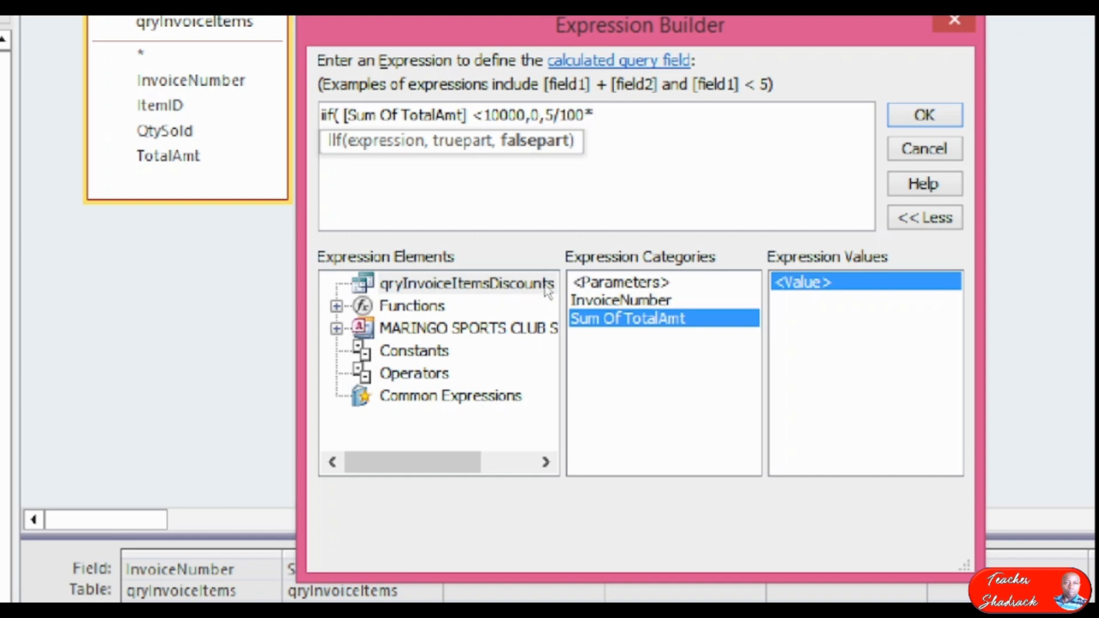
pyautogui.doubleClick(631, 319)
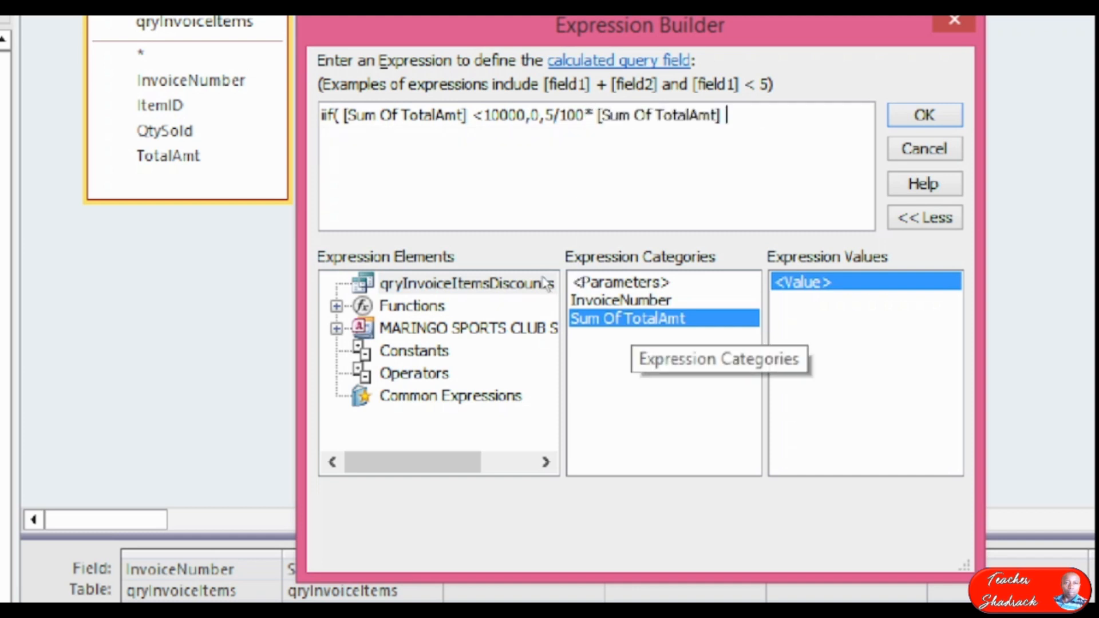
pyautogui.write(')')
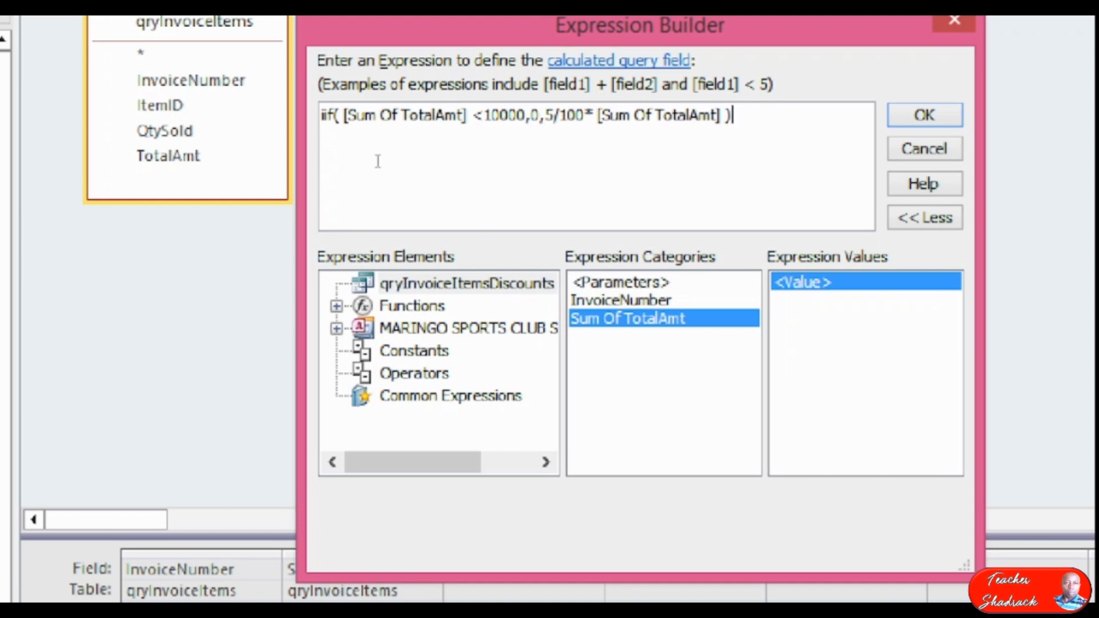
pyautogui.moveTo(338, 115); pyautogui.dragTo(481, 164)
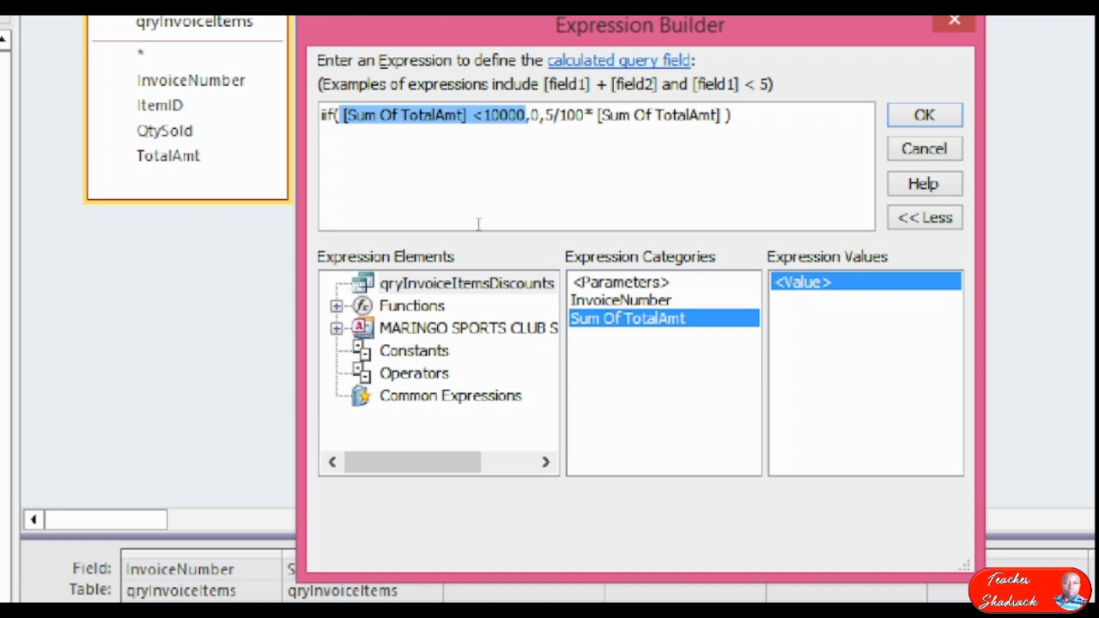
pyautogui.moveTo(491, 162); pyautogui.dragTo(486, 162)
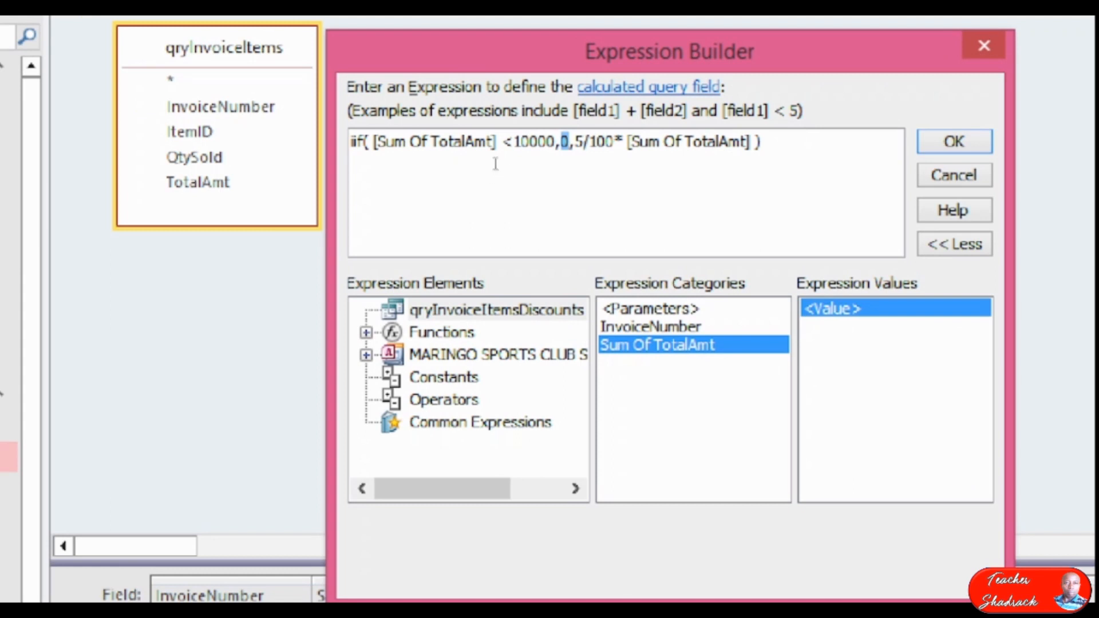
pyautogui.moveTo(496, 164); pyautogui.dragTo(596, 166)
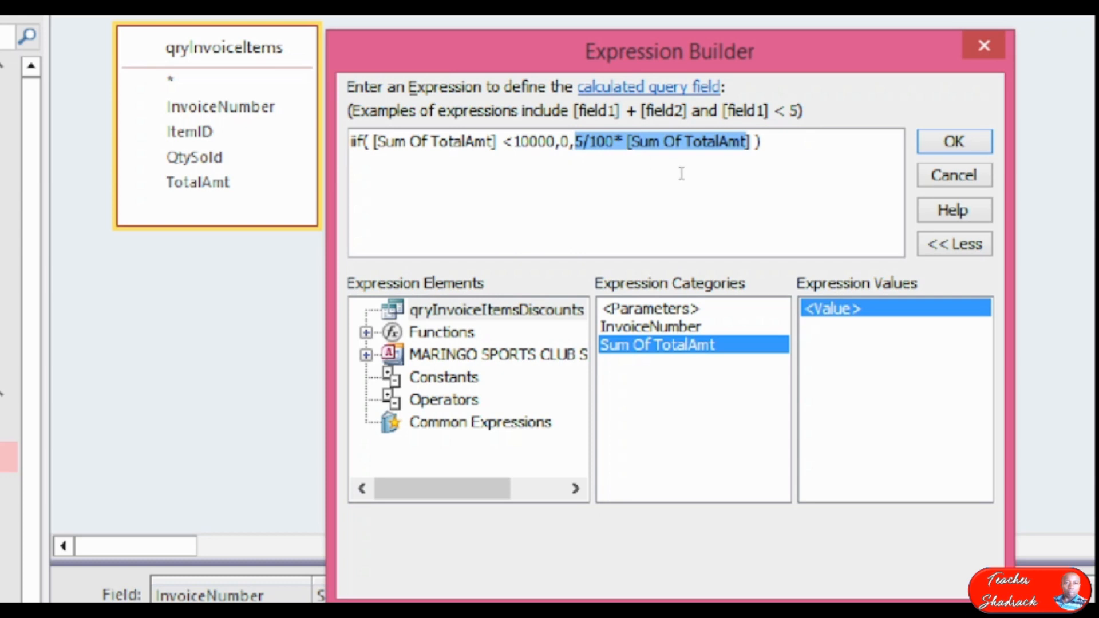
# - Accept the IIf expression and name the calculated field Discount
pyautogui.press('Return')
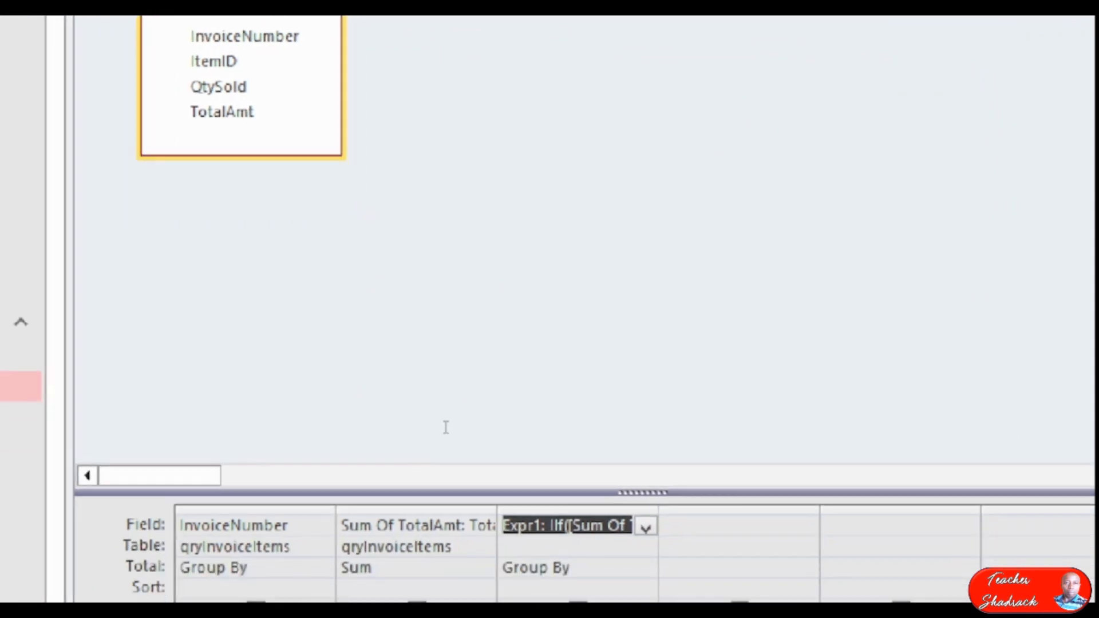
pyautogui.doubleClick(521, 526)
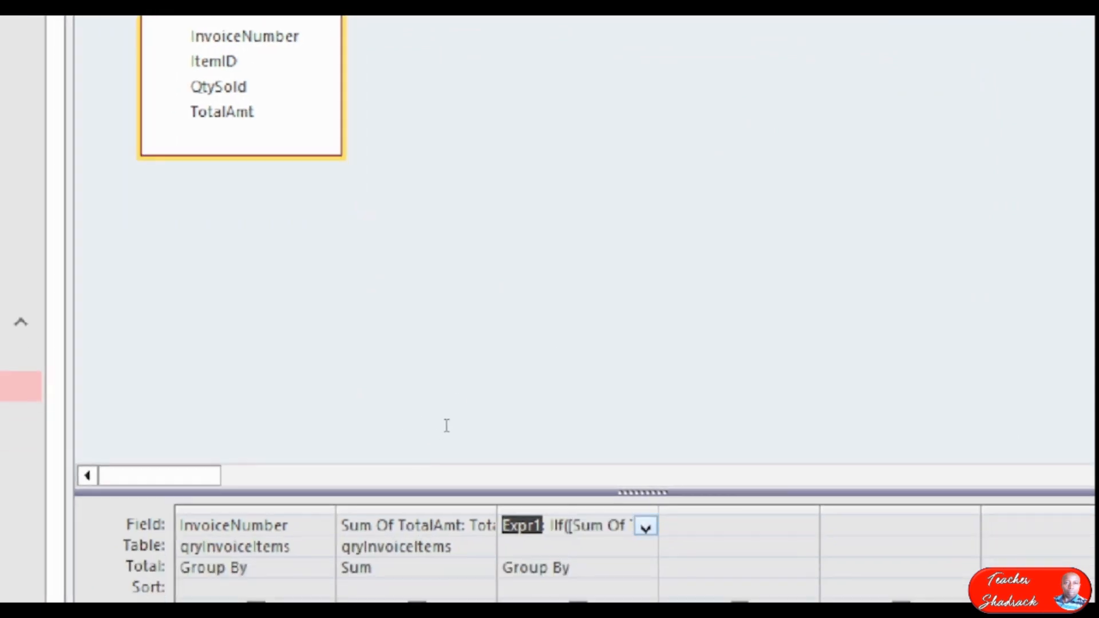
pyautogui.write('Discount')
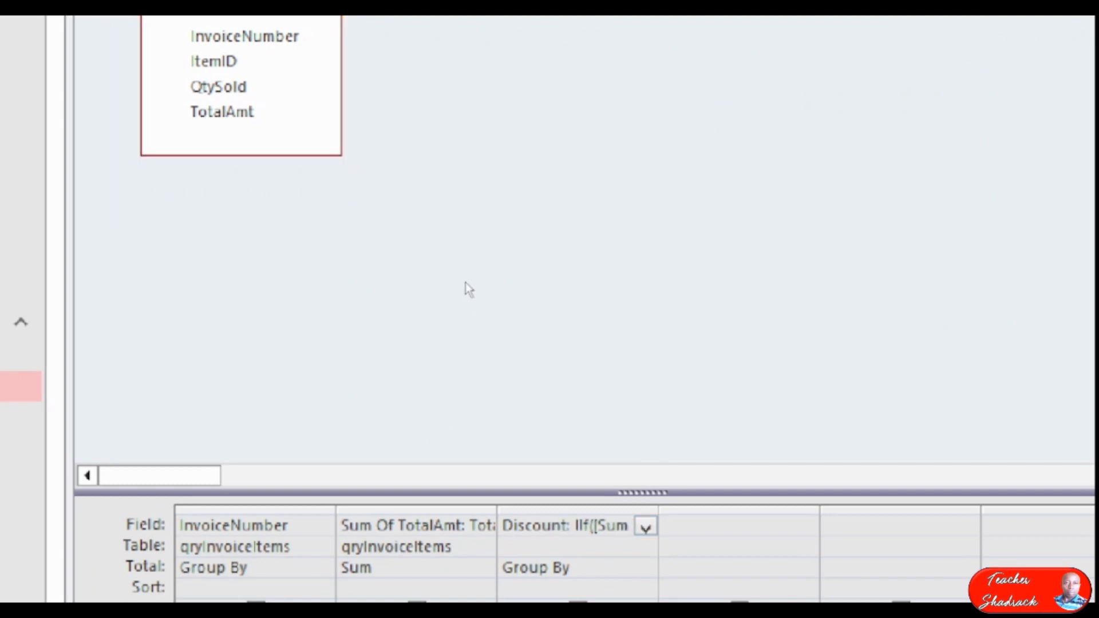
pyautogui.rightClick(469, 190)
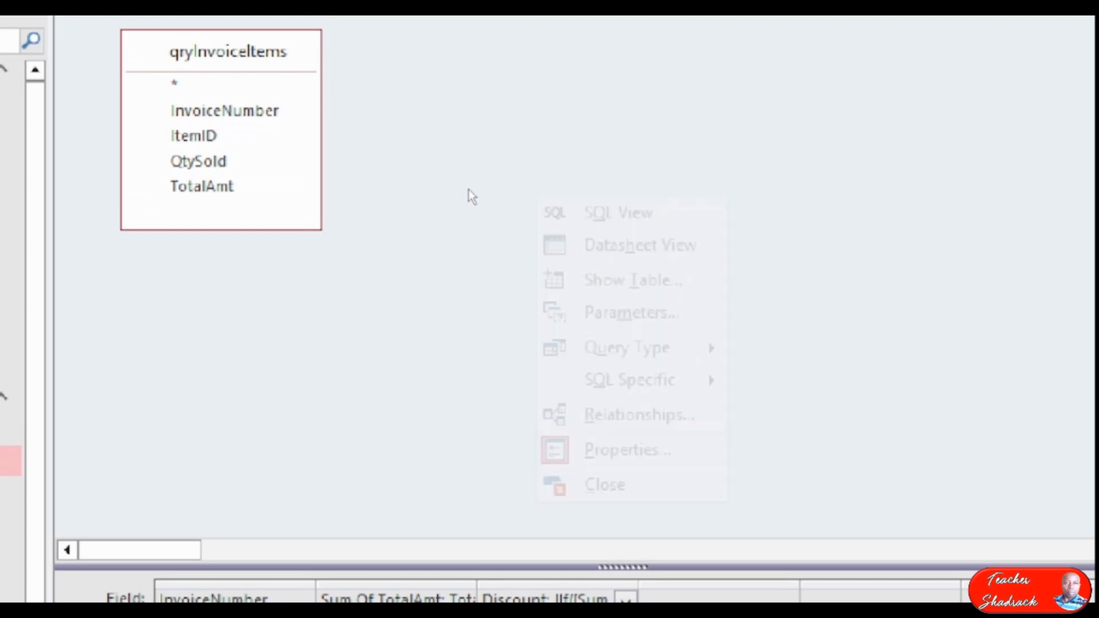
pyautogui.click(525, 208)
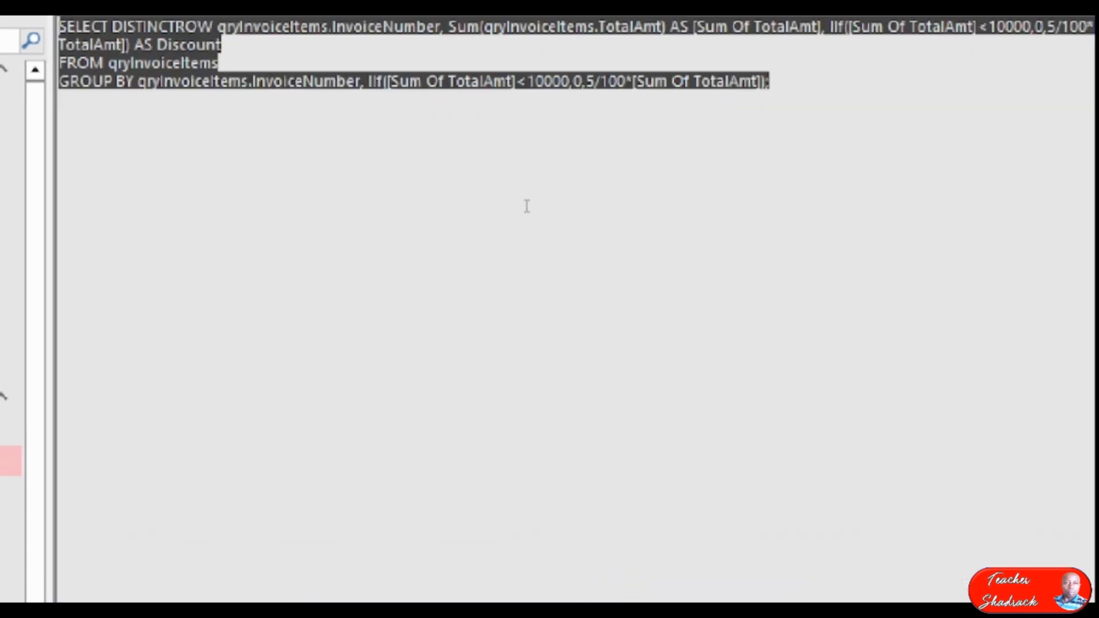
pyautogui.hotkey('shift', 'F10')
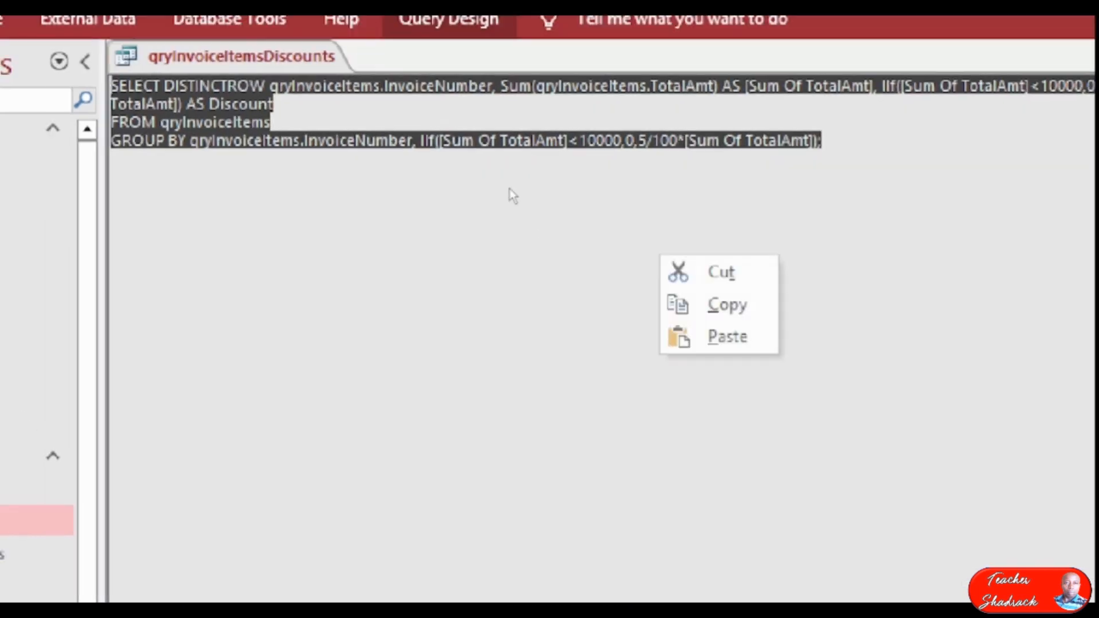
pyautogui.press('Escape')
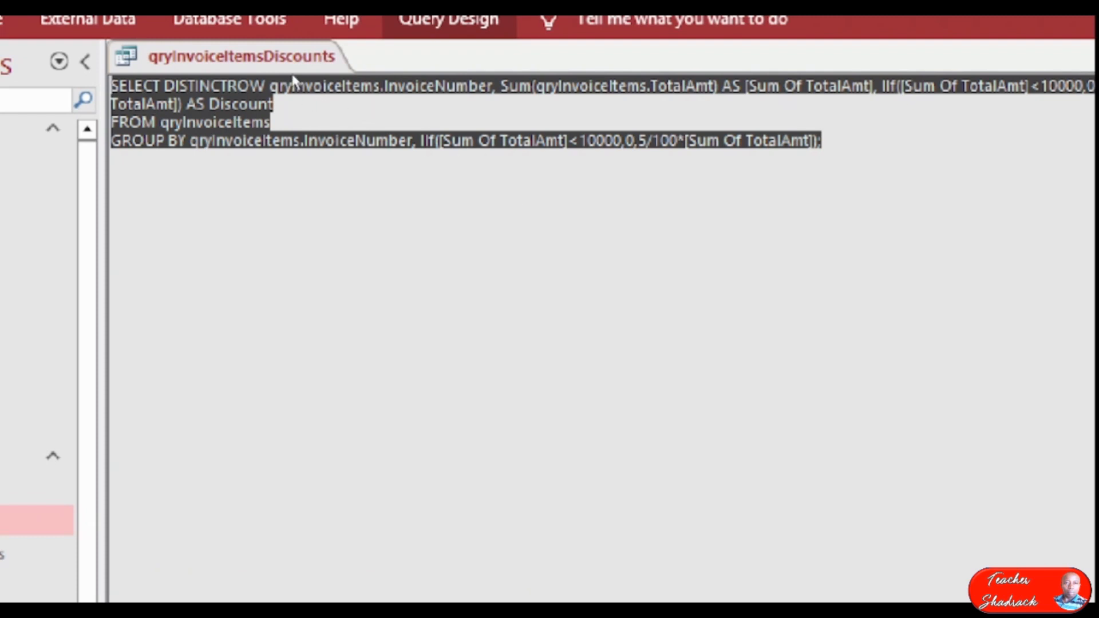
# - Show the query in Datasheet view, confirm the Sum Of TotalAmt parameter prompt, and examine the Discount column
pyautogui.rightClick(281, 55)
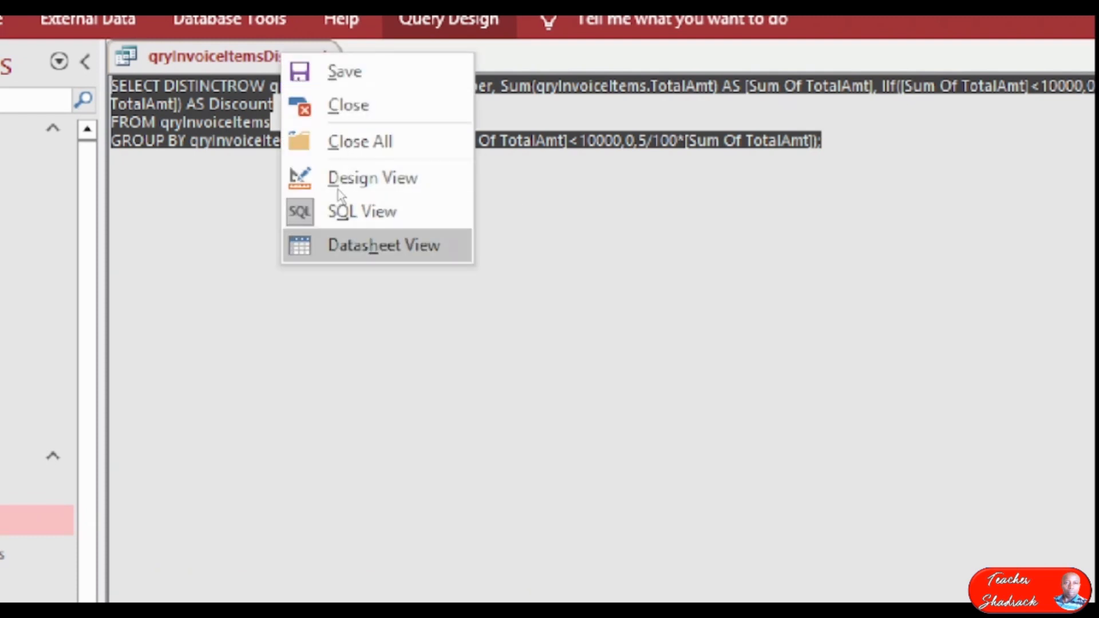
pyautogui.press('Return')
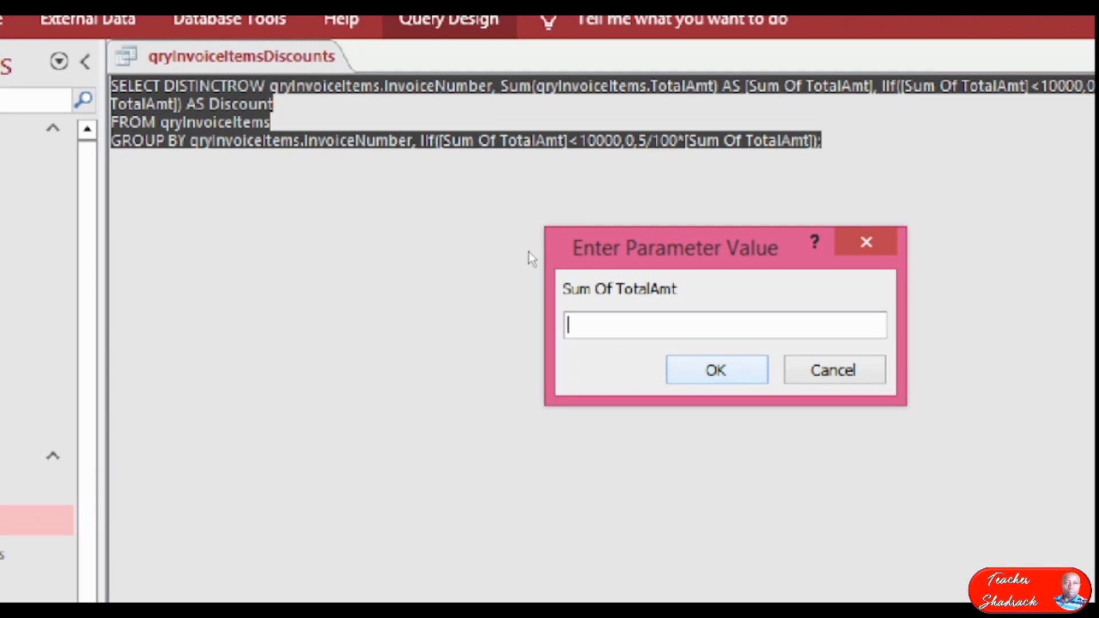
pyautogui.press('Return')
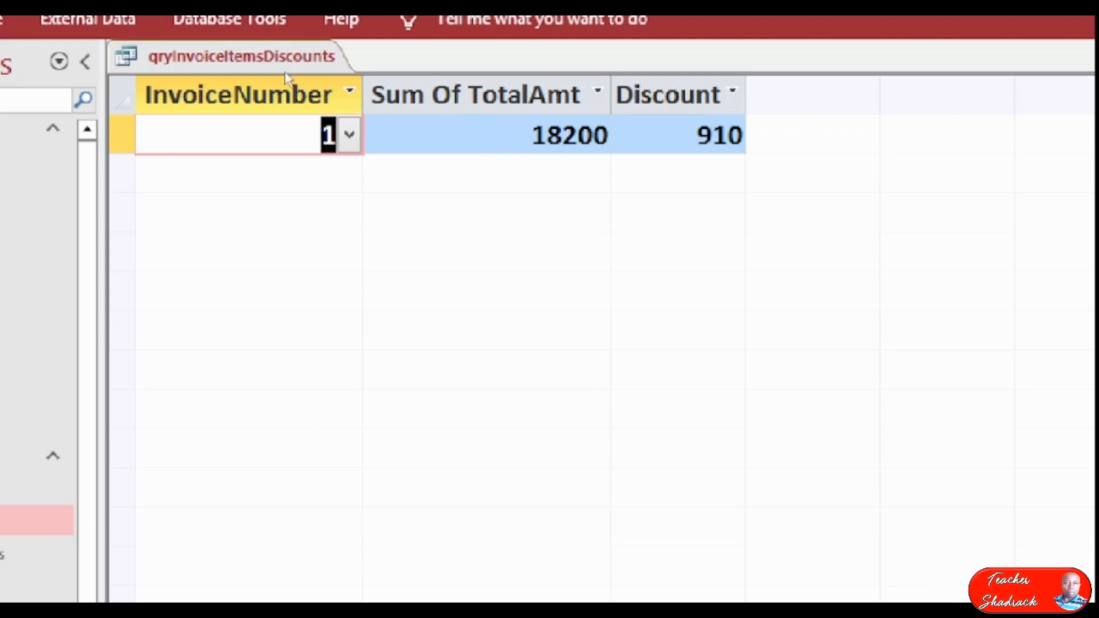
# - Save and close the qryInvoiceItemsDiscounts query
pyautogui.rightClick(273, 57)
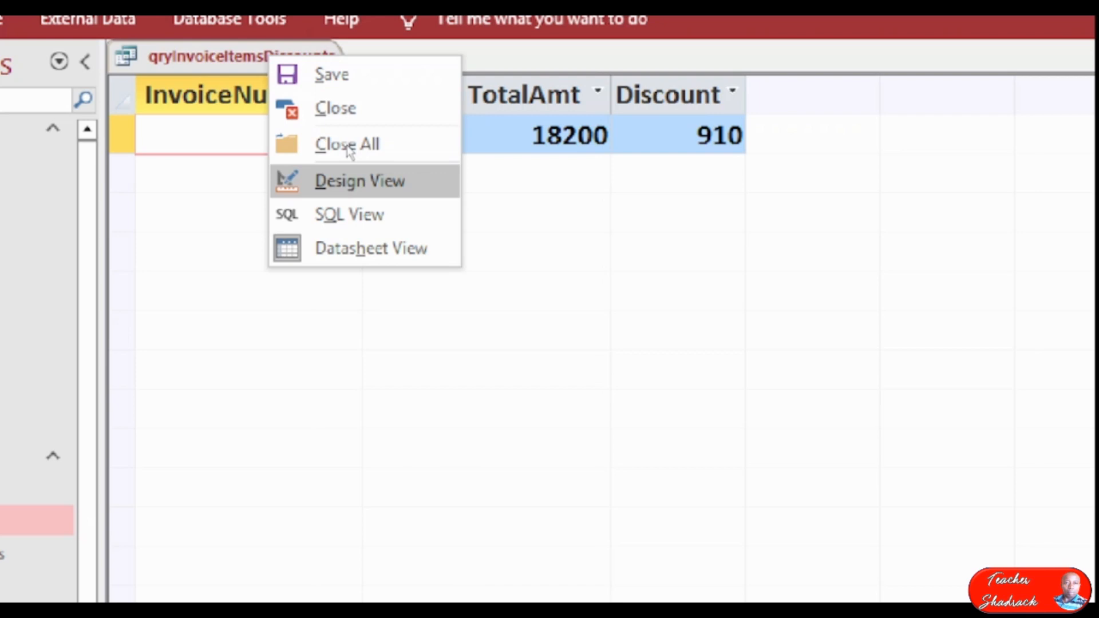
pyautogui.click(338, 87)
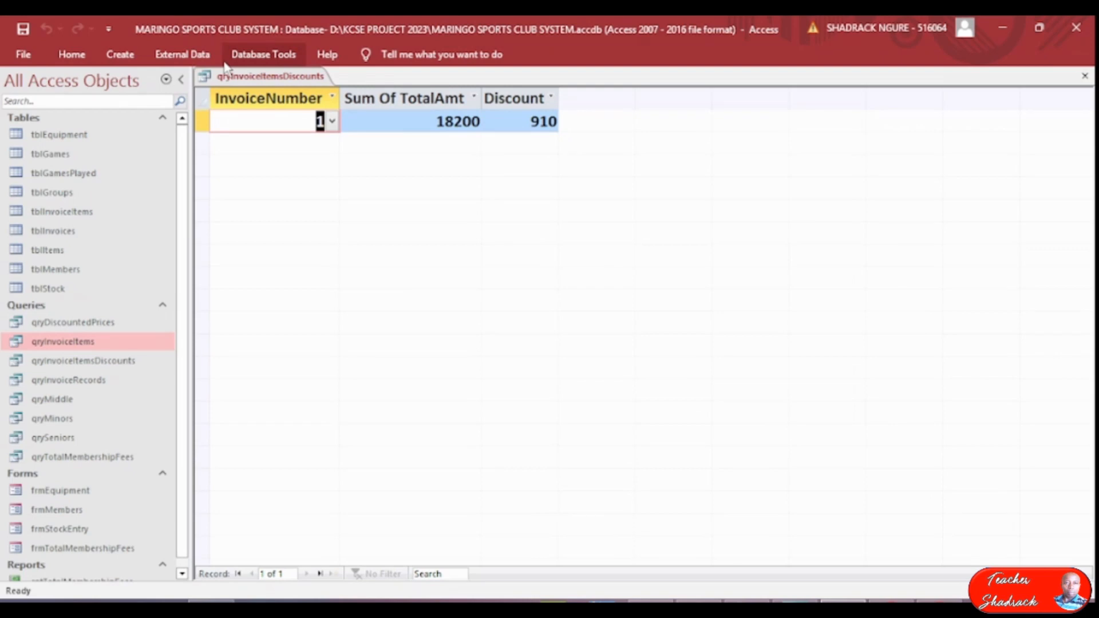
pyautogui.click(1085, 77)
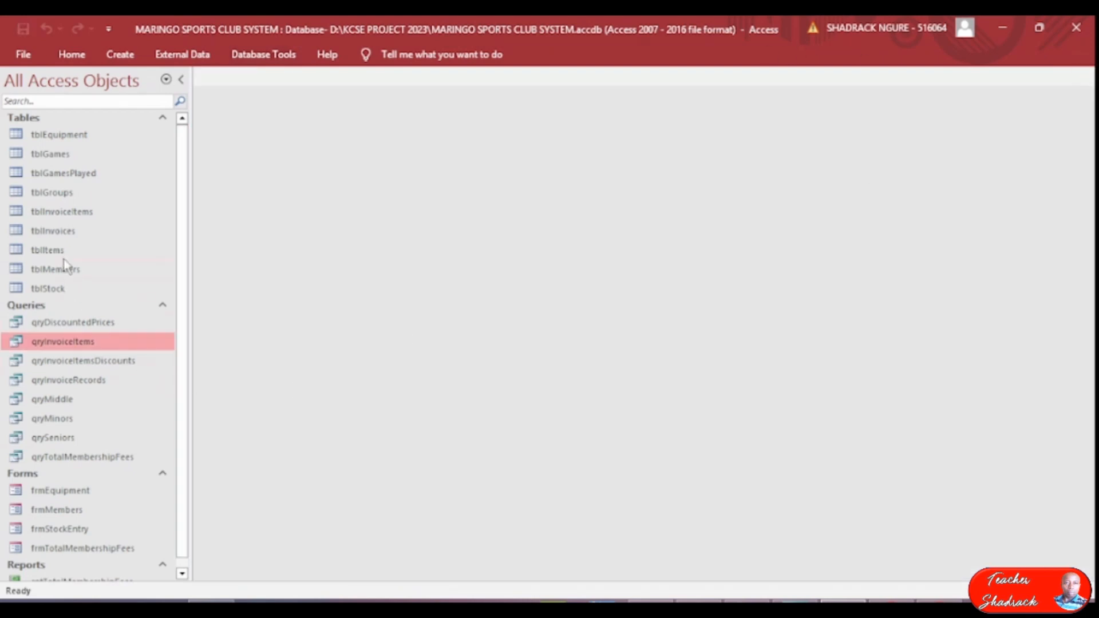
# - Open tblInvoices and add a new invoice record for the third member ID in the MemberID list
pyautogui.click(39, 232)
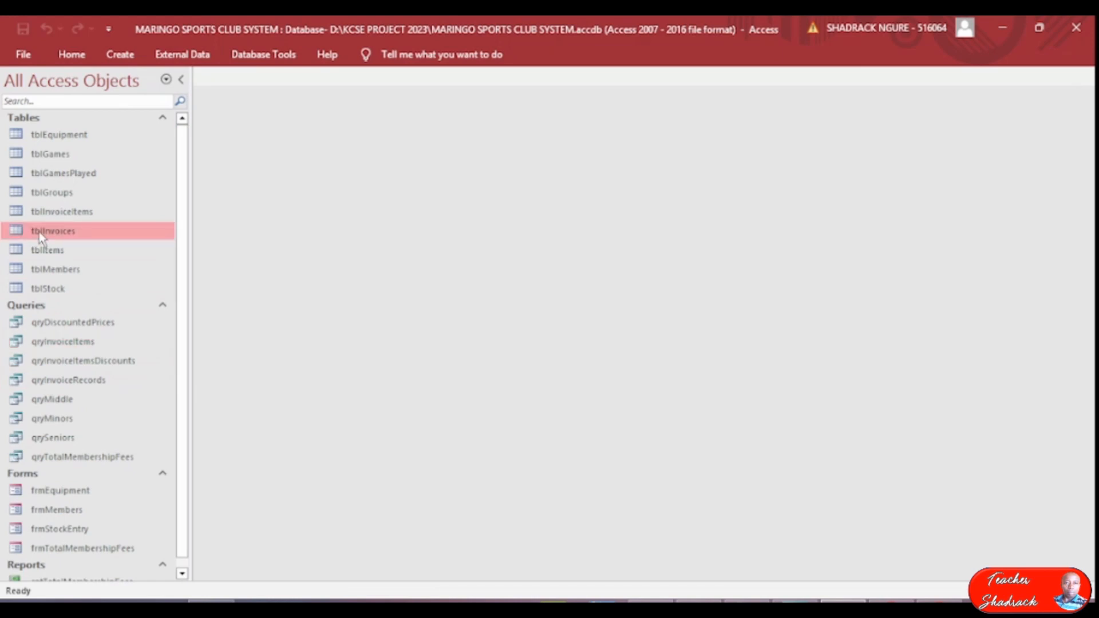
pyautogui.doubleClick(39, 232)
pyautogui.click(267, 143)
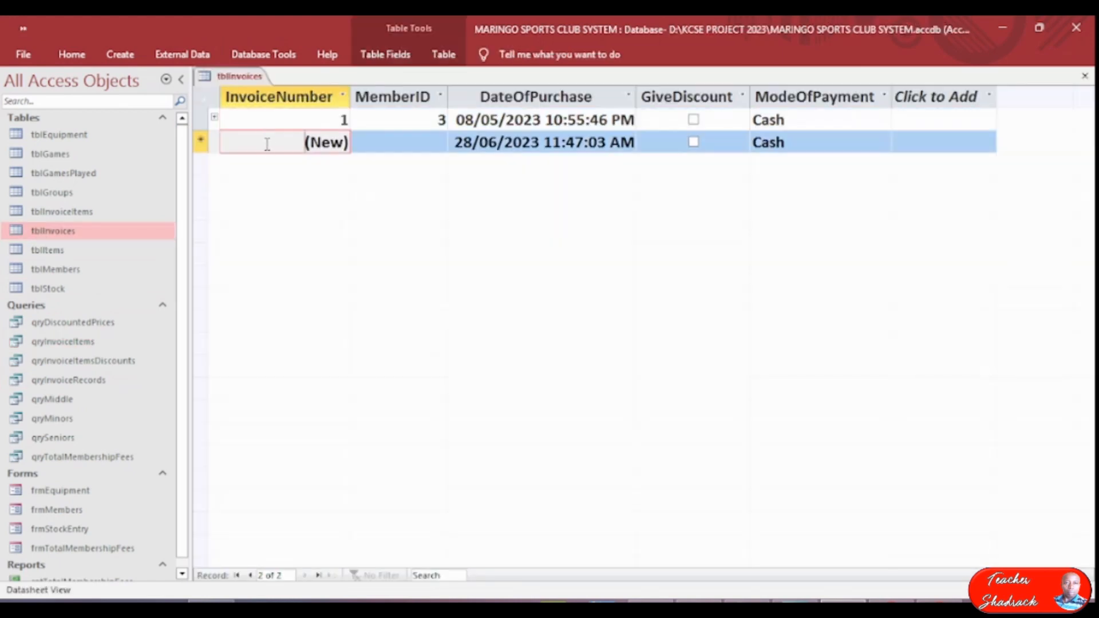
pyautogui.press('Tab')
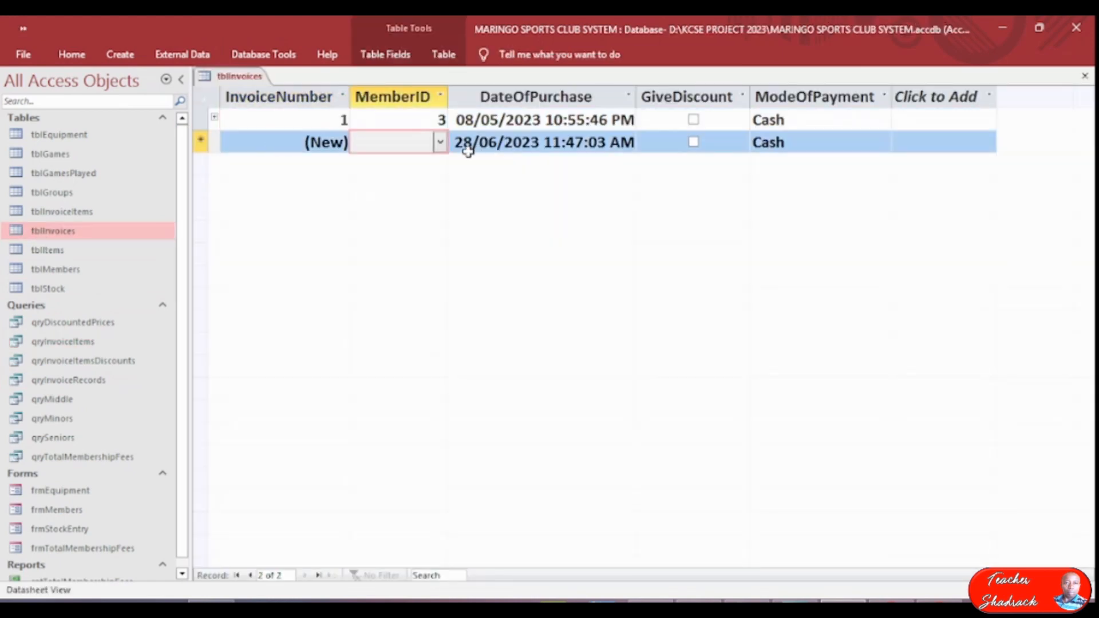
pyautogui.click(441, 143)
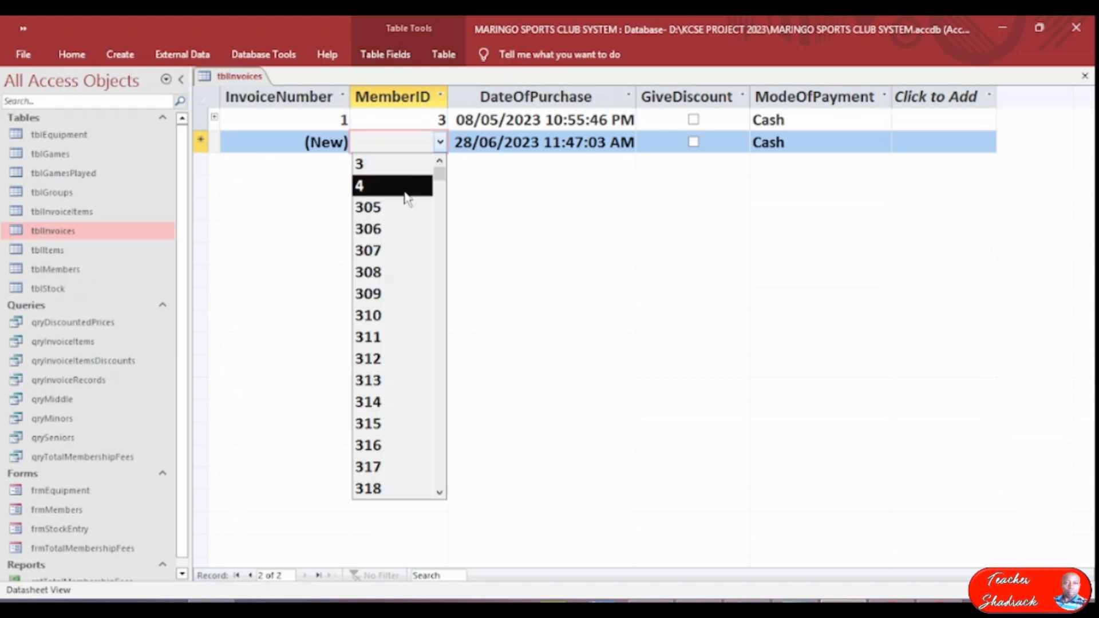
pyautogui.click(400, 210)
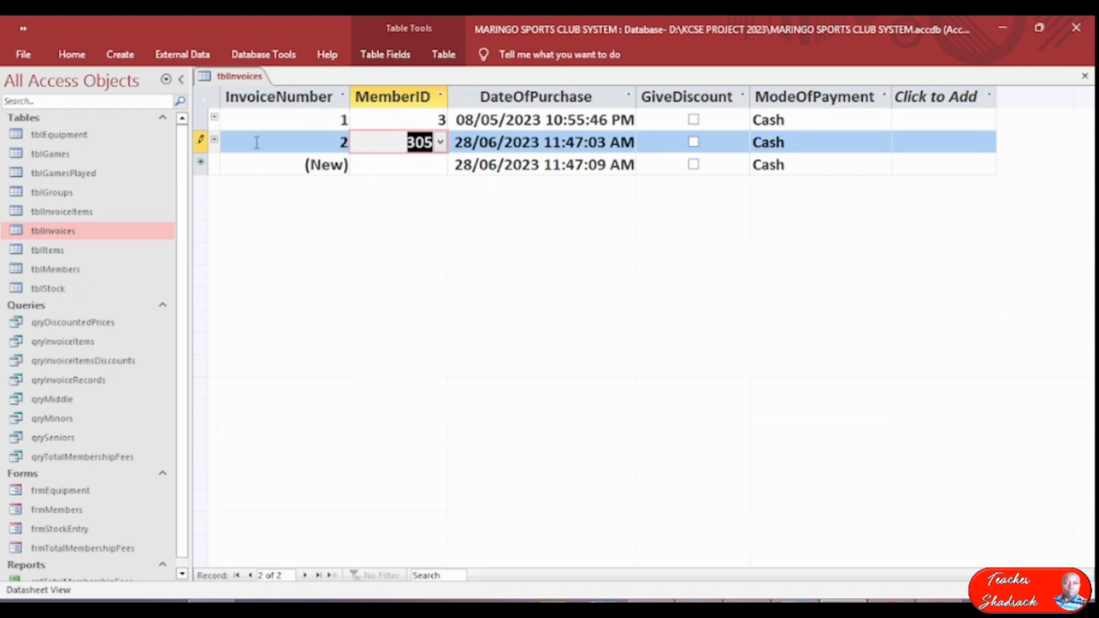
# - Expand the second invoice's subdatasheet and add Hockey stick, T-shirt and Wrapper as its items
pyautogui.click(215, 140)
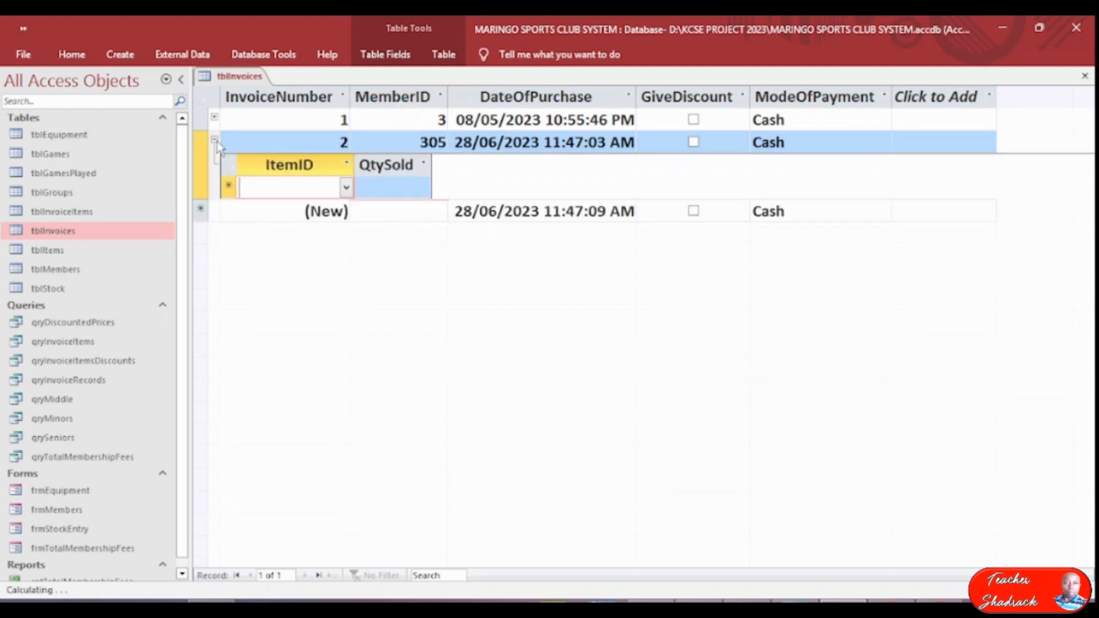
pyautogui.click(346, 187)
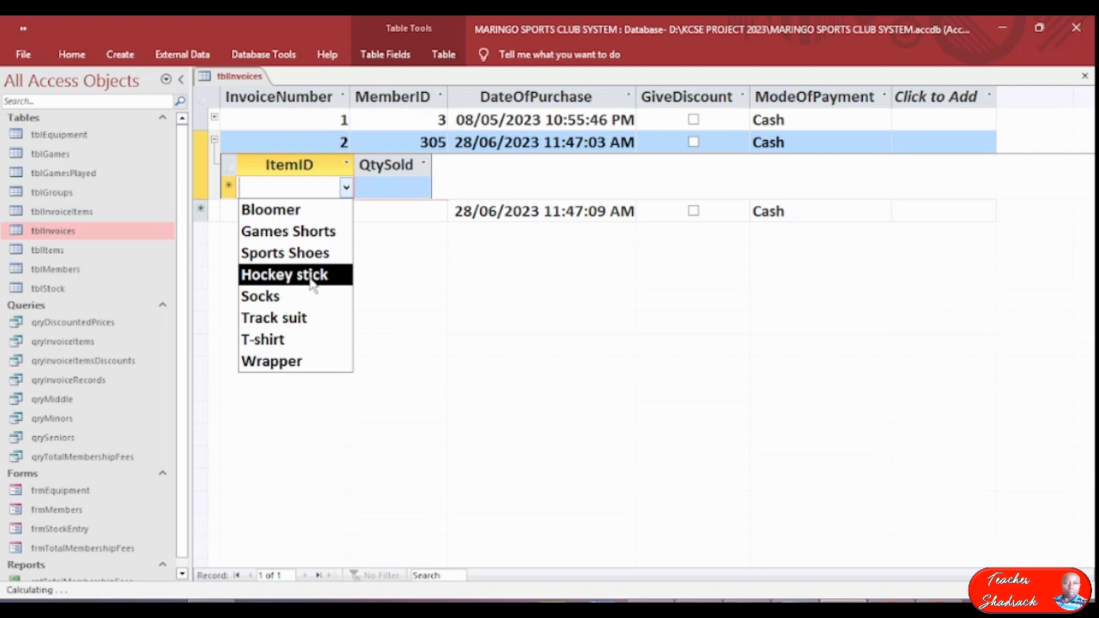
pyautogui.click(313, 276)
pyautogui.click(346, 210)
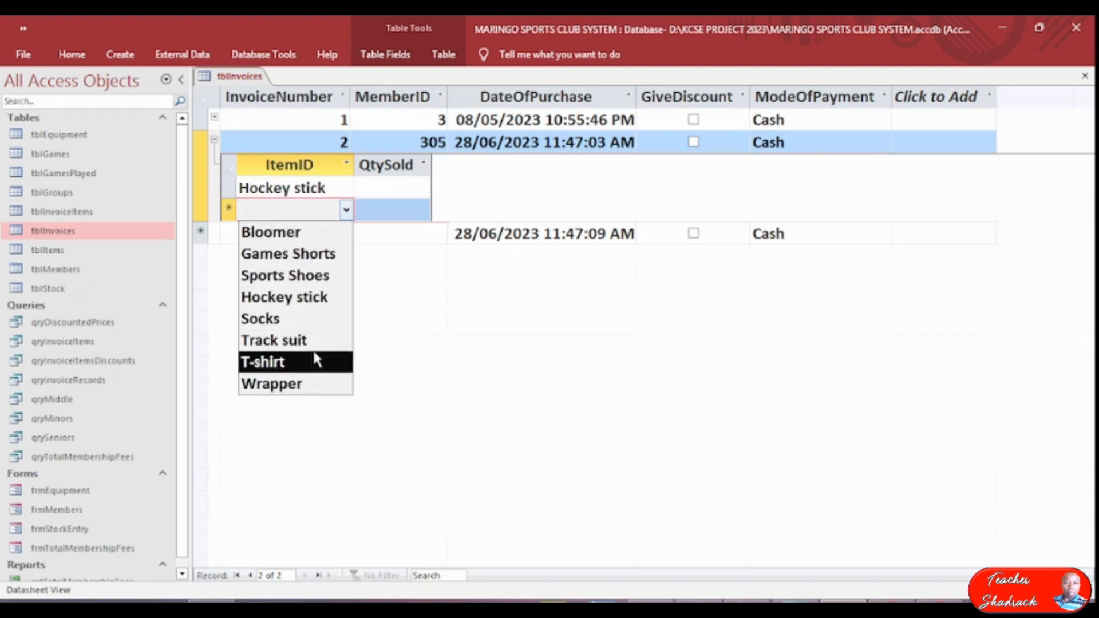
pyautogui.click(317, 361)
pyautogui.click(346, 232)
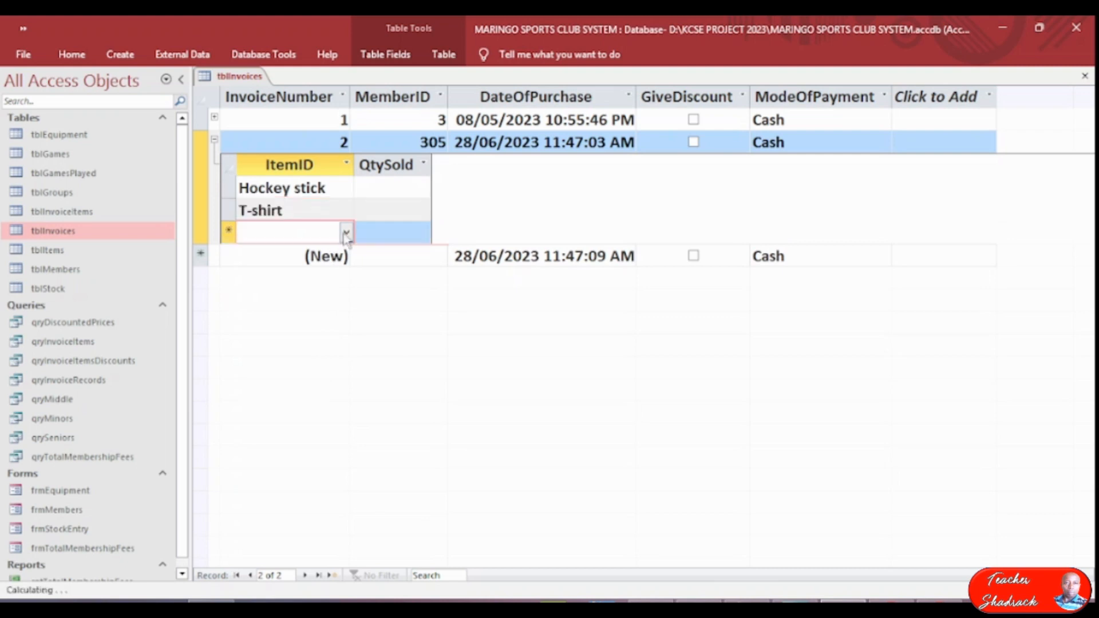
pyautogui.click(299, 407)
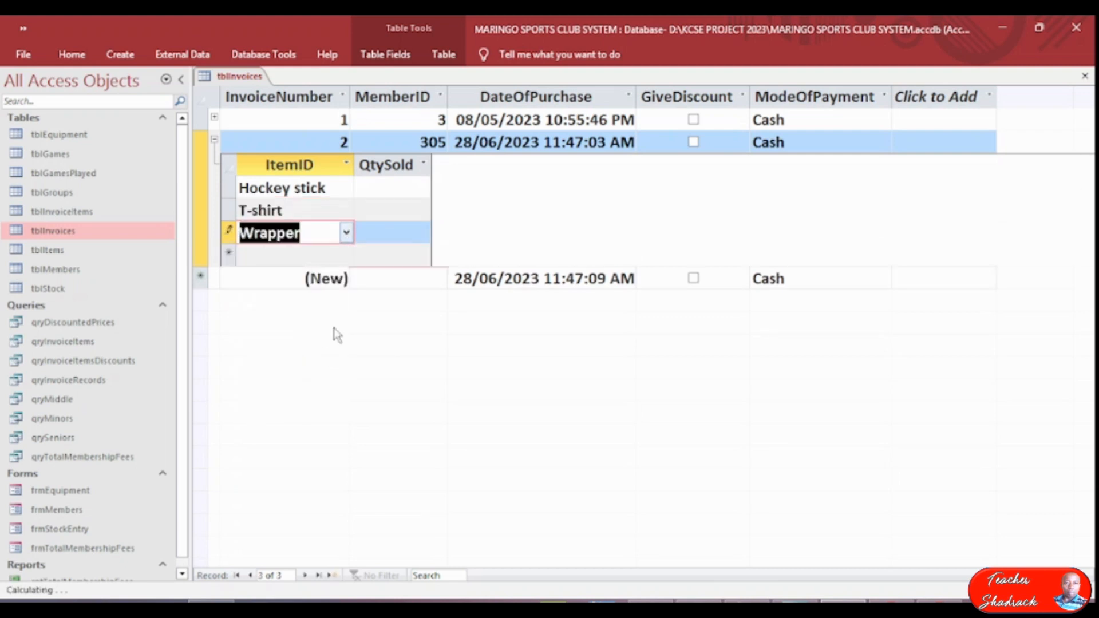
# - Set QtySold to 2 for the Hockey stick, T-shirt and Wrapper items, and close tblInvoices
pyautogui.click(375, 189)
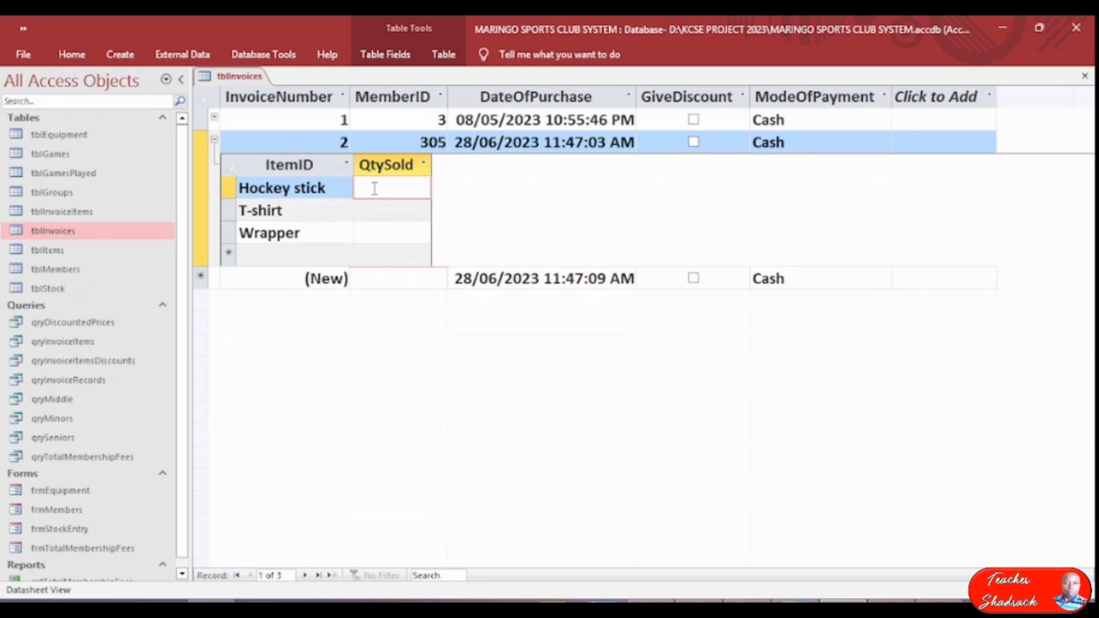
pyautogui.write('5')
pyautogui.press('BackSpace')
pyautogui.click(392, 217)
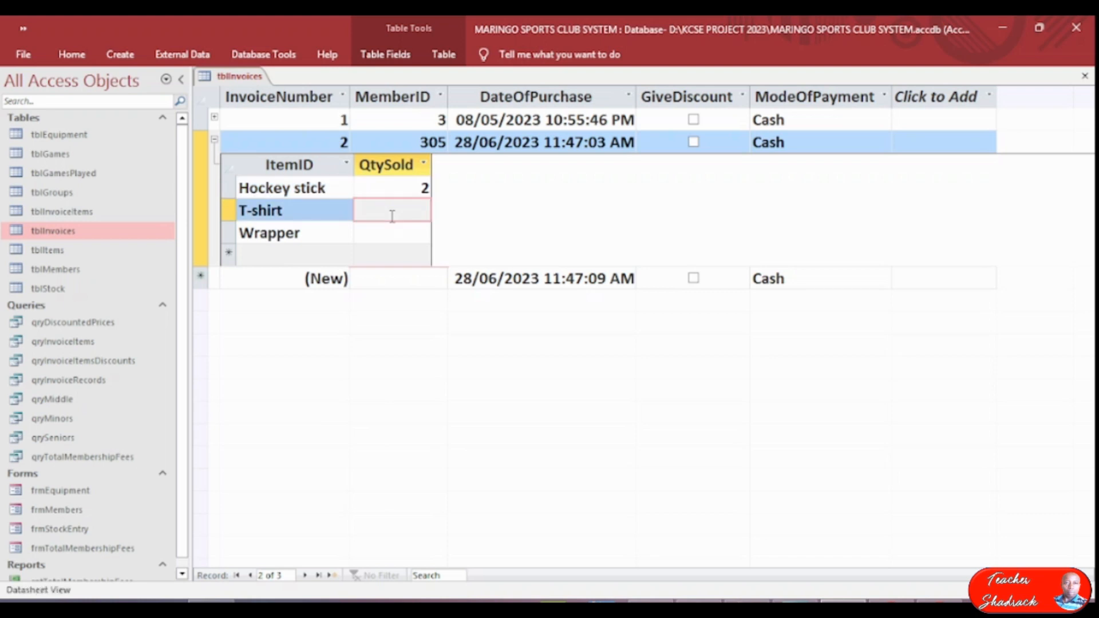
pyautogui.write('2')
pyautogui.click(407, 236)
pyautogui.write('2')
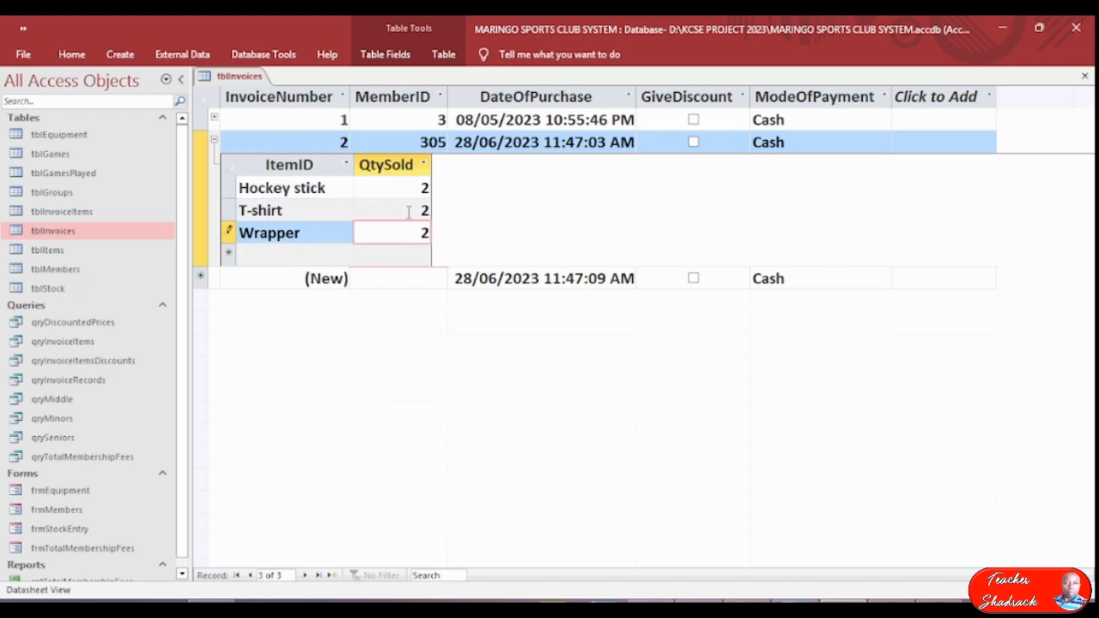
pyautogui.click(407, 213)
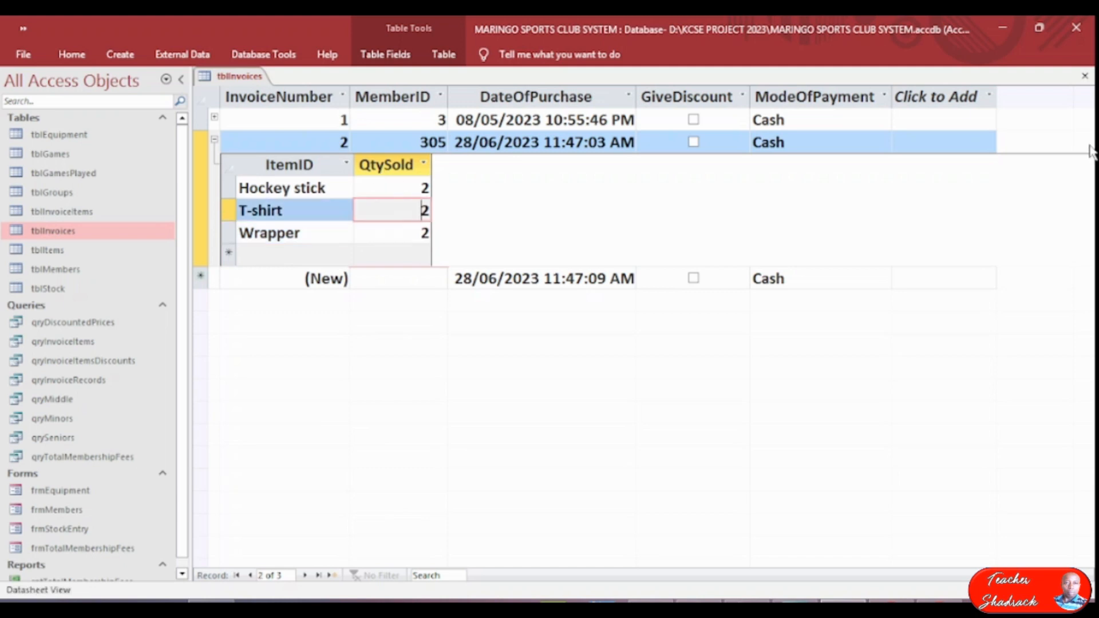
pyautogui.click(1086, 76)
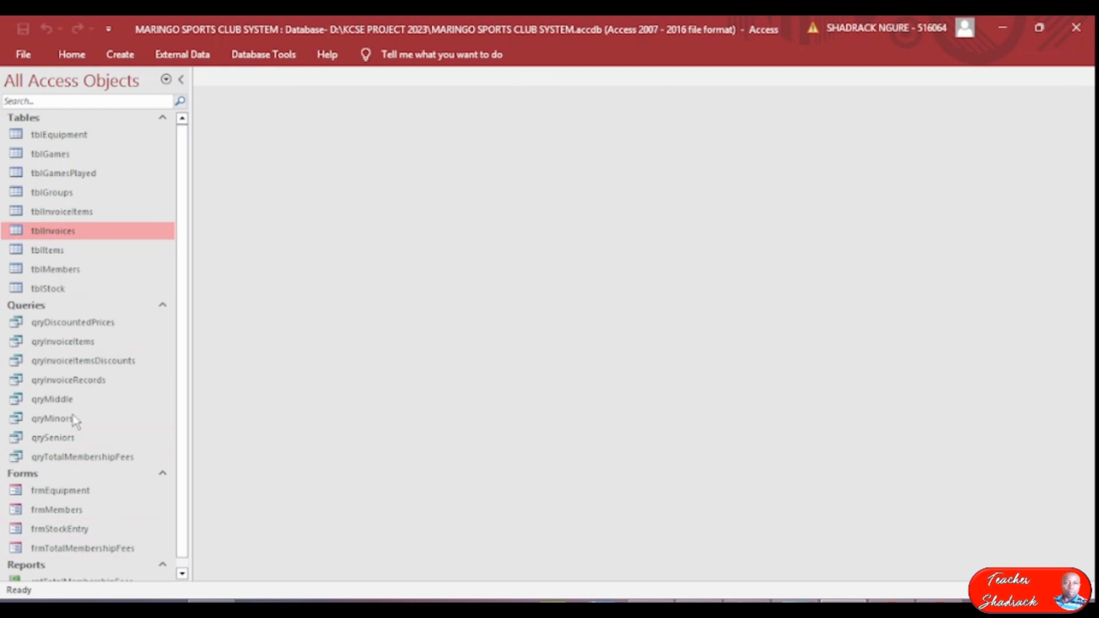
# - Run qryInvoiceItemsDiscounts with the Sum Of TotalAmt prompt left blank, examine the second invoice's total and discount, and close the query
pyautogui.click(40, 365)
pyautogui.doubleClick(40, 366)
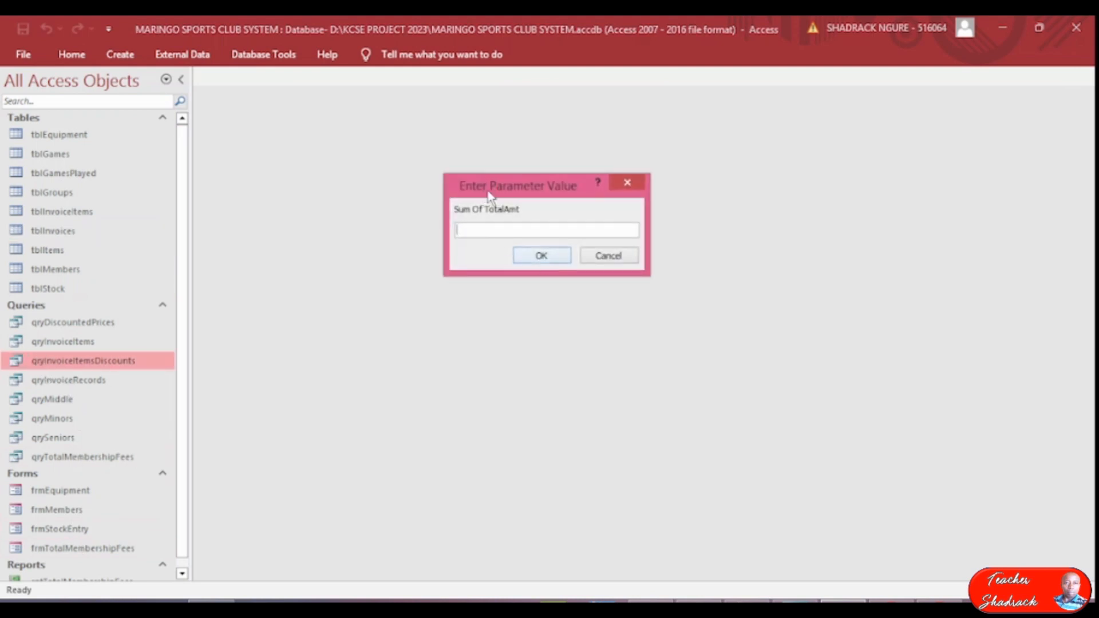
pyautogui.moveTo(495, 172); pyautogui.dragTo(501, 100)
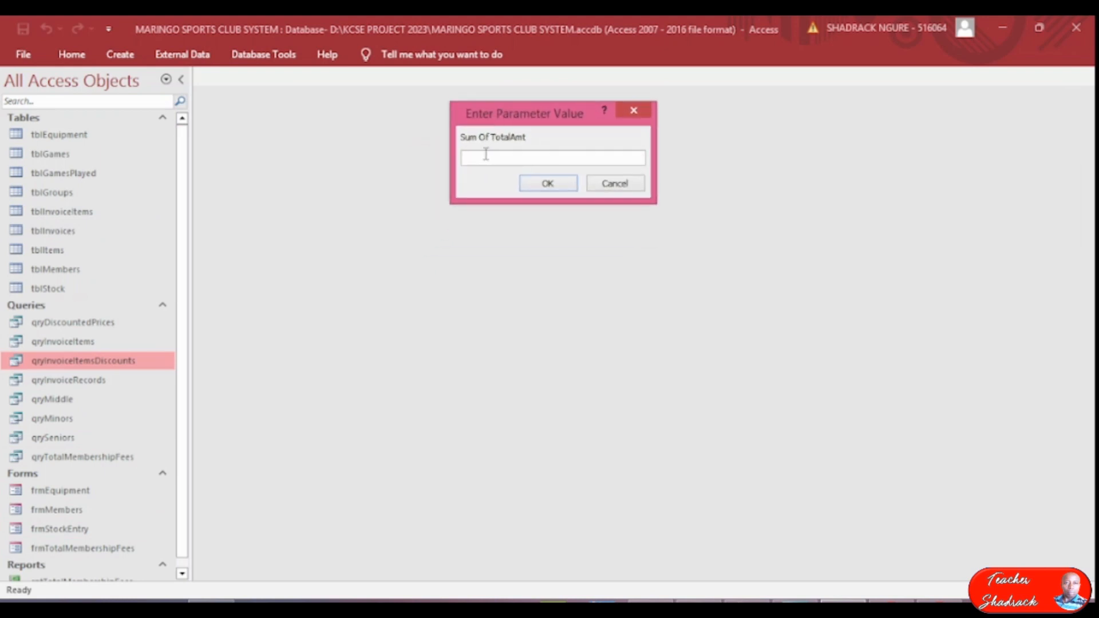
pyautogui.click(541, 188)
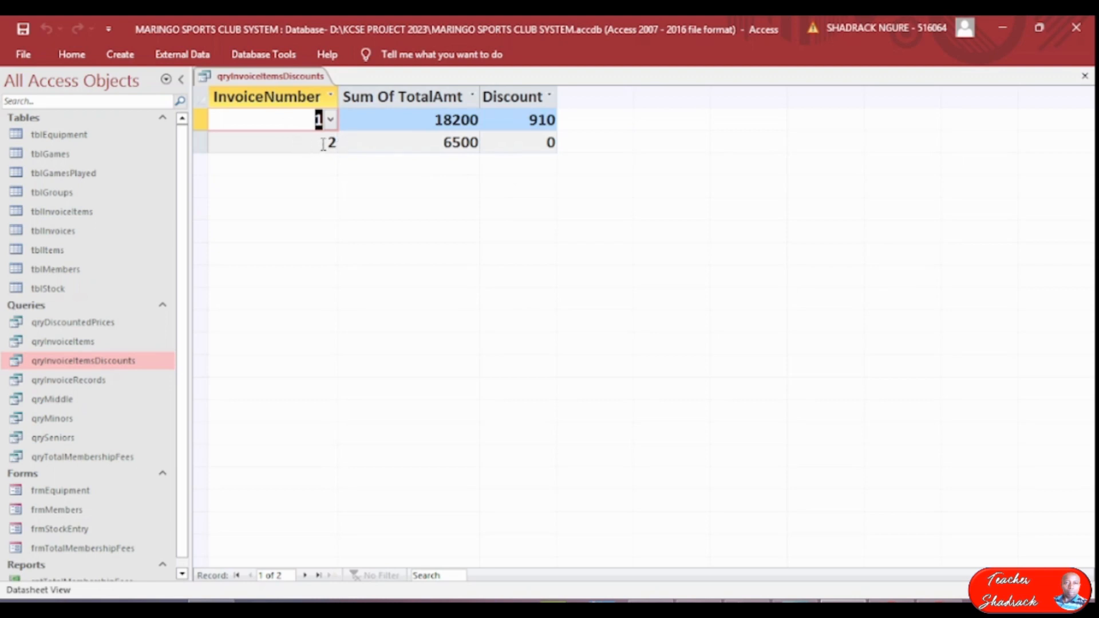
pyautogui.doubleClick(454, 147)
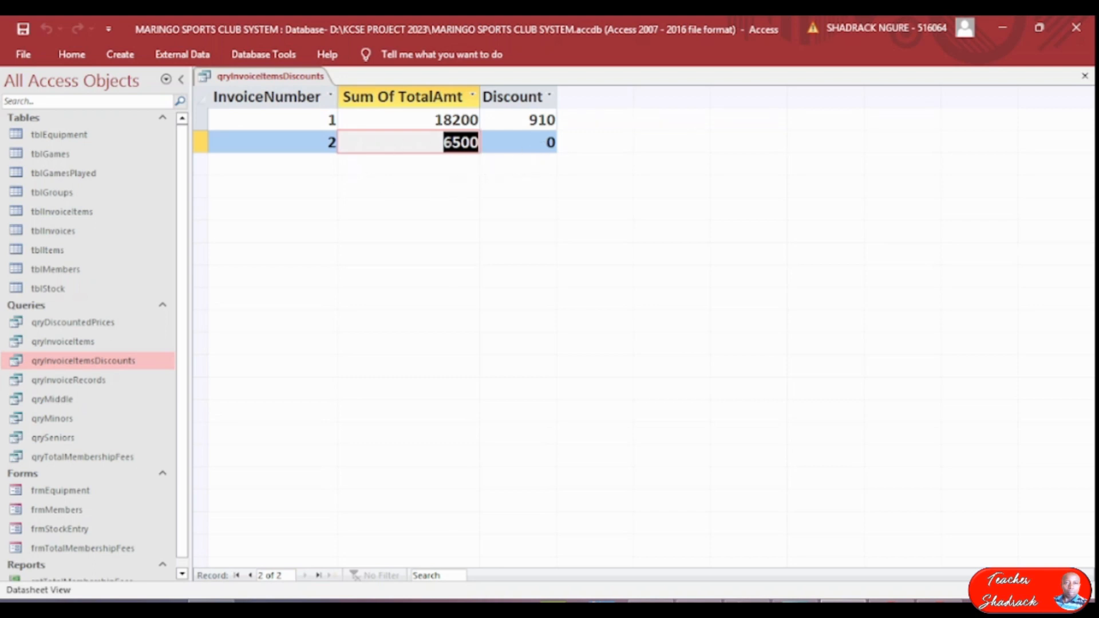
pyautogui.click(1085, 78)
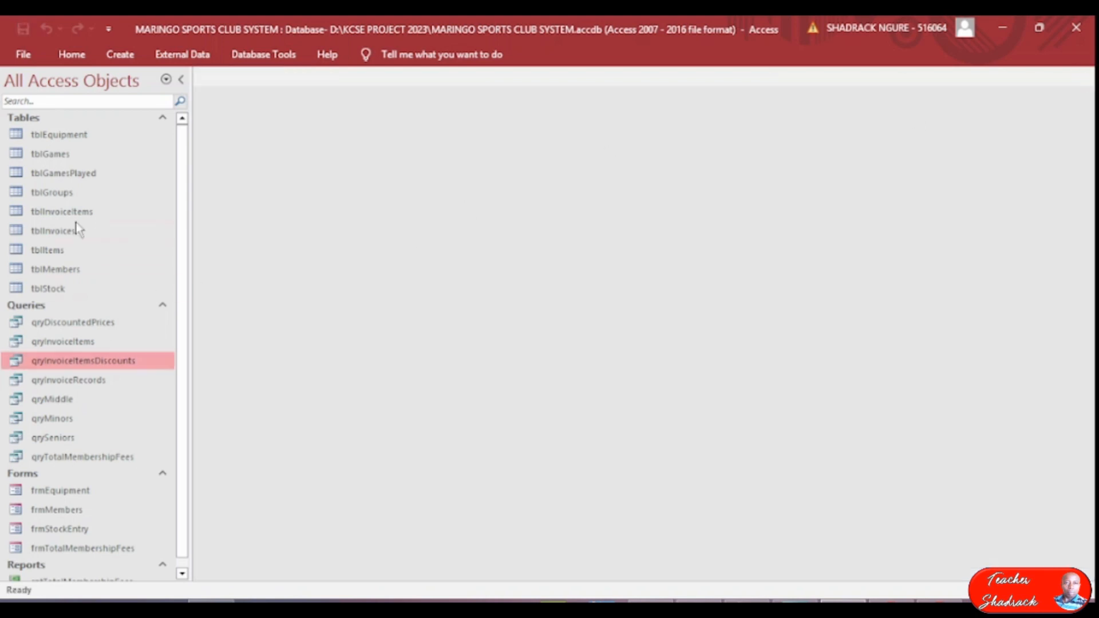
# - Reopen tblInvoices and add a new invoice record for the second member ID in the MemberID list
pyautogui.doubleClick(38, 230)
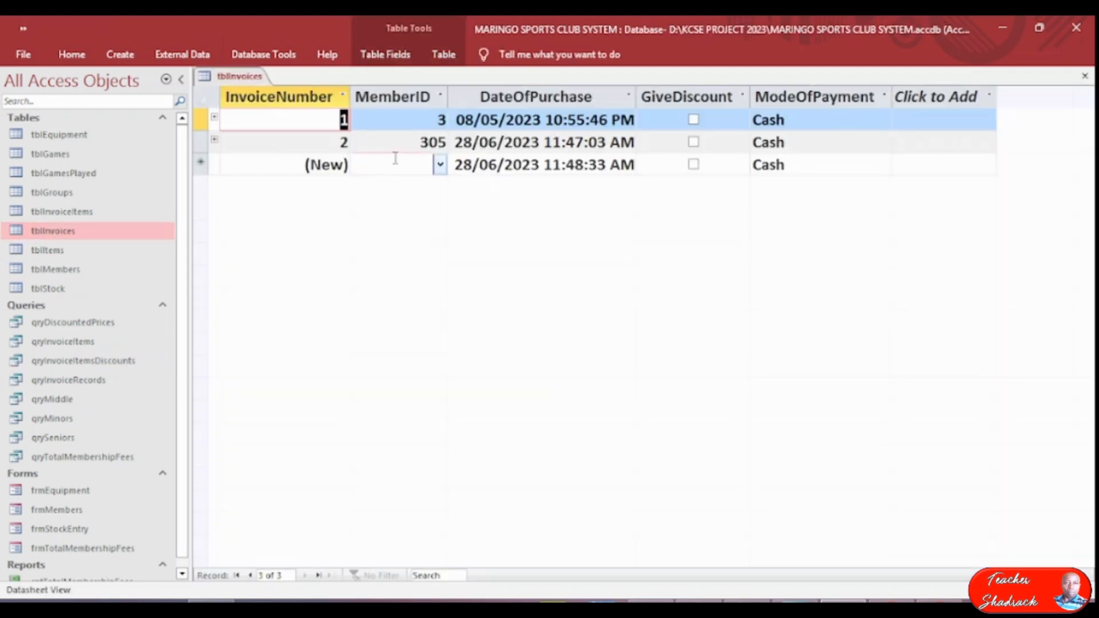
pyautogui.click(439, 164)
pyautogui.click(440, 167)
pyautogui.click(413, 207)
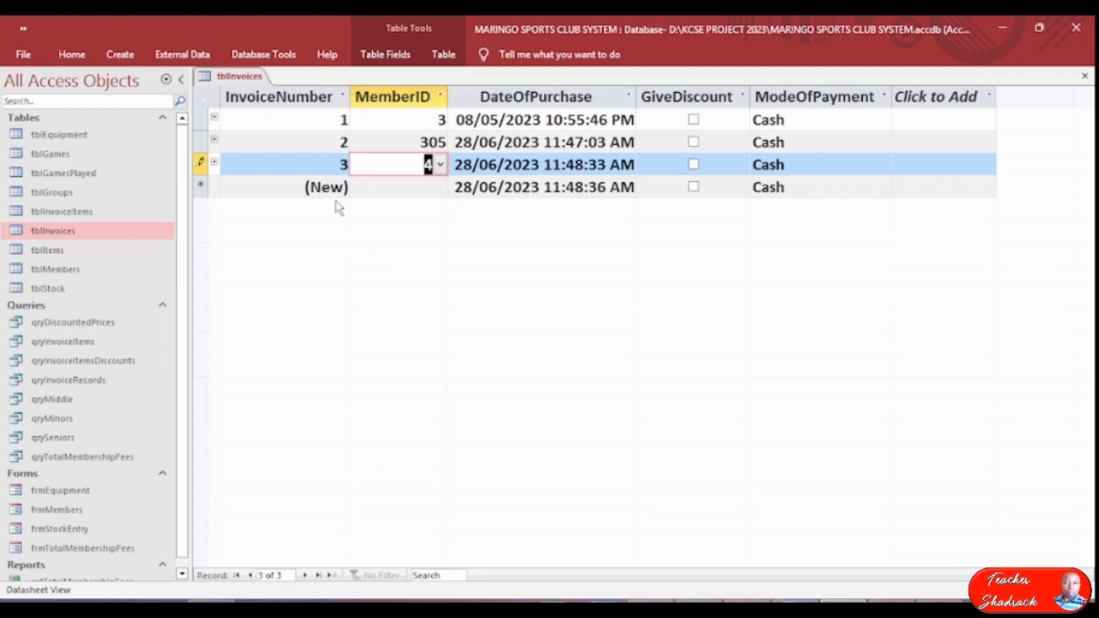
# - Expand the third invoice's subdatasheet and add Track suit, Games Shorts and T-shirt as its items
pyautogui.click(215, 162)
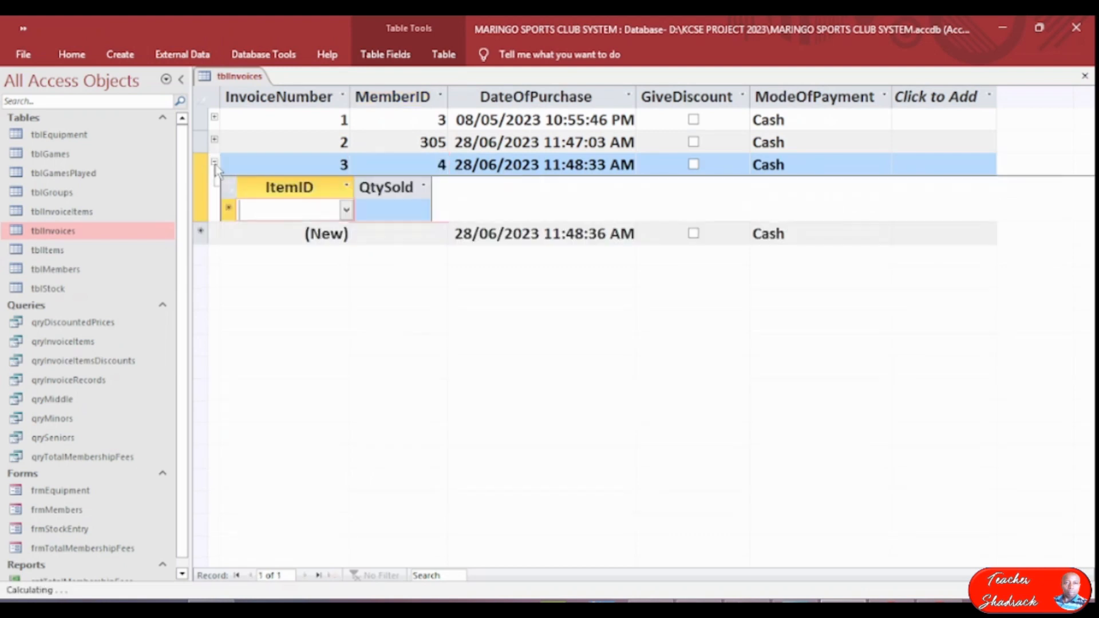
pyautogui.click(344, 209)
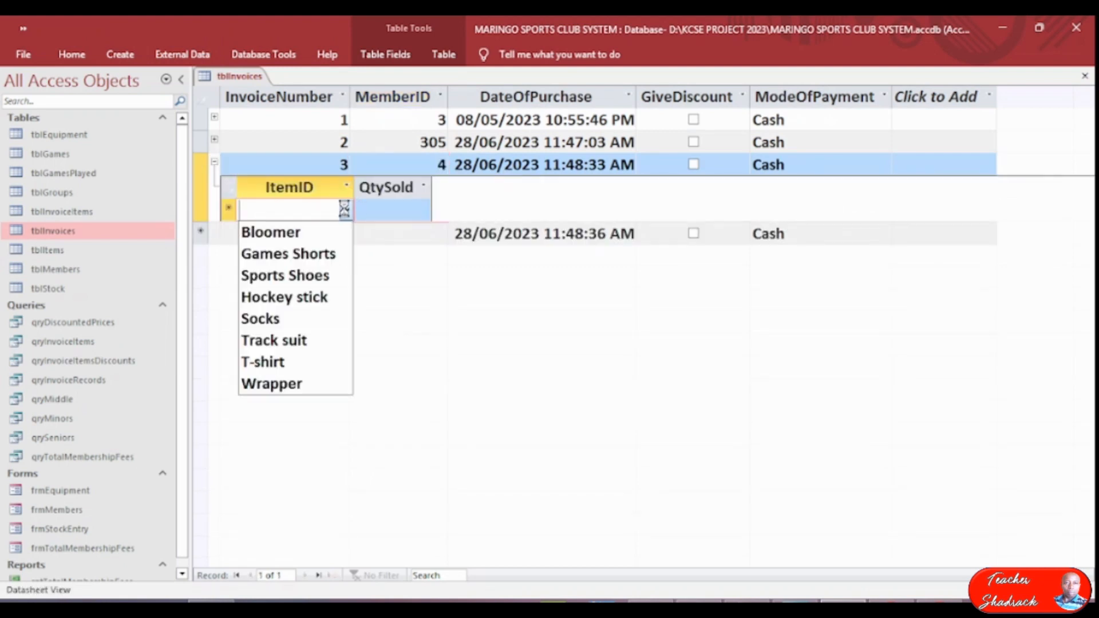
pyautogui.click(312, 342)
pyautogui.click(346, 232)
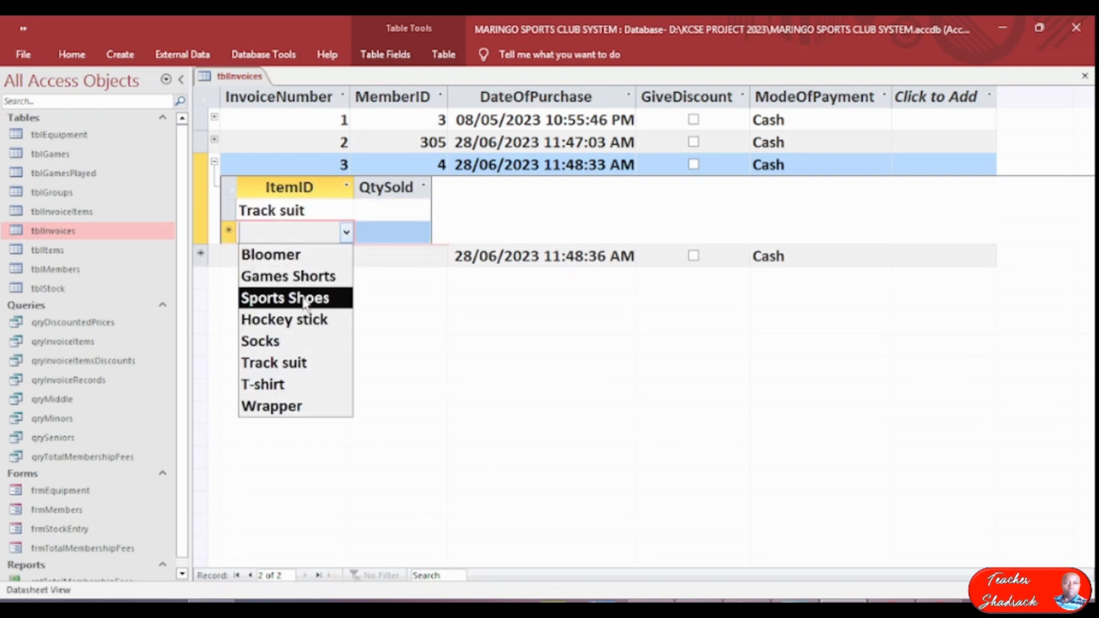
pyautogui.click(307, 278)
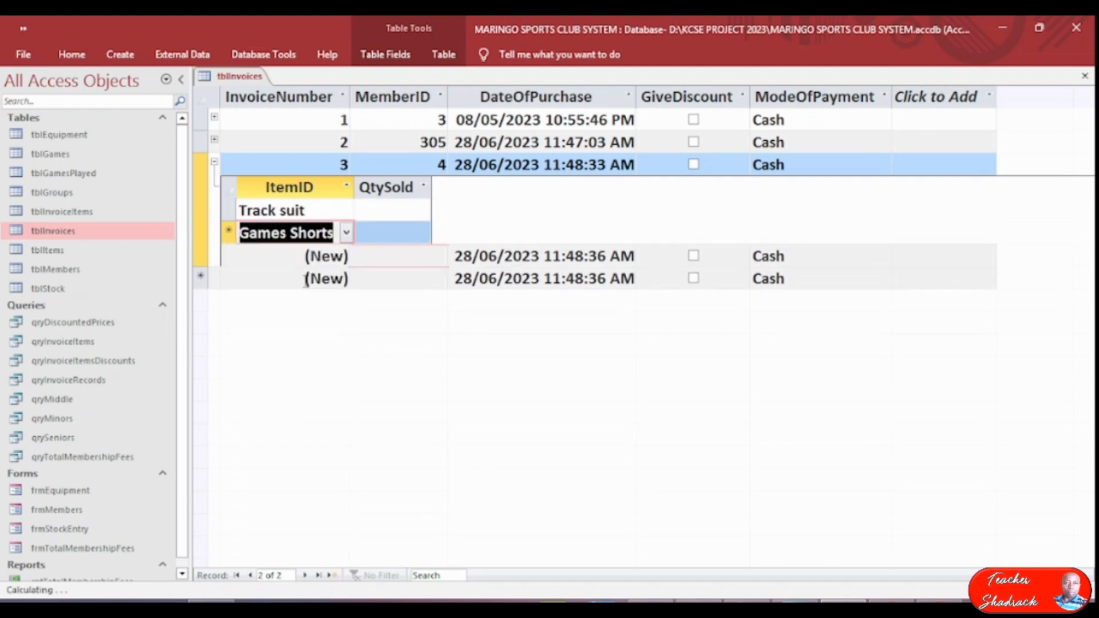
pyautogui.click(345, 256)
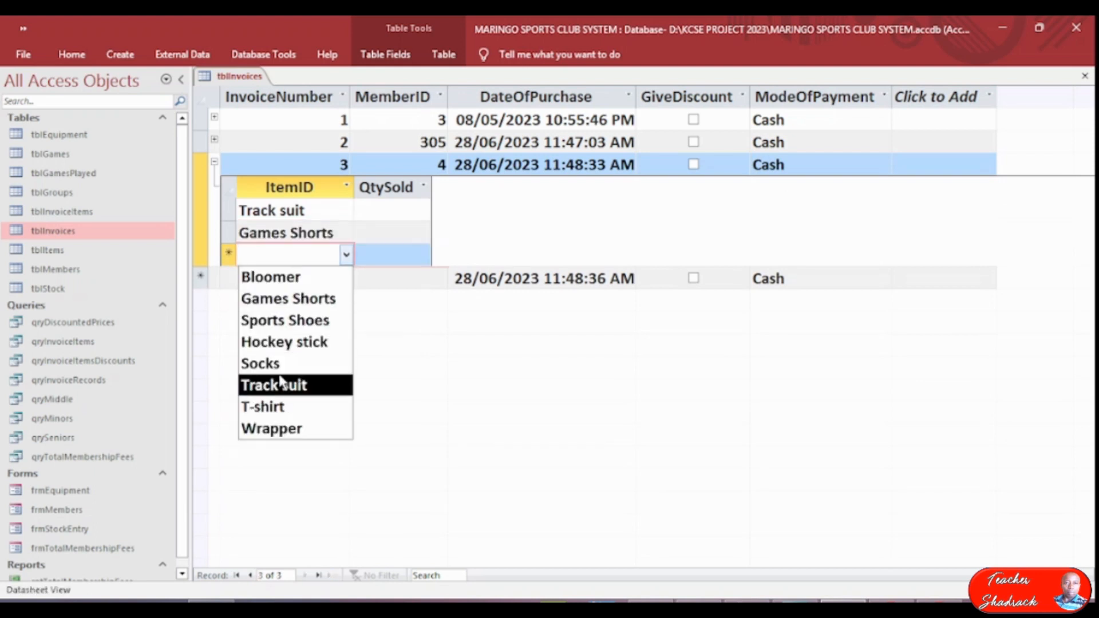
pyautogui.click(279, 408)
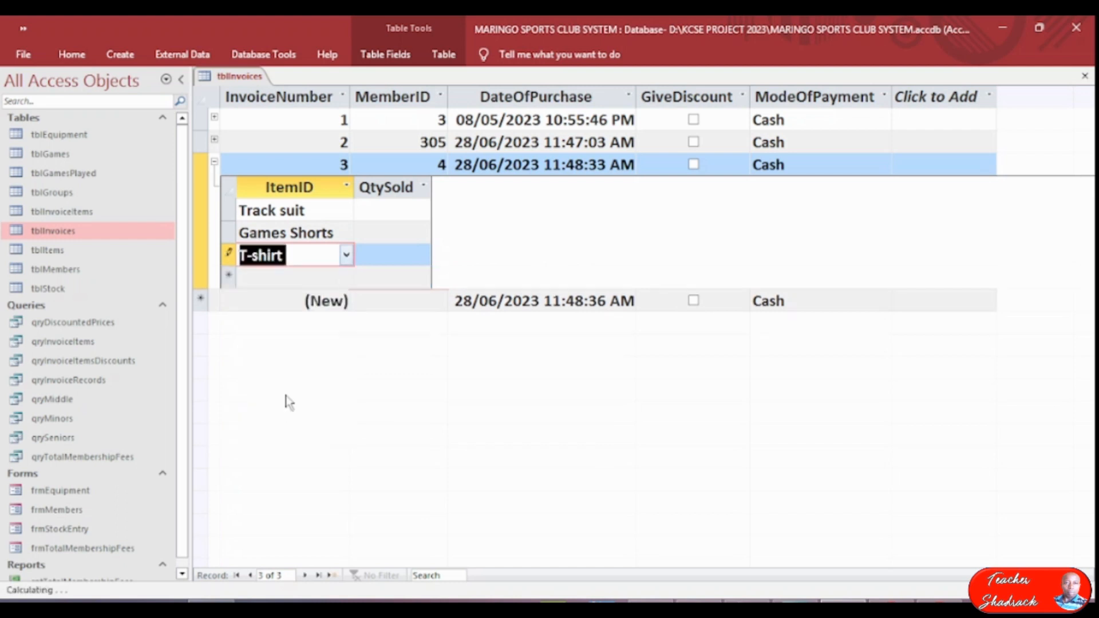
# - Set QtySold to 5 for Track suit, 10 for Games Shorts and 5 for T-shirt, and close tblInvoices
pyautogui.click(390, 210)
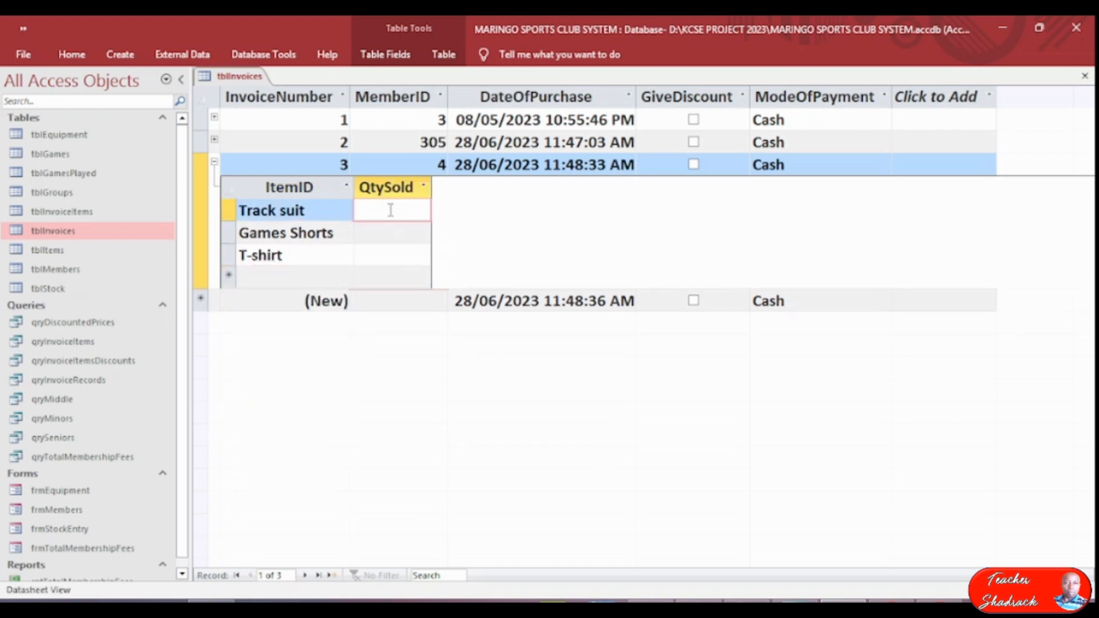
pyautogui.write('5')
pyautogui.click(396, 233)
pyautogui.write('10')
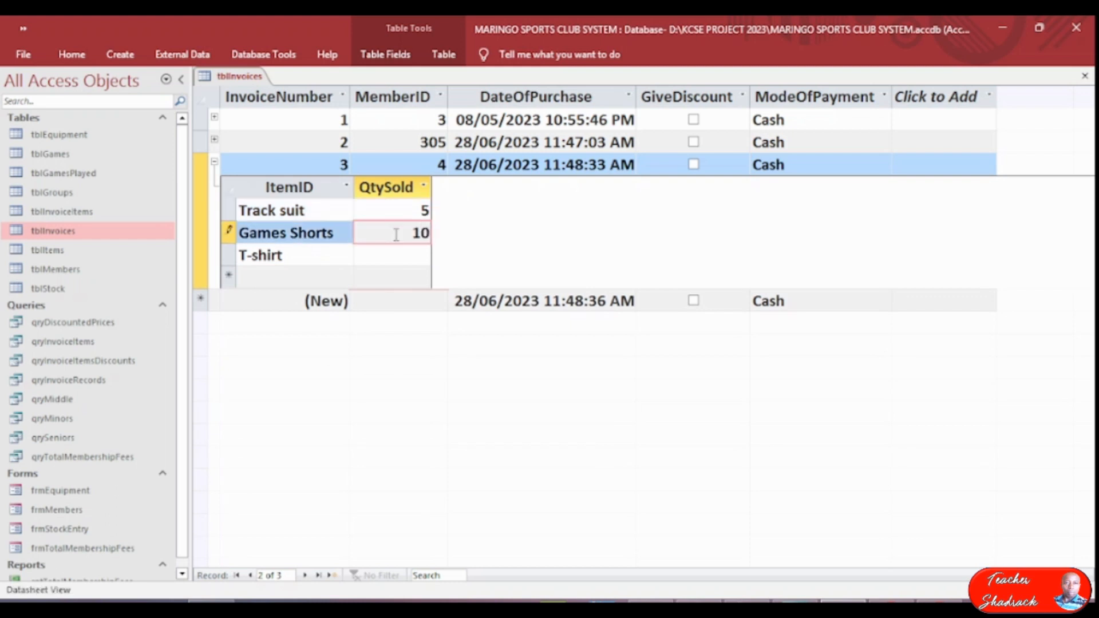
pyautogui.click(402, 254)
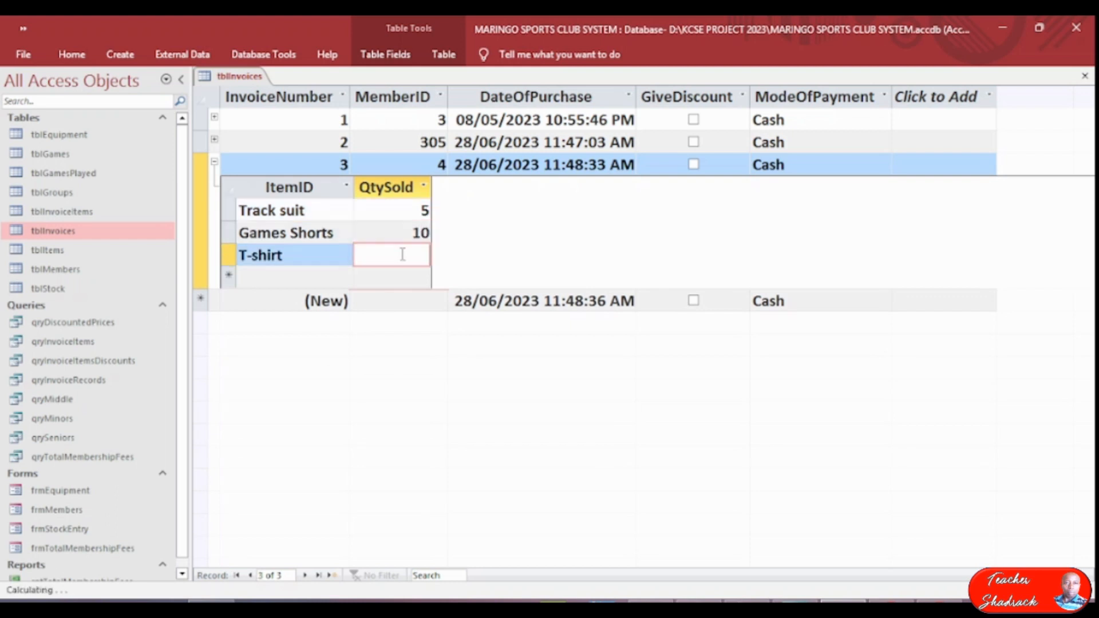
pyautogui.write('5')
pyautogui.click(487, 167)
pyautogui.click(1085, 76)
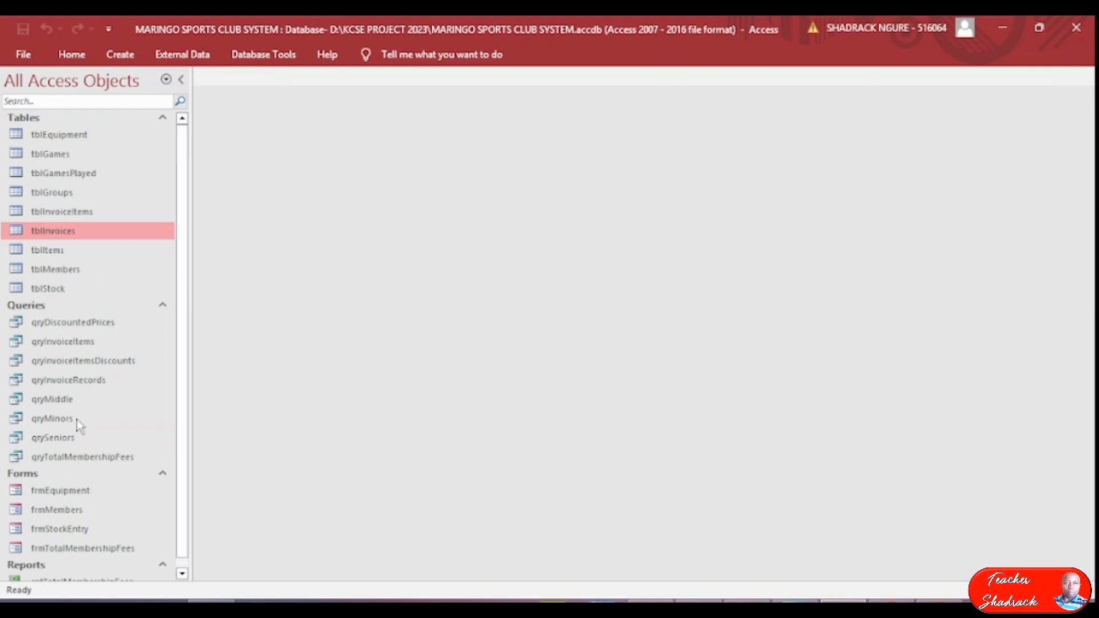
# - Run qryInvoiceItemsDiscounts again with the parameter prompt left blank and examine the third invoice's total and discount
pyautogui.doubleClick(64, 361)
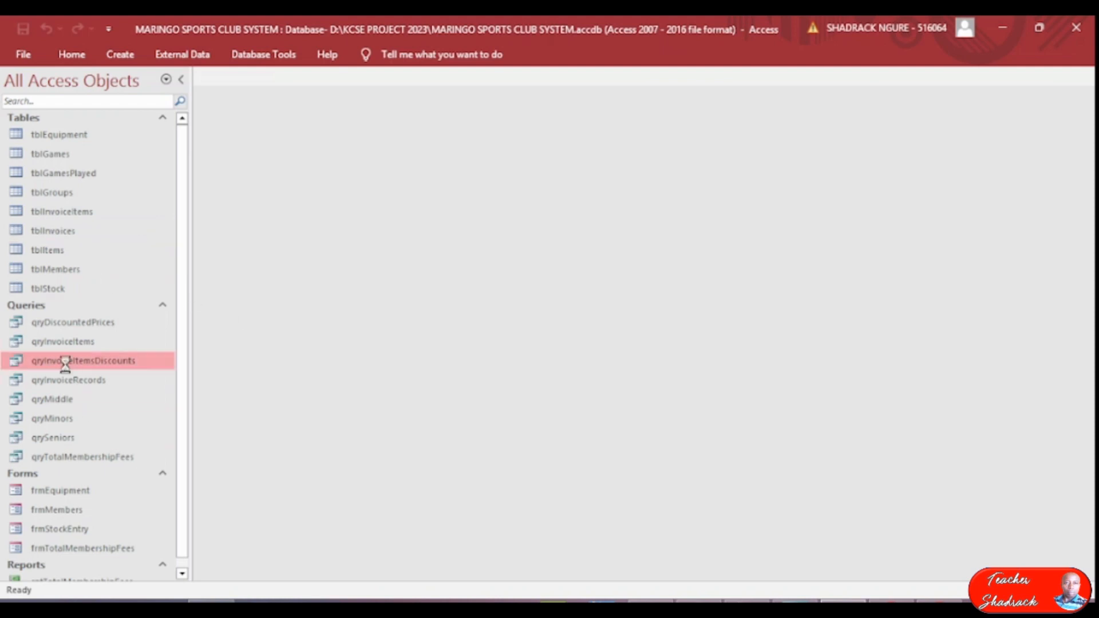
pyautogui.click(542, 256)
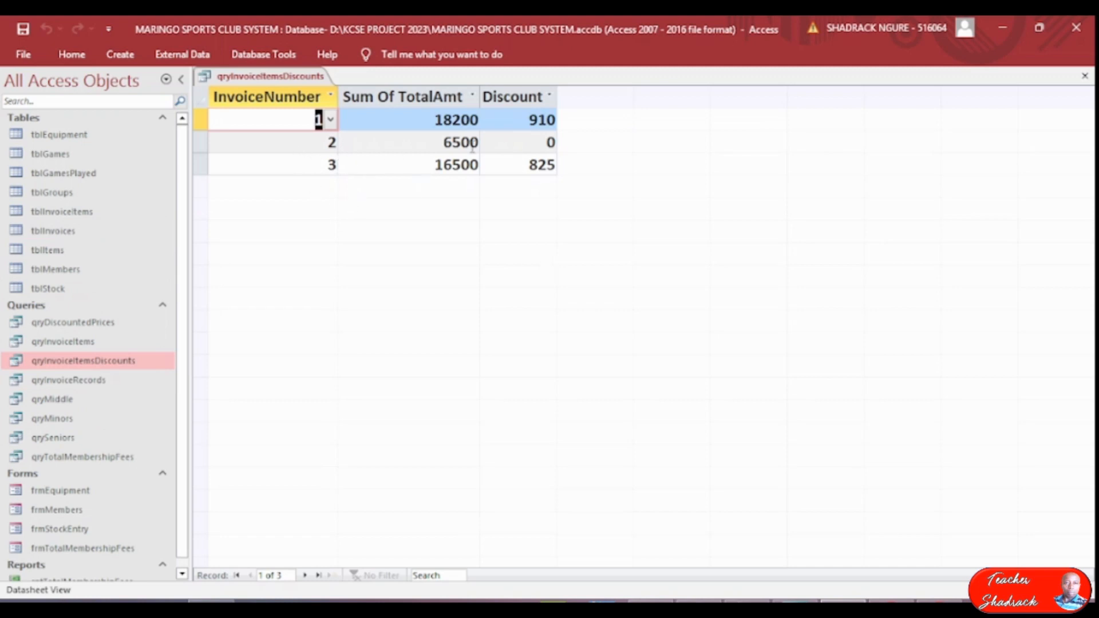
pyautogui.click(457, 165)
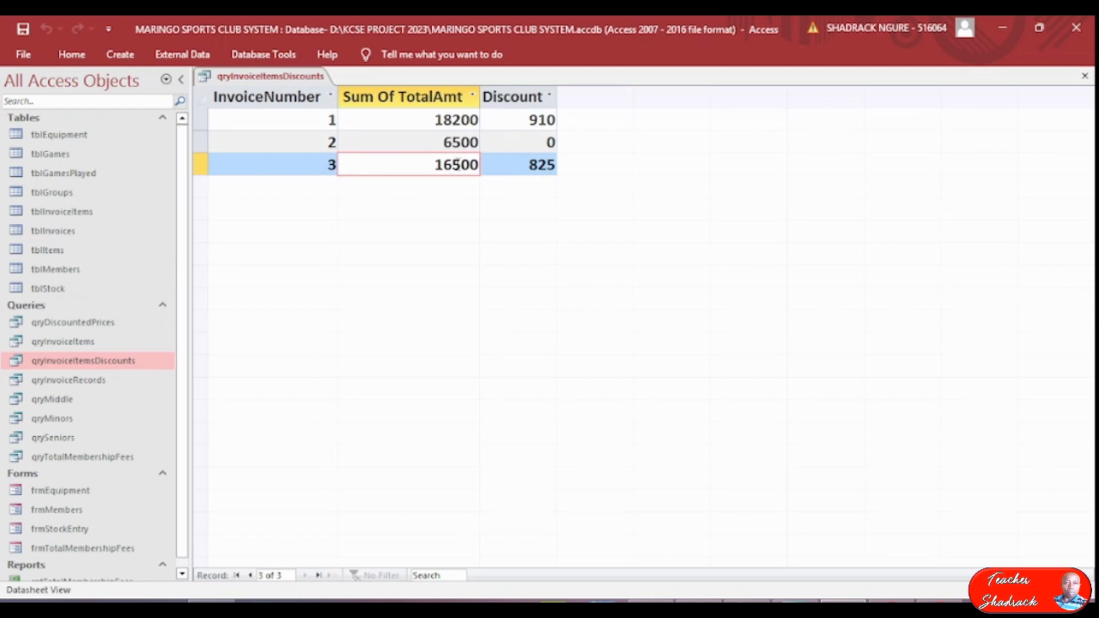